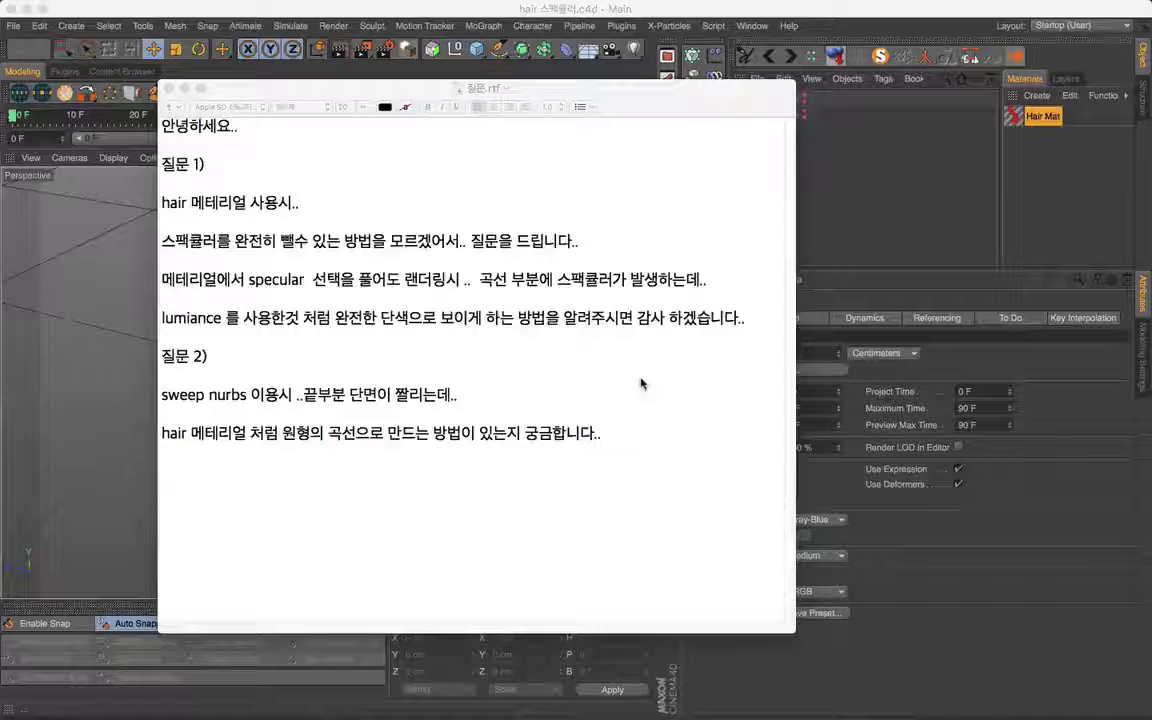
Read the 질문.rtf notes in TextEdit, select the word 'lumiance', and nudge the window lower.
click(619, 380)
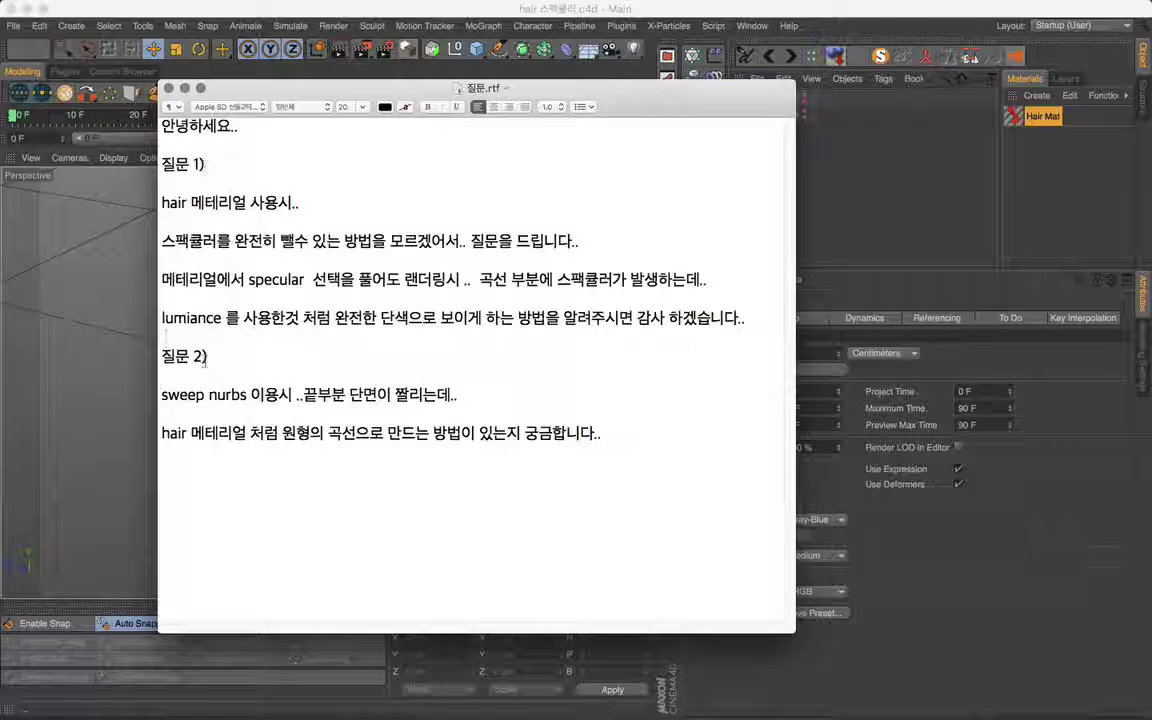
click(204, 164)
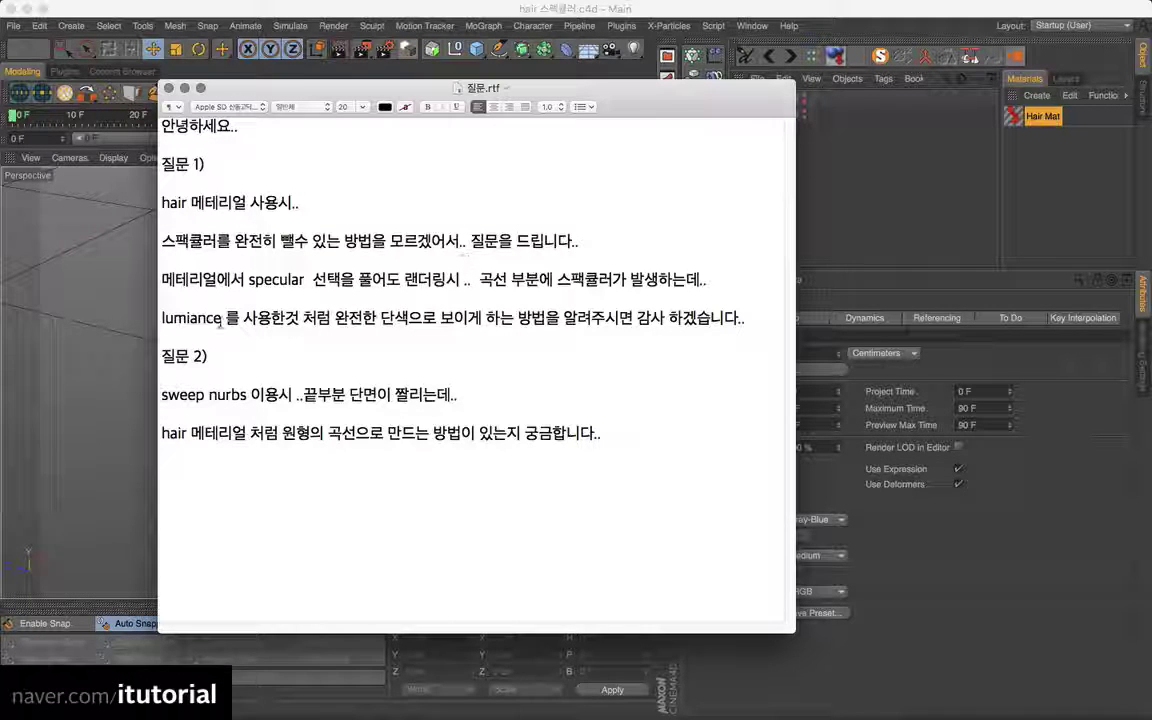
double_click(192, 318)
drag(578, 90, 575, 108)
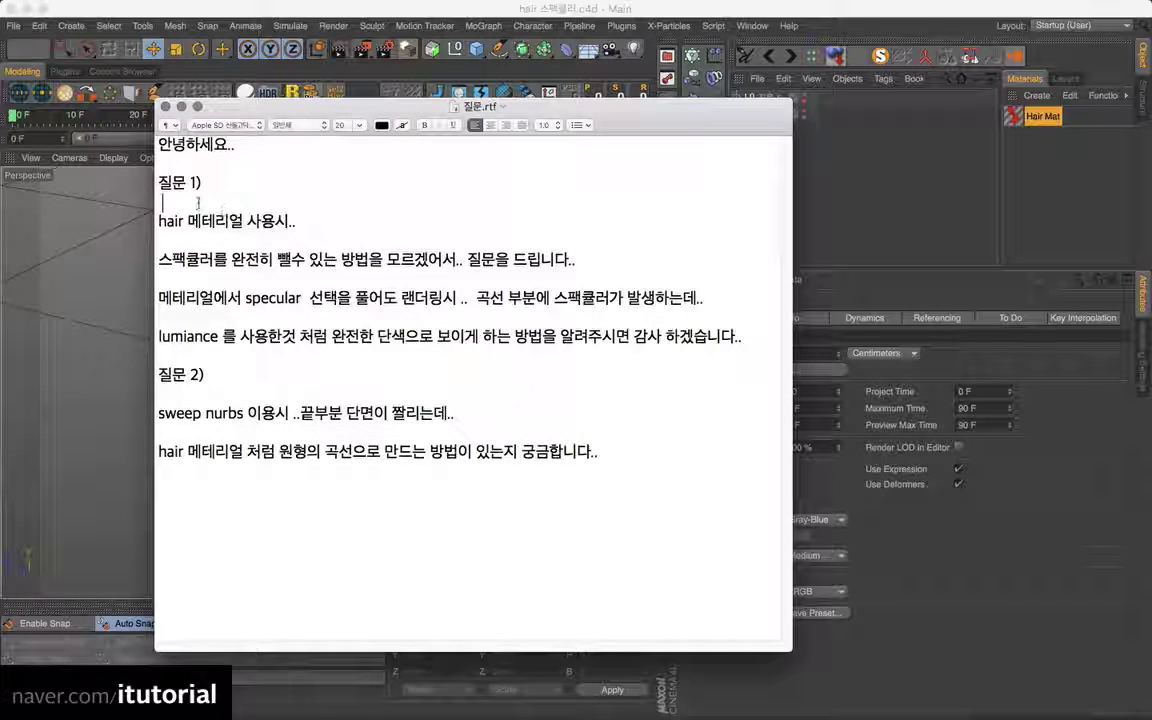
Hide the notes, then frame and orbit around the 질문.1 hair spiral and expand its children.
key(super+h)
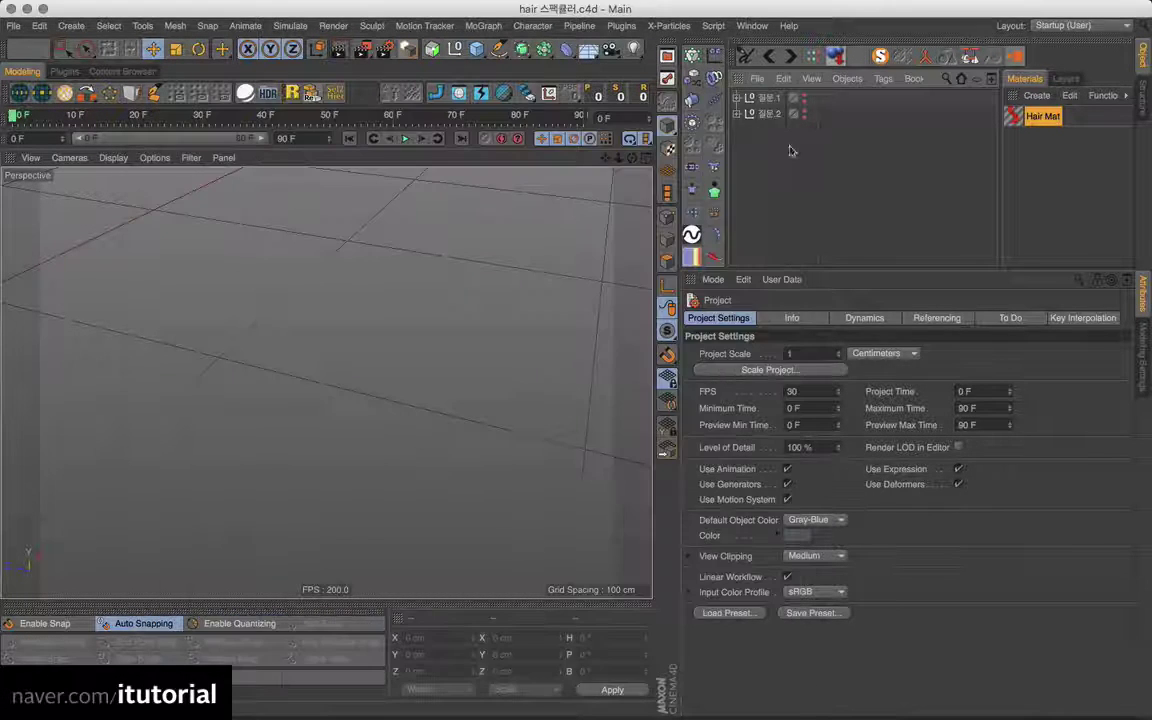
click(768, 100)
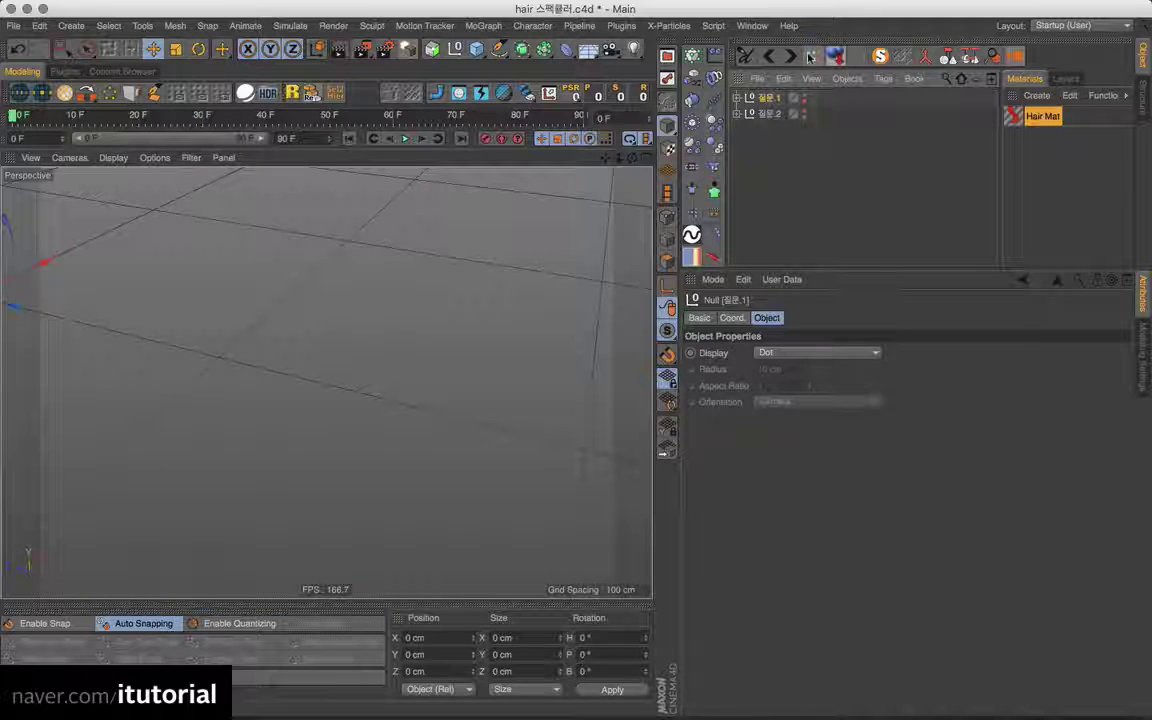
key(o)
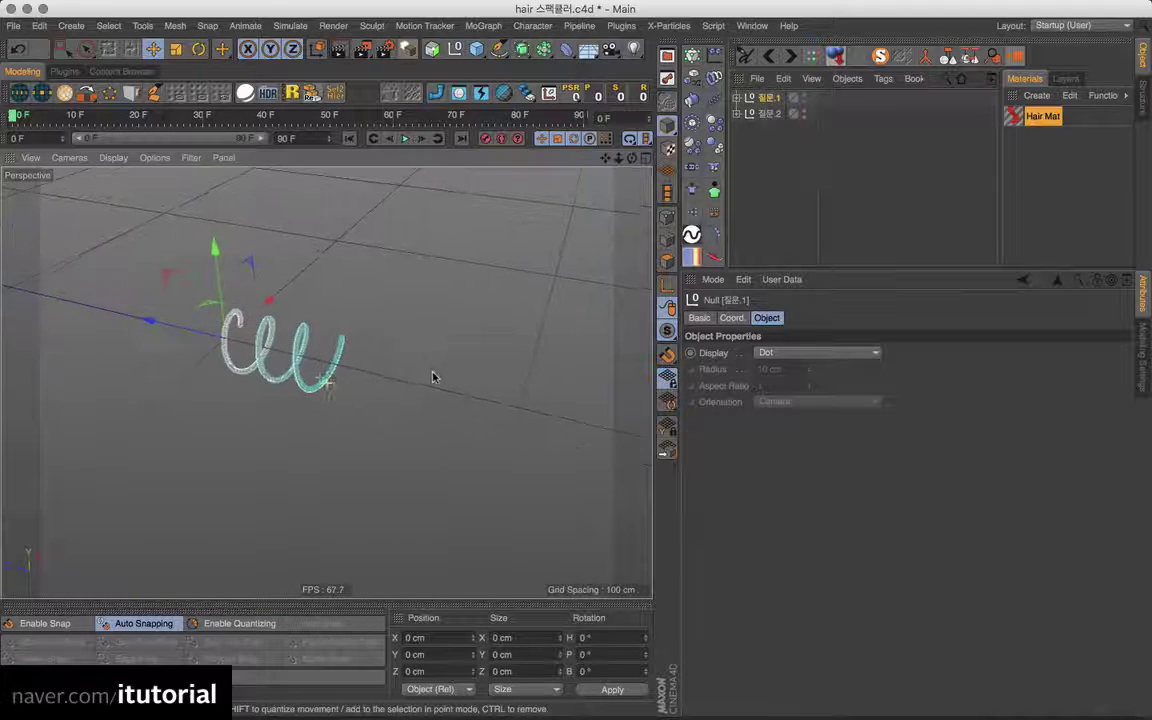
mouse_move(307, 349)
alt+mouse_down()
mouse_move(368, 321)
mouse_move(342, 352)
alt+mouse_up()
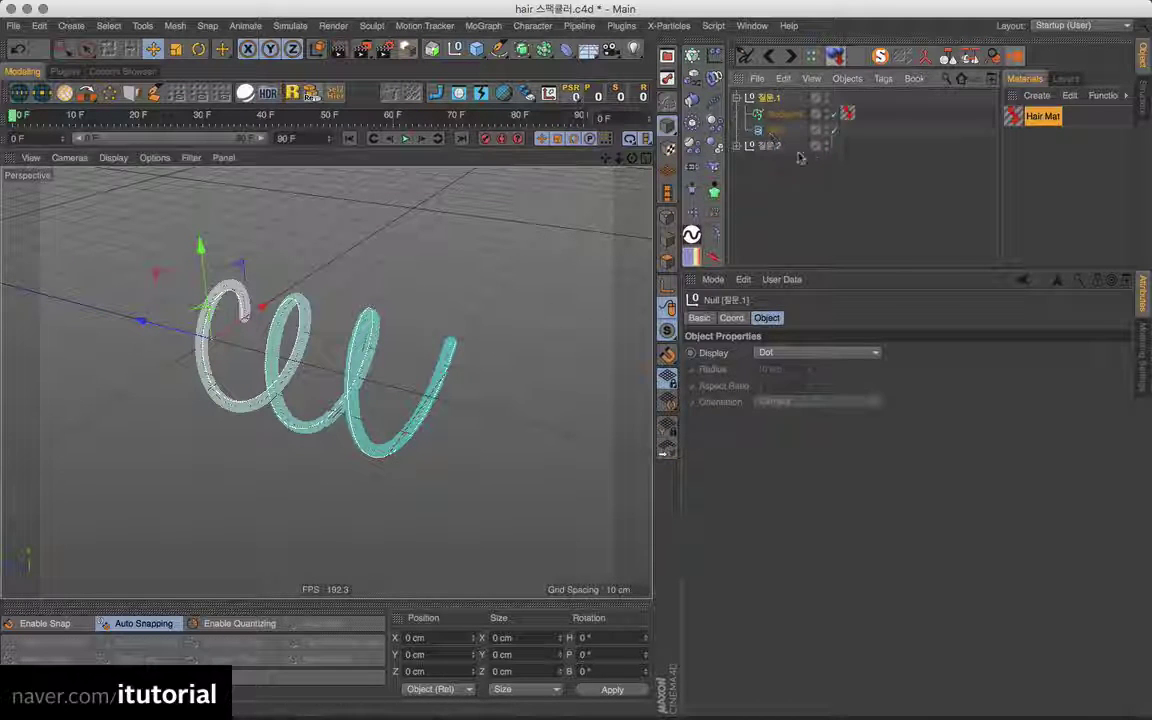
click(738, 98)
Inspect the MoSpline, Helix and hair material tag, then render a red hair preview.
click(784, 115)
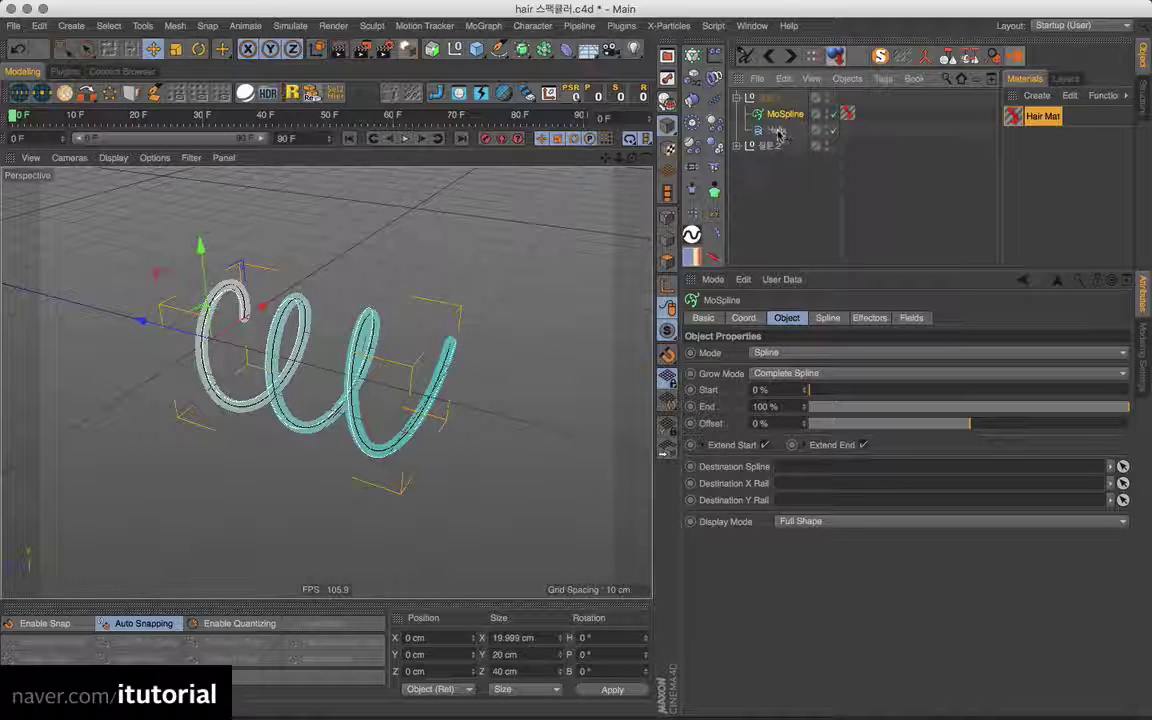
click(778, 132)
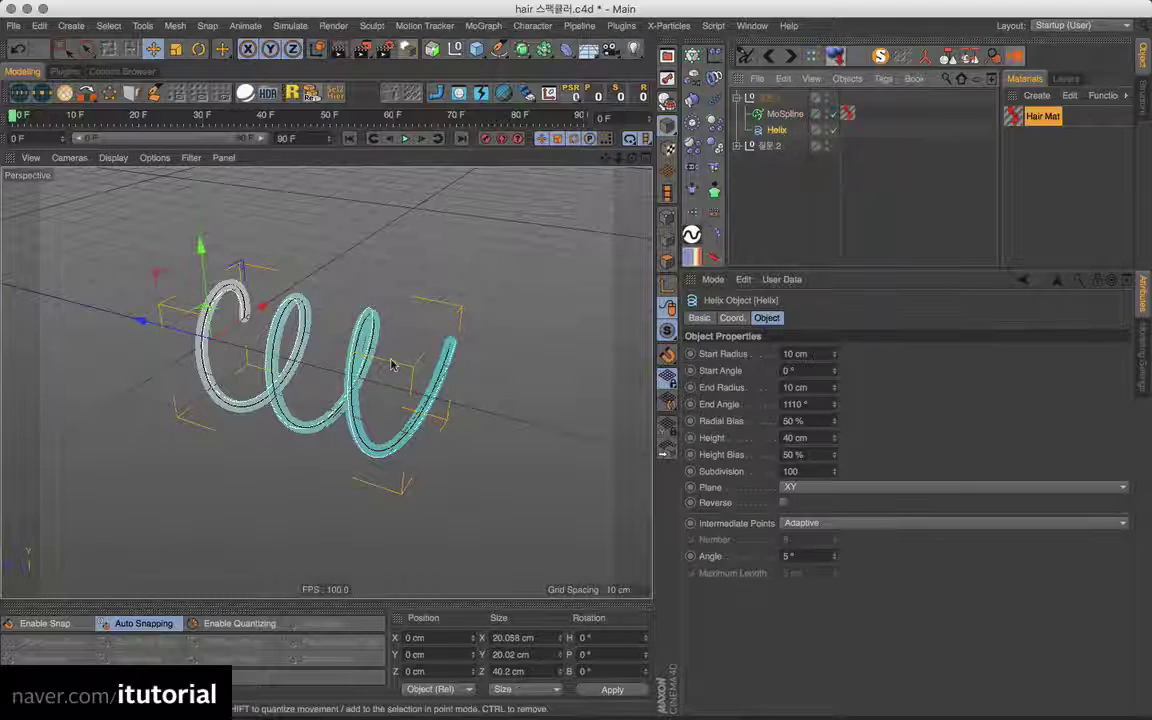
click(848, 116)
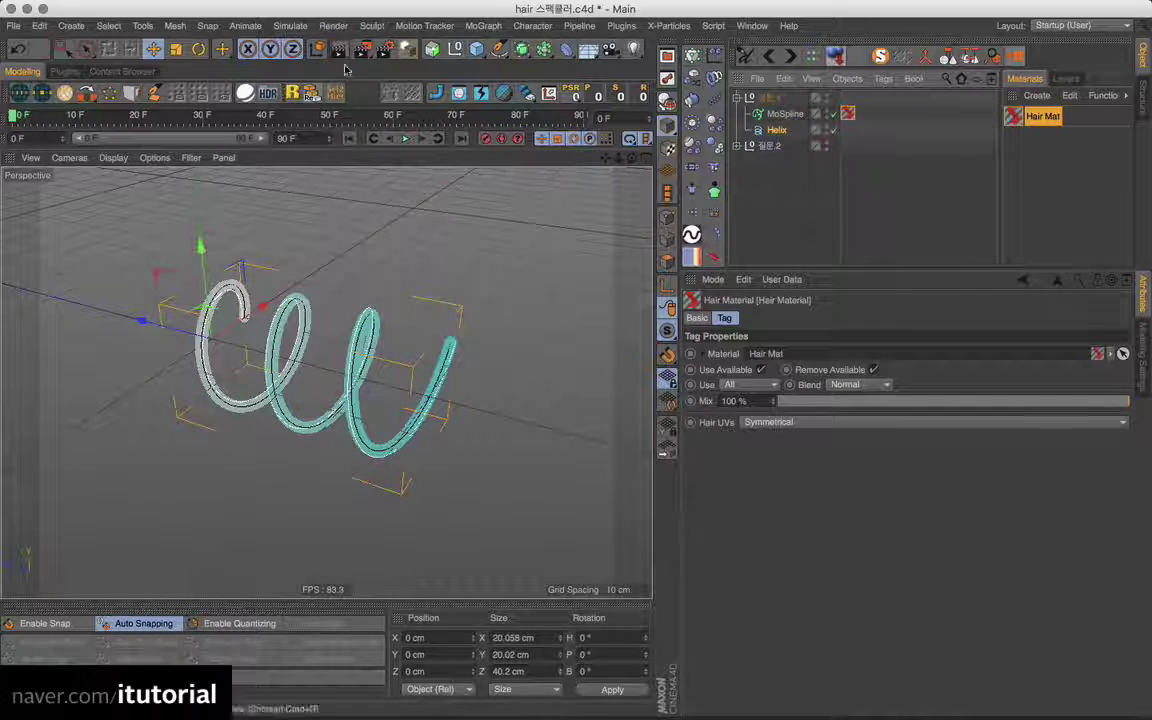
key(ctrl+r)
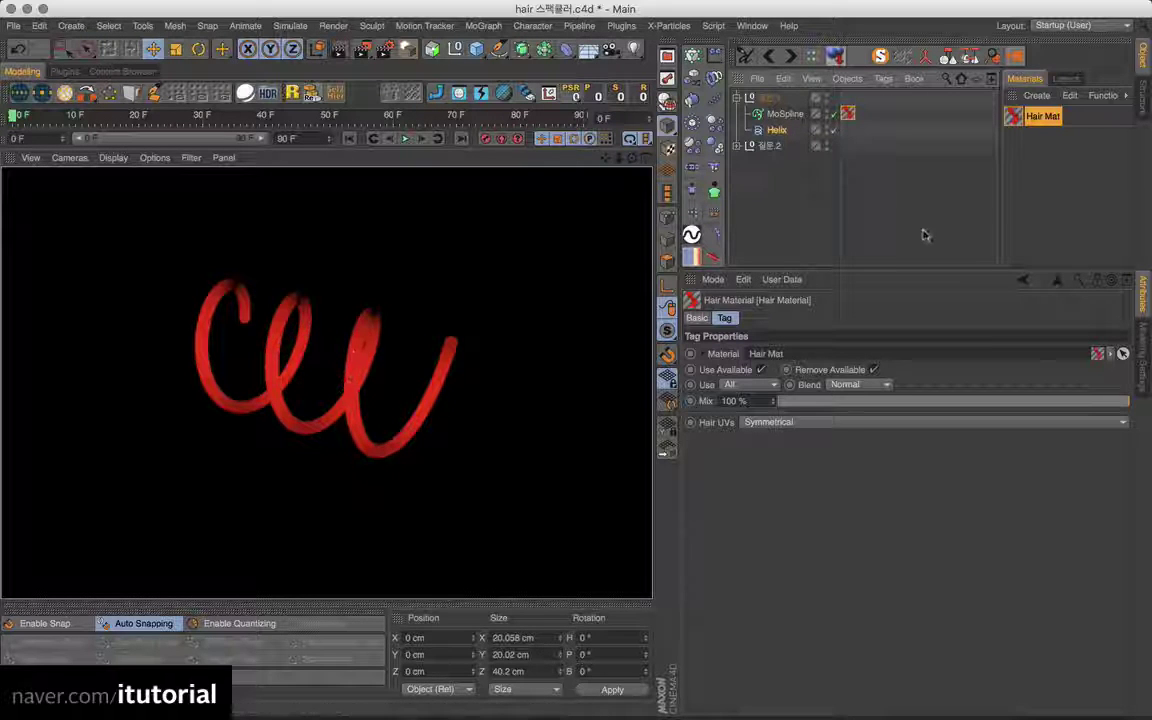
Open Hair Mat in the Material Editor, show its Specular channel, and render the hair.
click(1013, 118)
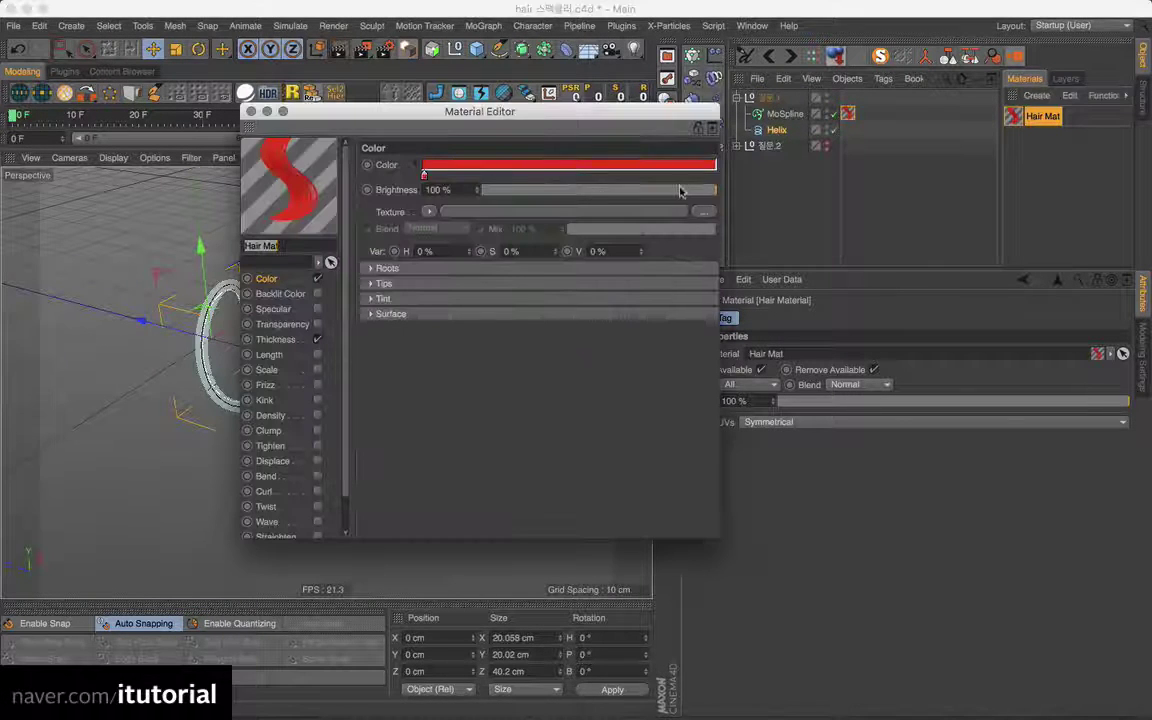
drag(514, 118, 754, 132)
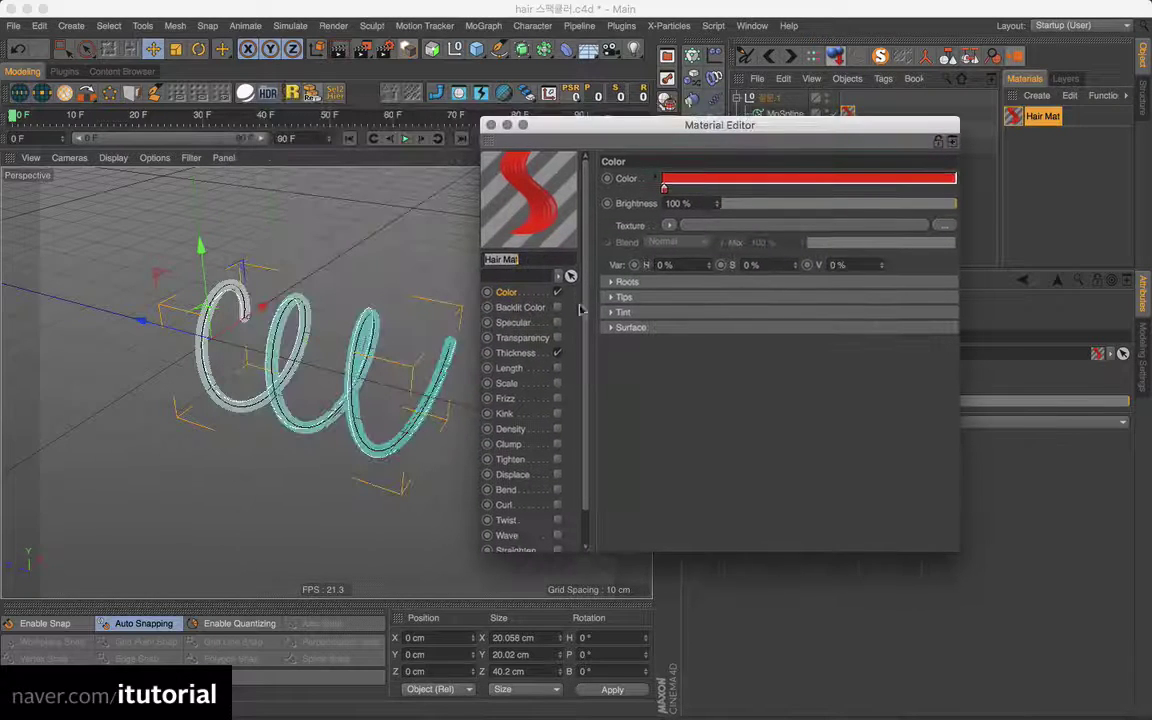
click(513, 322)
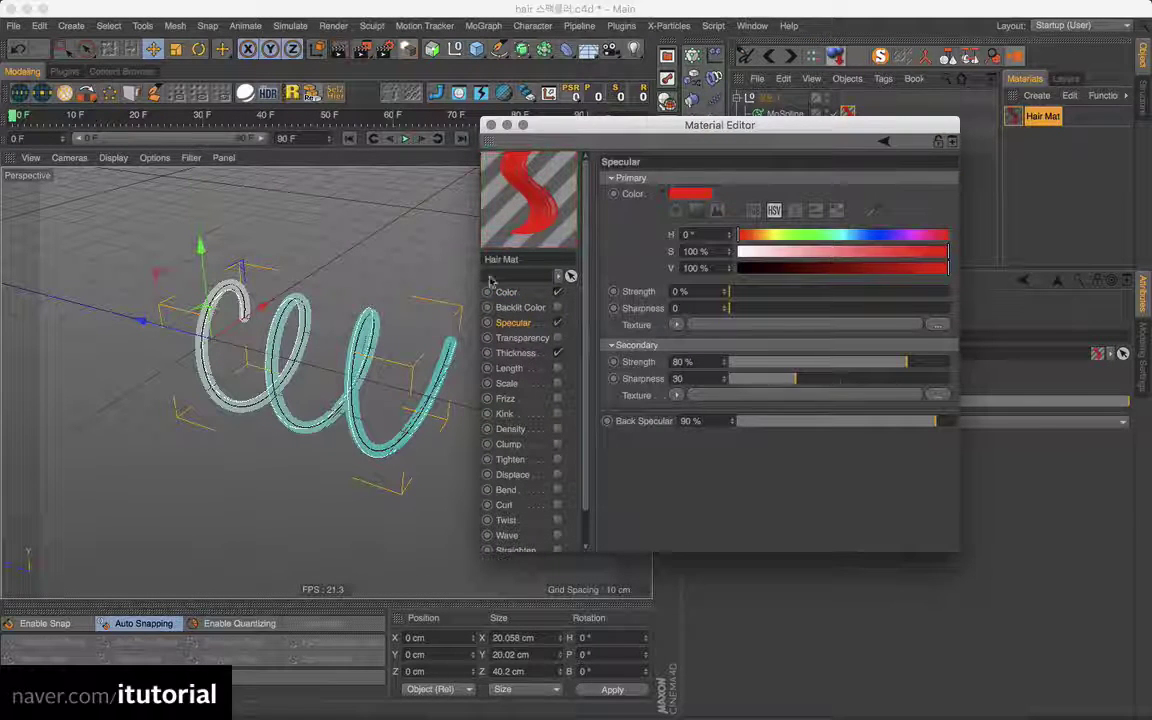
click(386, 257)
key(ctrl+r)
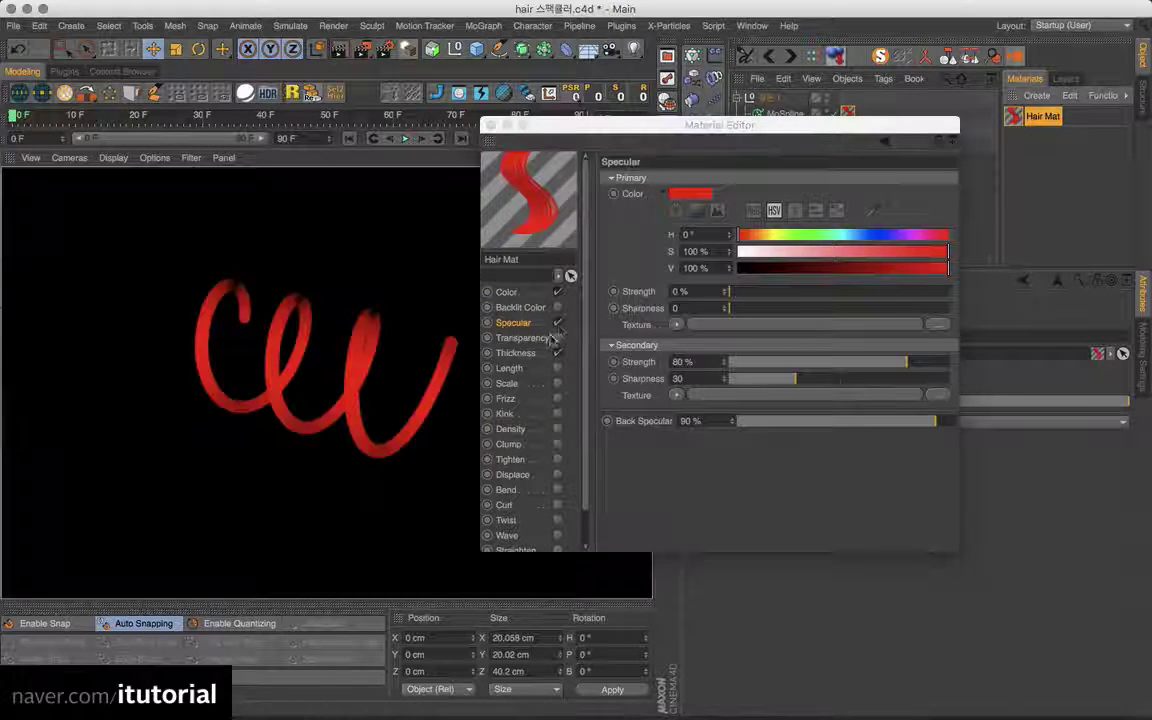
Disable Hair Mat's Specular, re-render the hair, and add a new default material, Mat.
click(558, 324)
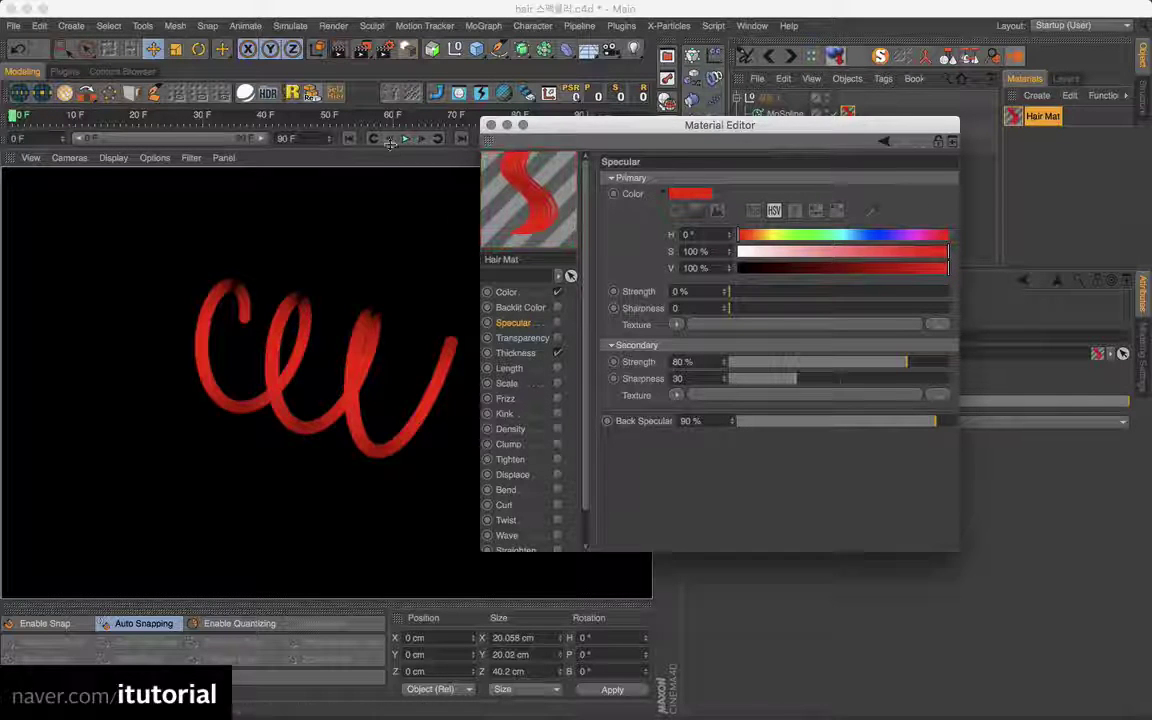
click(347, 380)
key(ctrl+r)
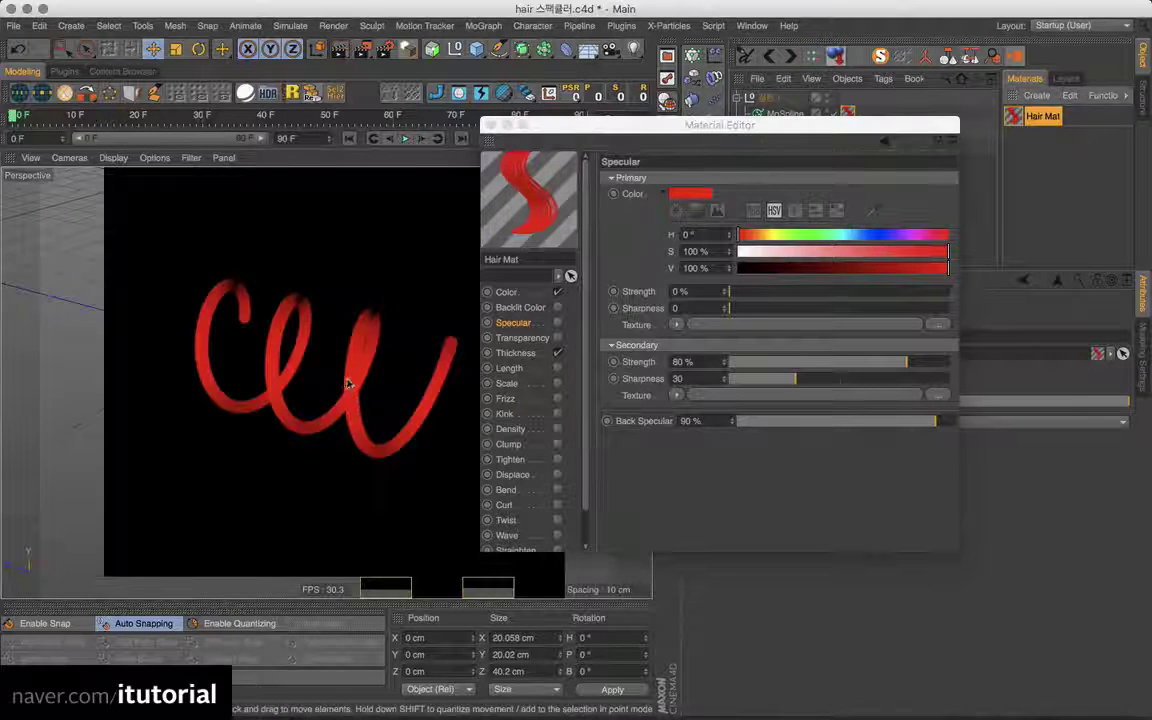
double_click(1016, 160)
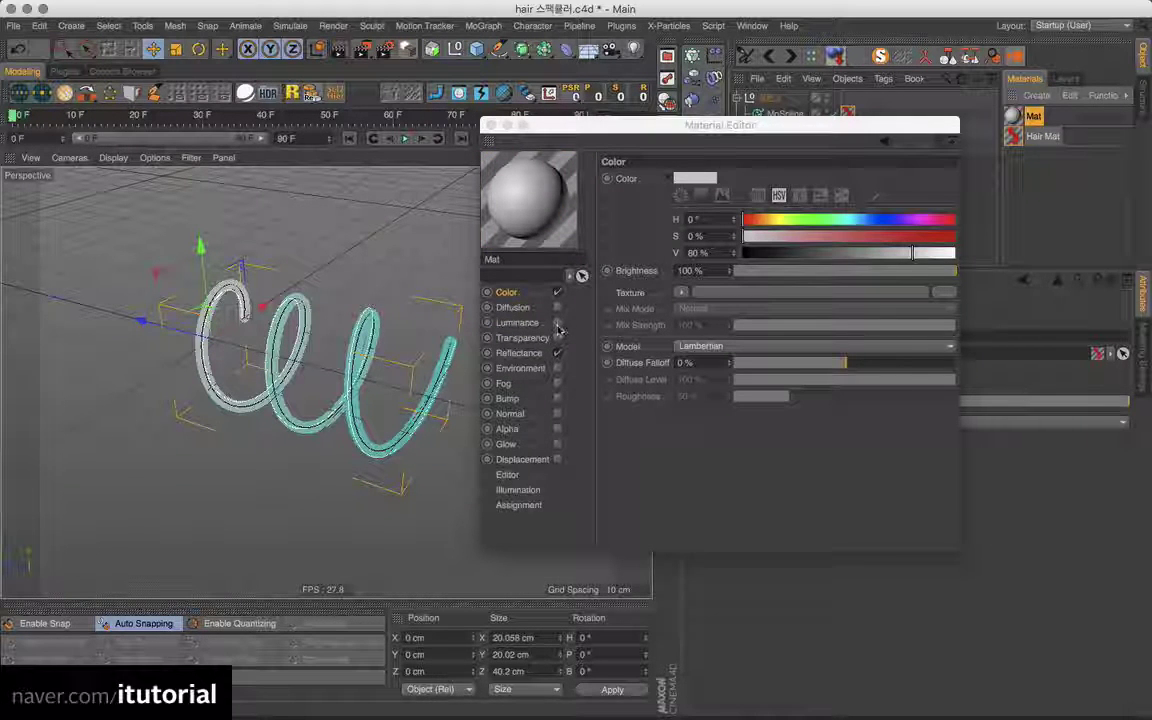
Lower Hair Mat's Illumination Diffuse from 100% to 0% and render the flatter hair.
click(1014, 138)
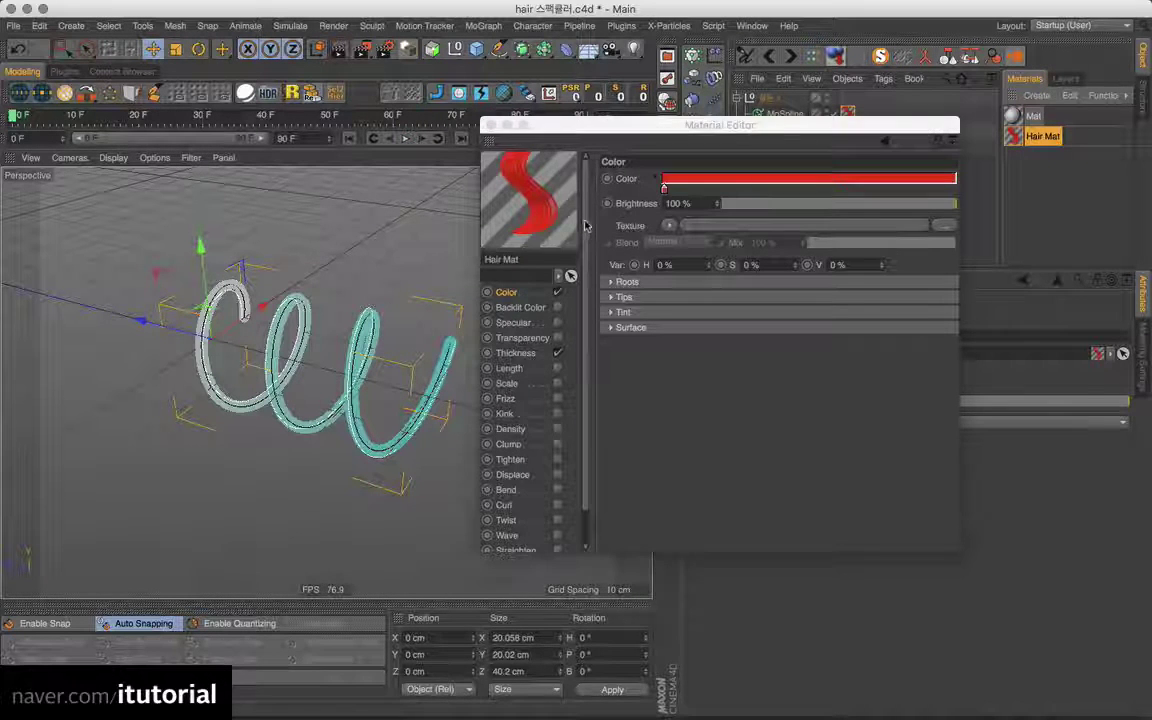
click(585, 232)
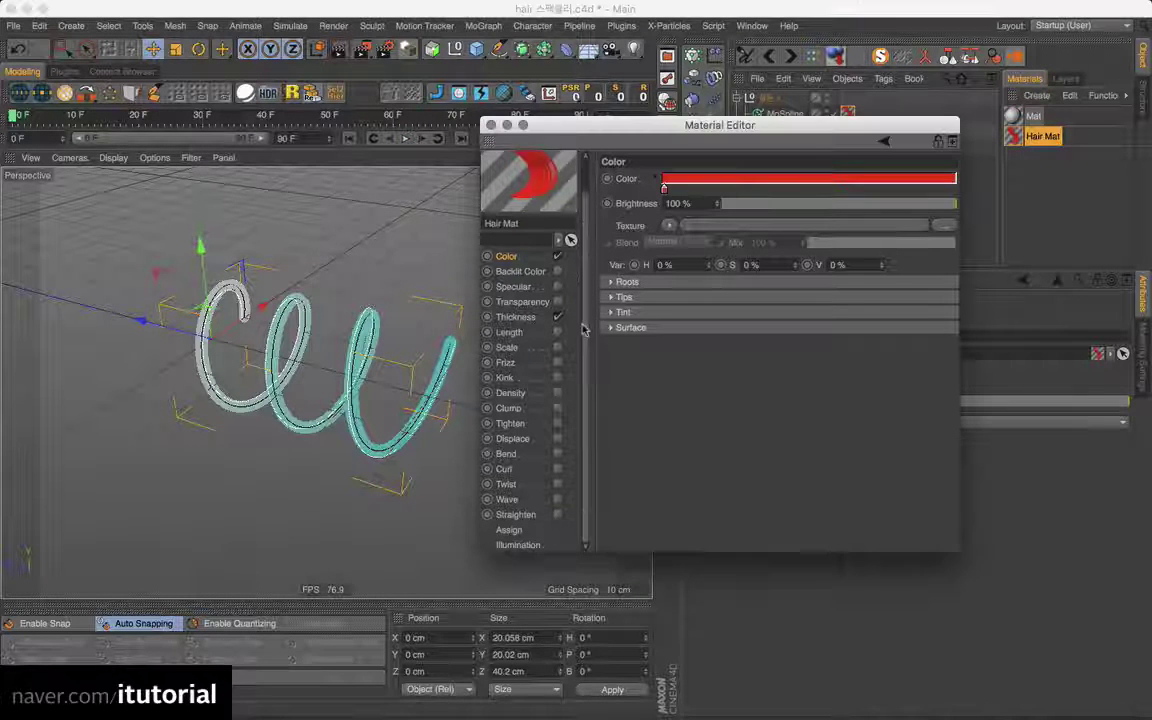
click(520, 546)
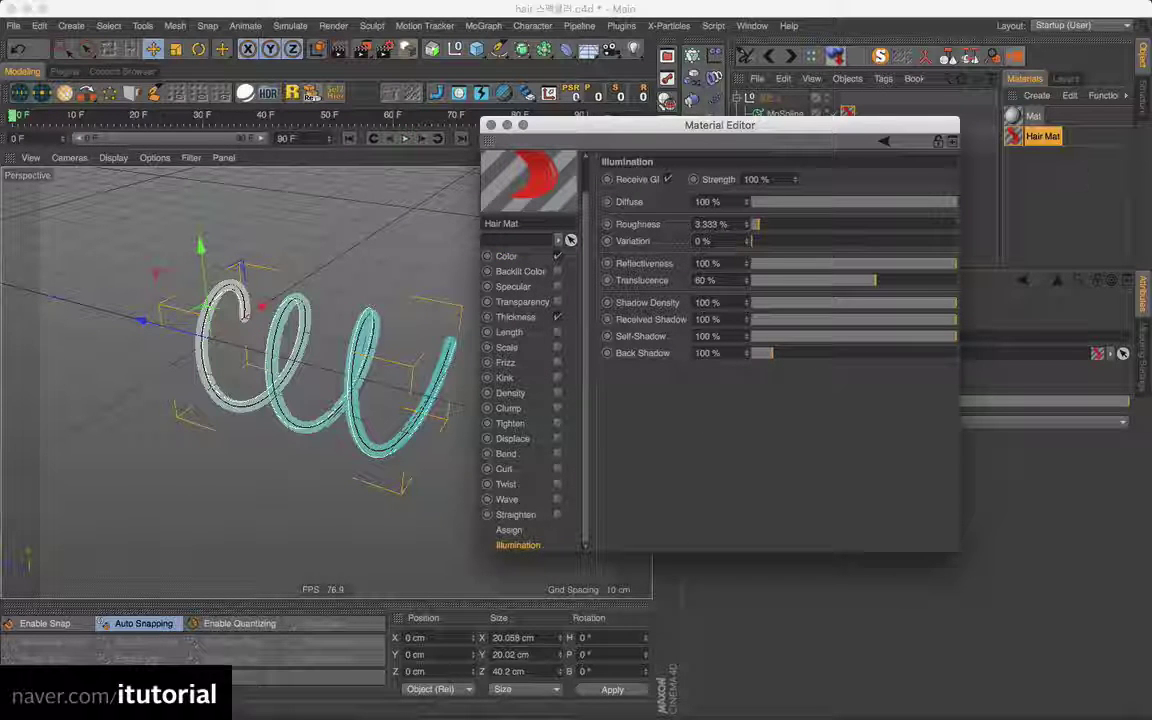
drag(730, 131, 812, 180)
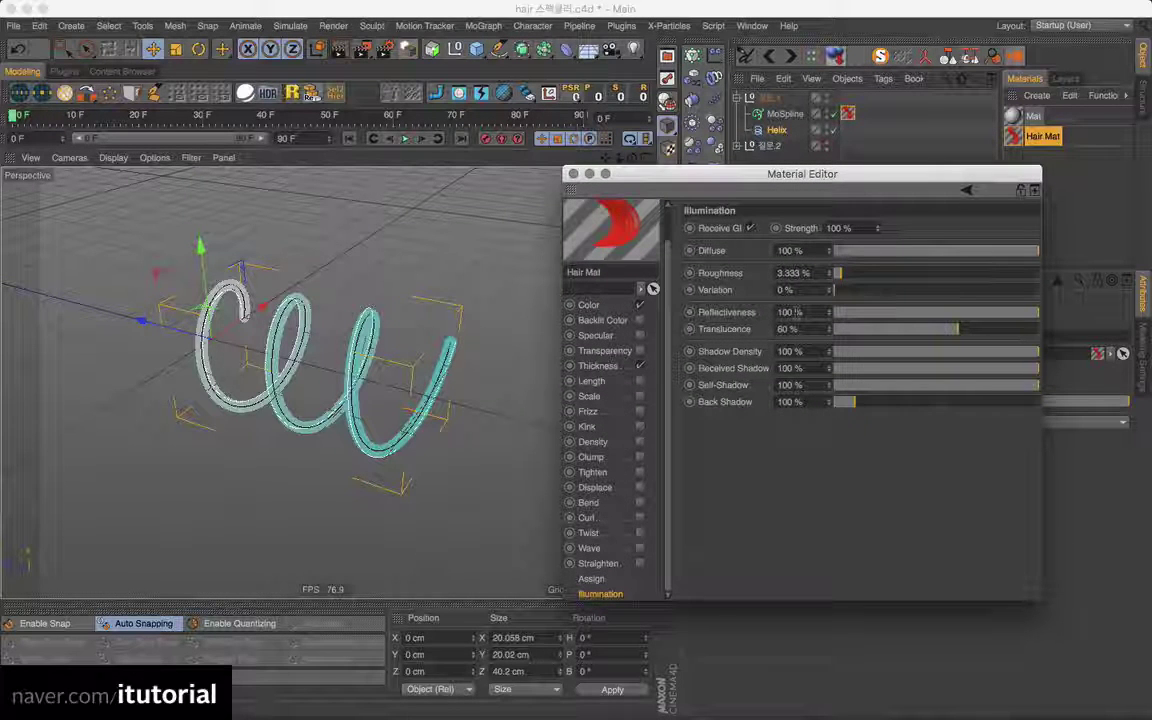
click(342, 52)
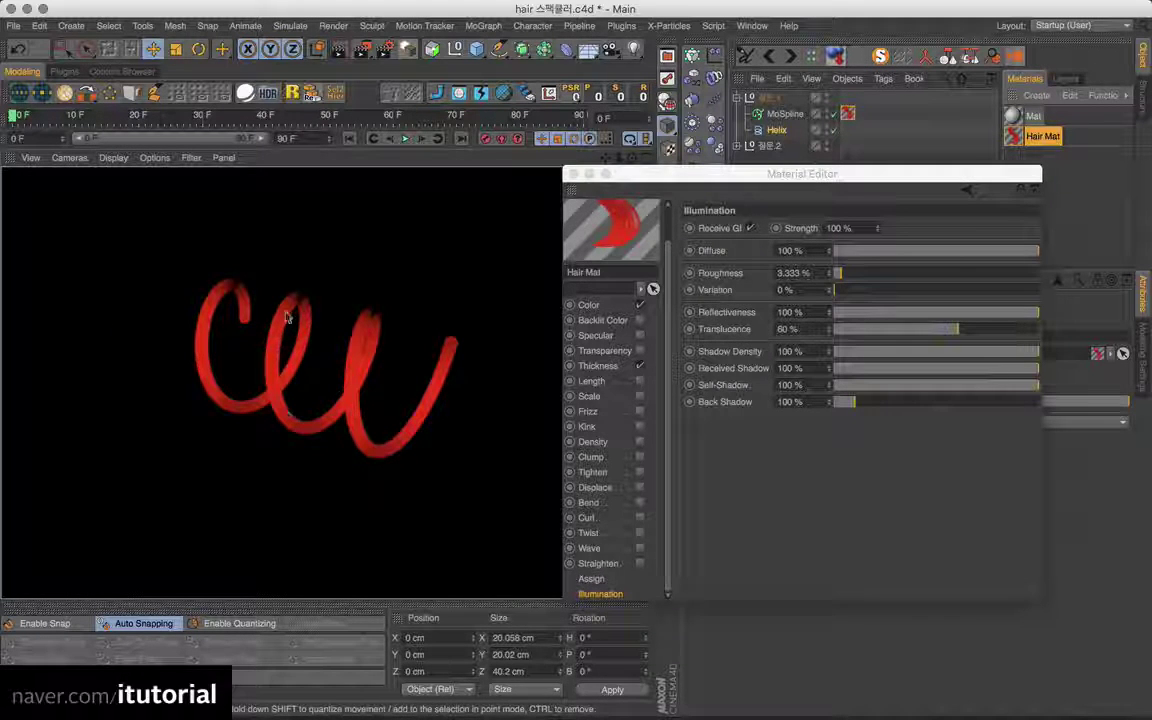
drag(1024, 251, 834, 251)
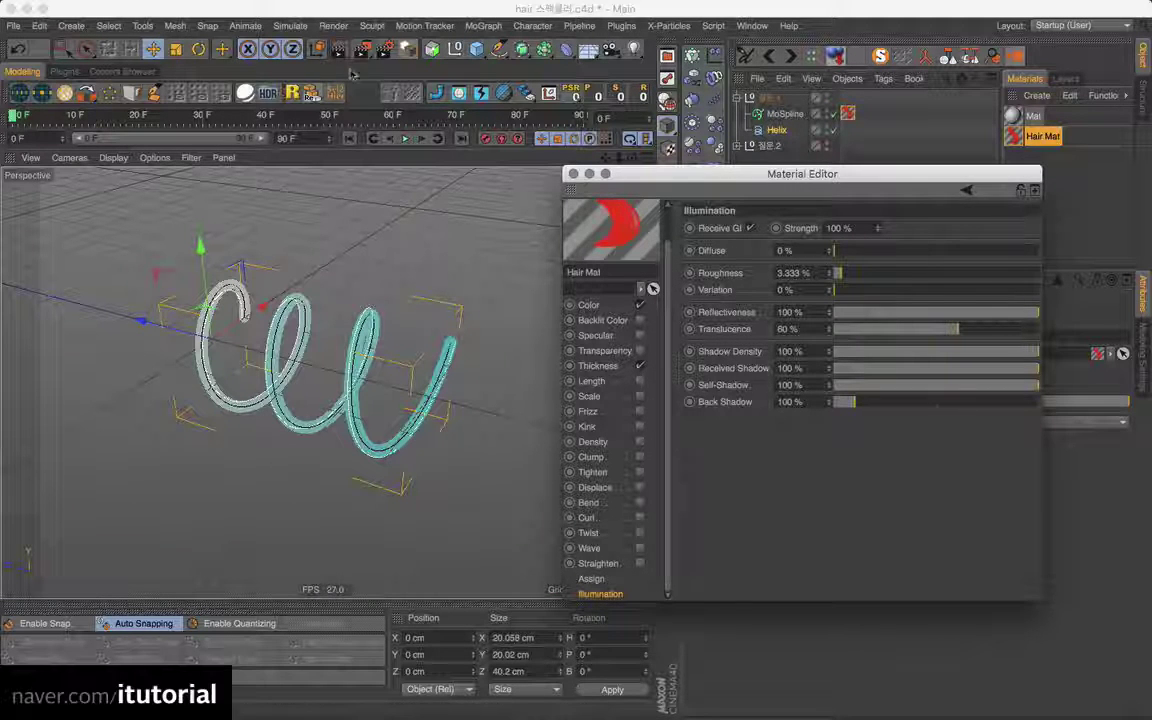
click(316, 49)
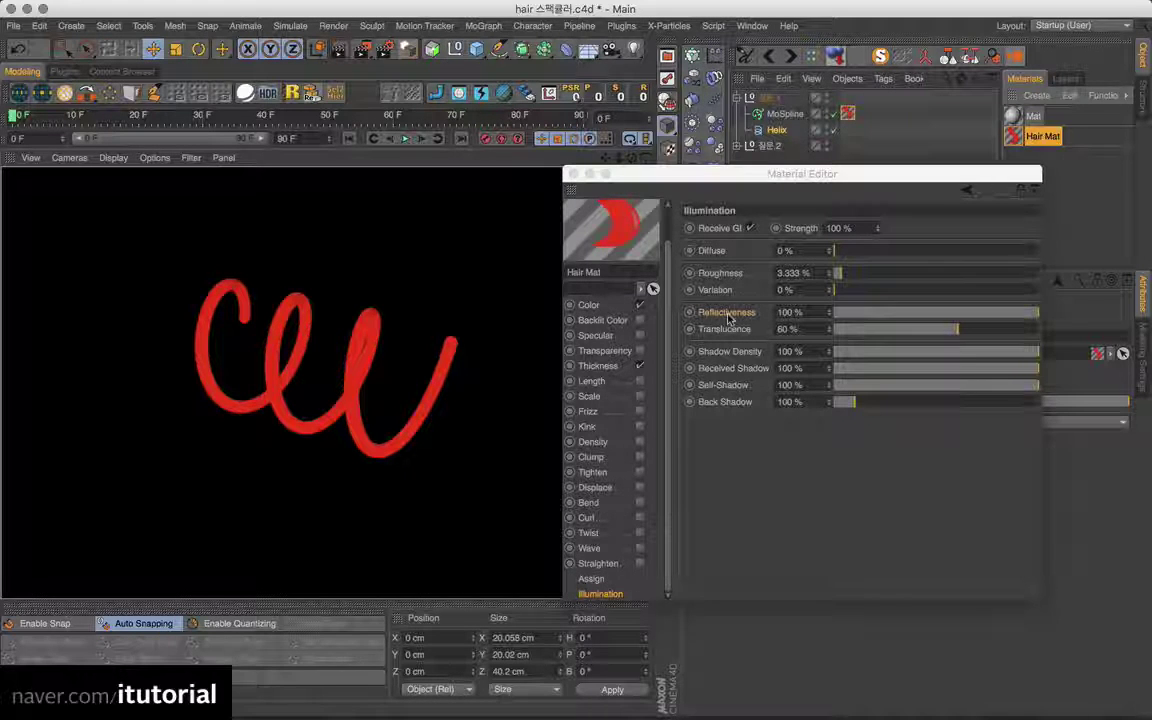
Raise Hair Mat's Translucence from 60% to 100% and re-render the hair.
click(728, 313)
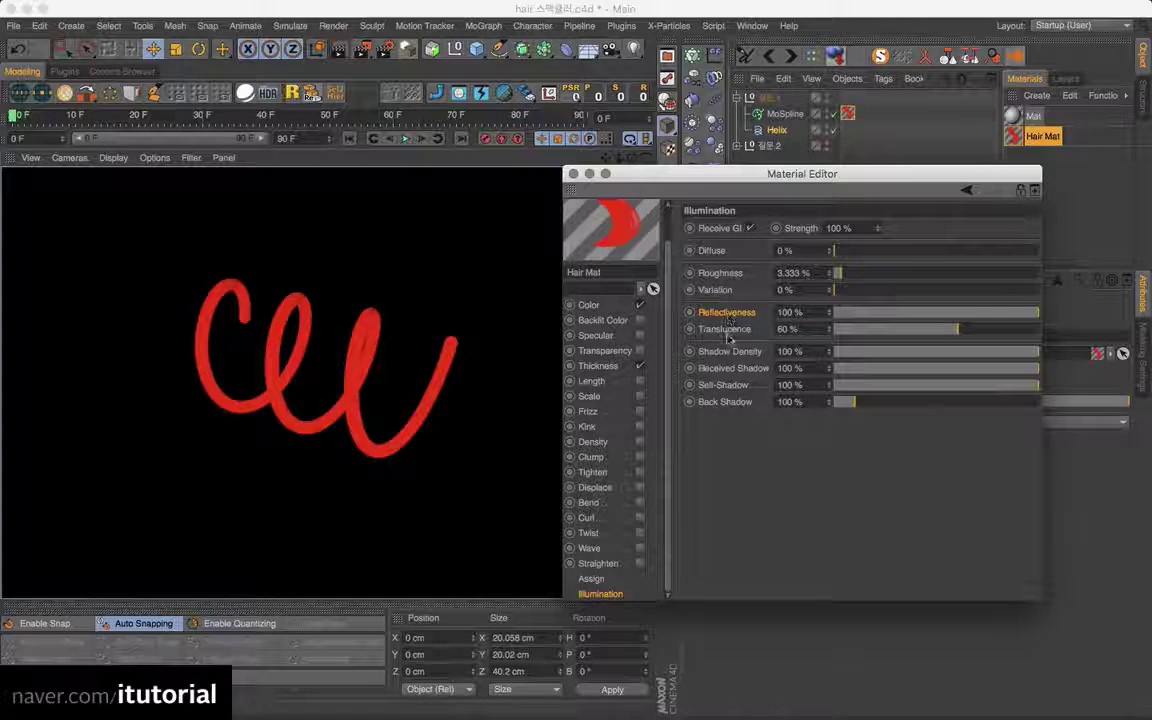
click(727, 330)
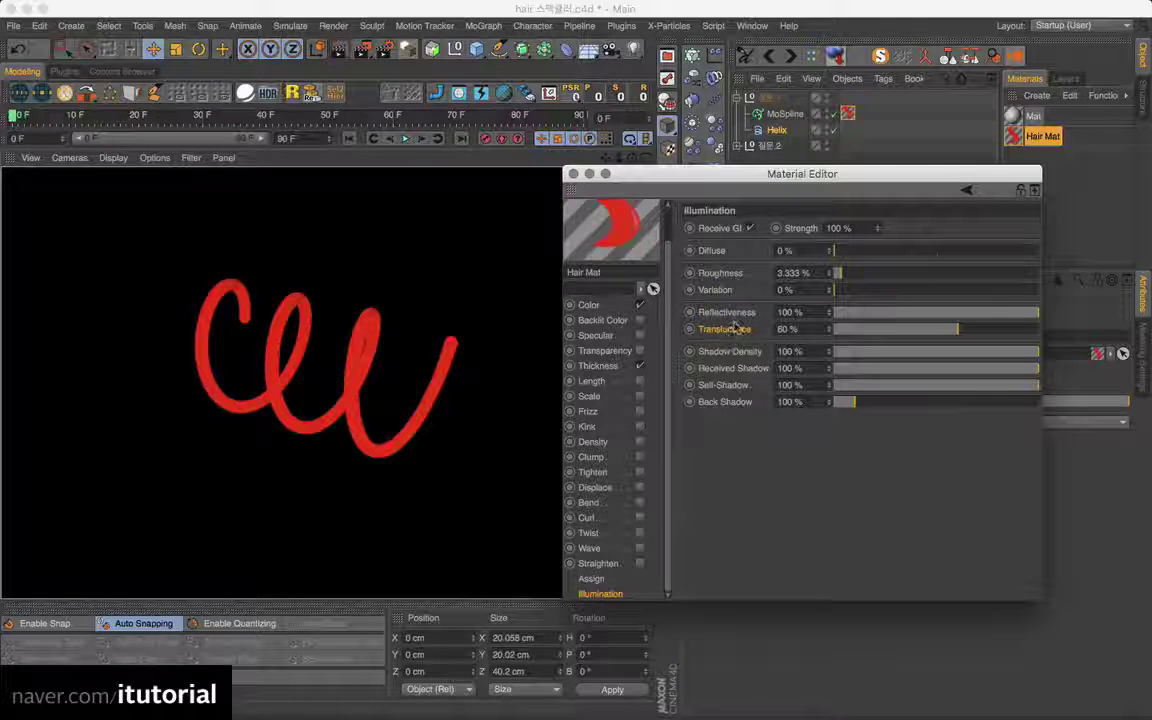
click(968, 331)
drag(968, 331, 1040, 331)
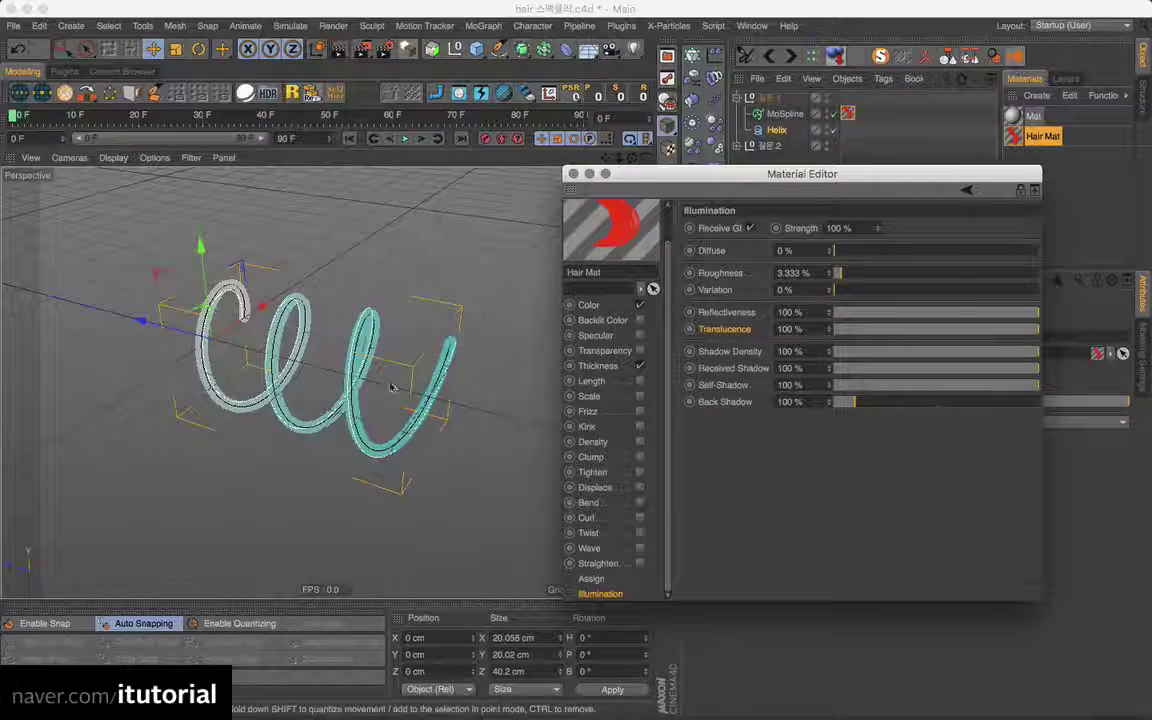
click(340, 51)
click(340, 51)
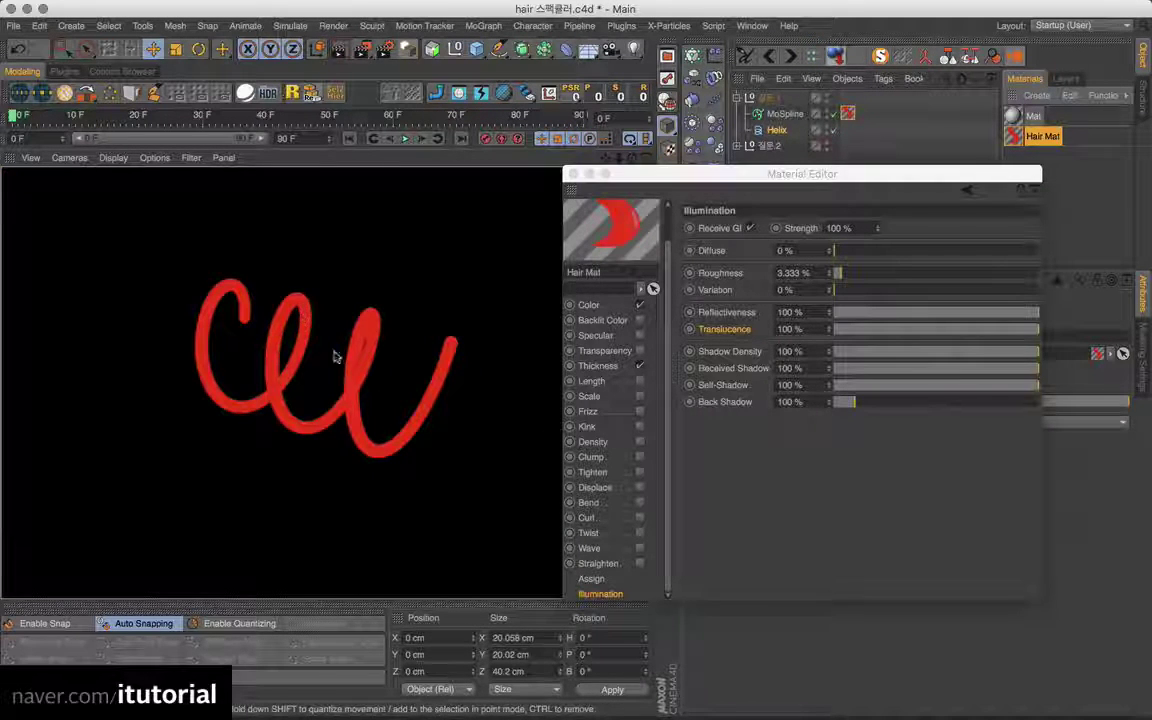
click(617, 309)
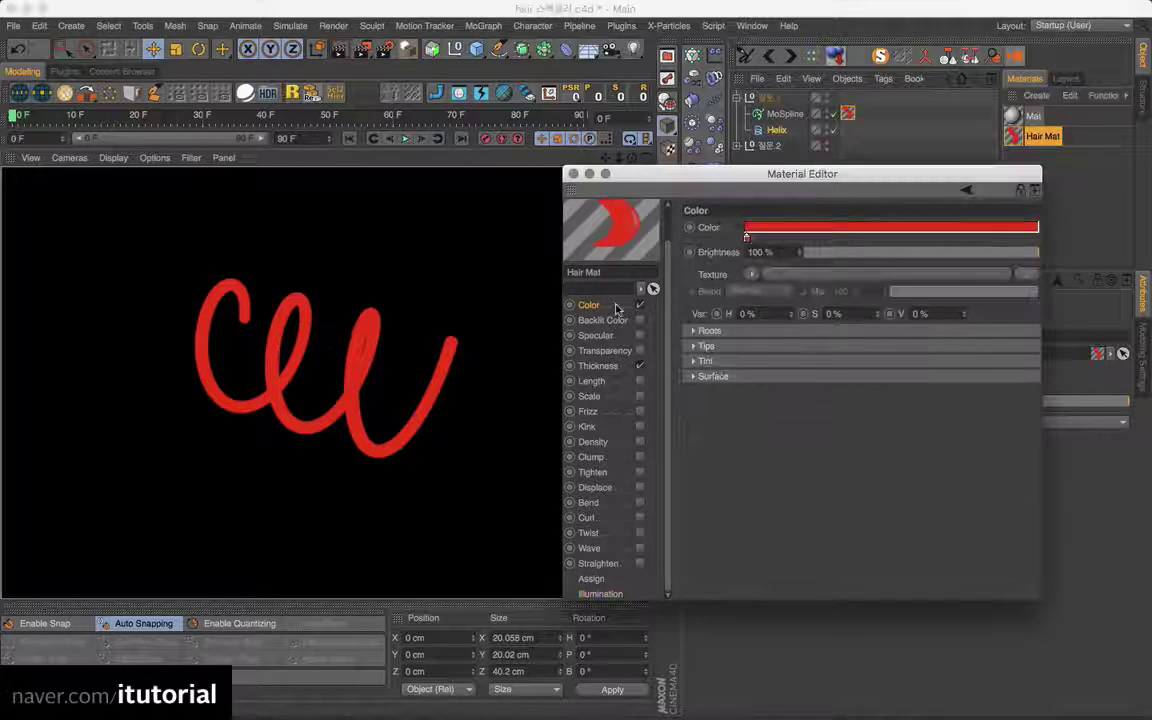
Change the Hair Mat colour from red to light blue and render the blue helix hair.
click(746, 229)
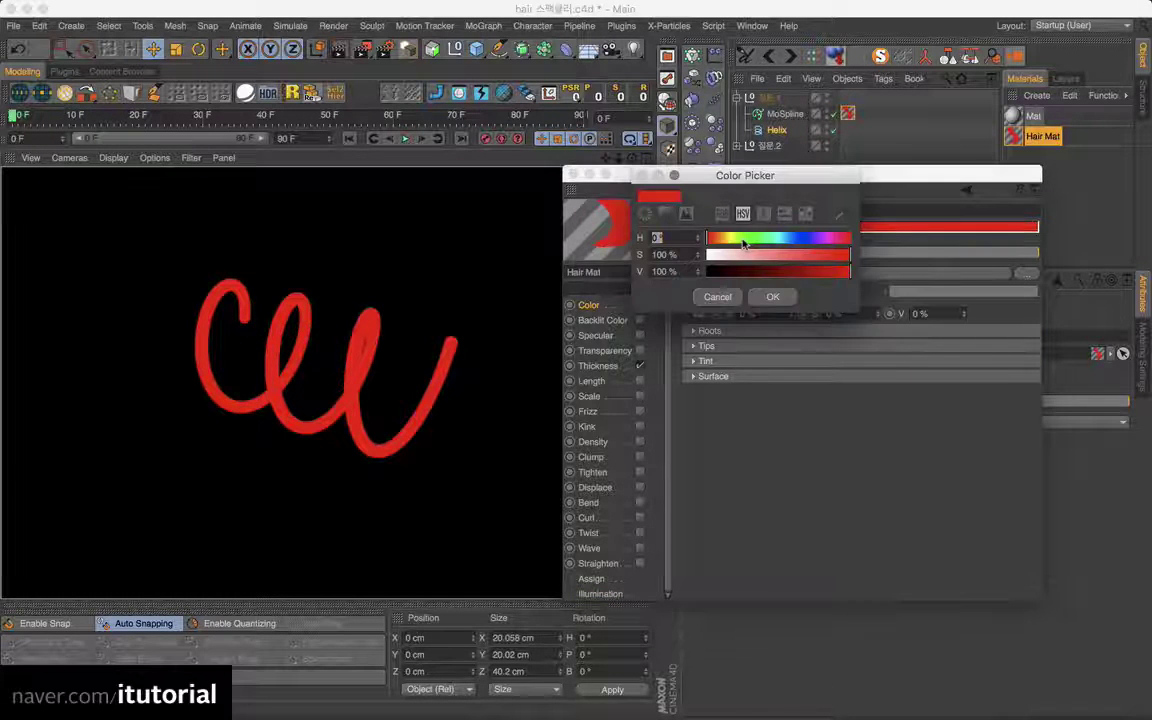
drag(743, 243, 787, 239)
click(773, 296)
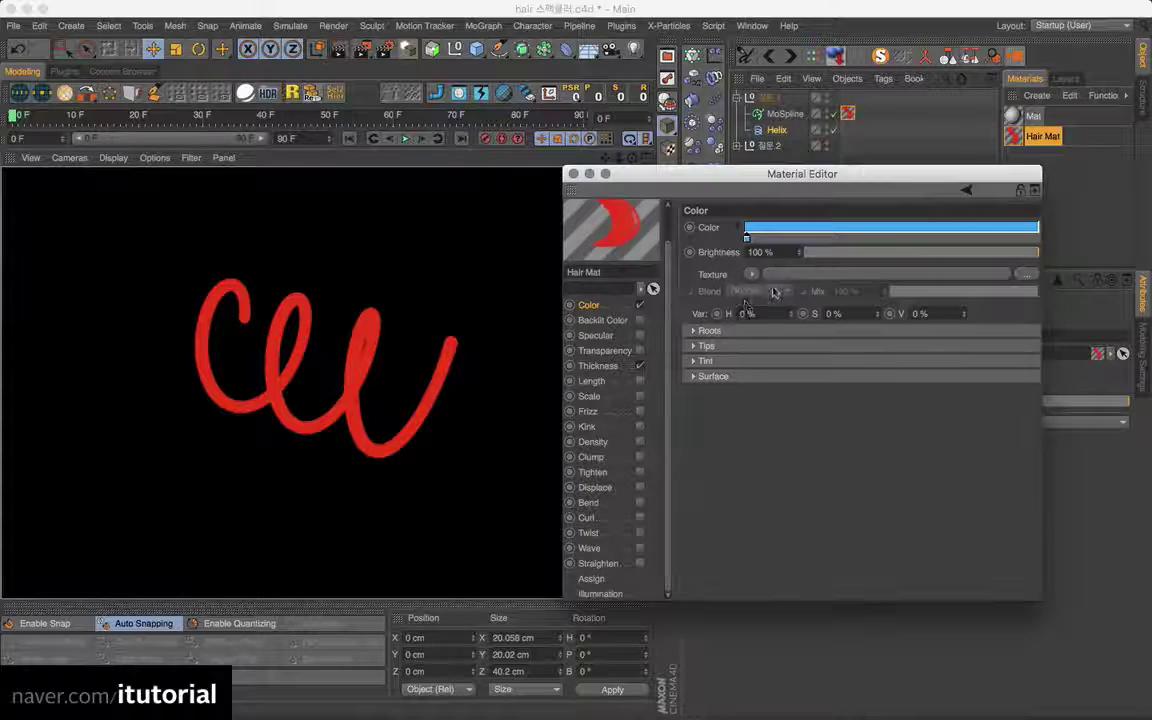
click(388, 244)
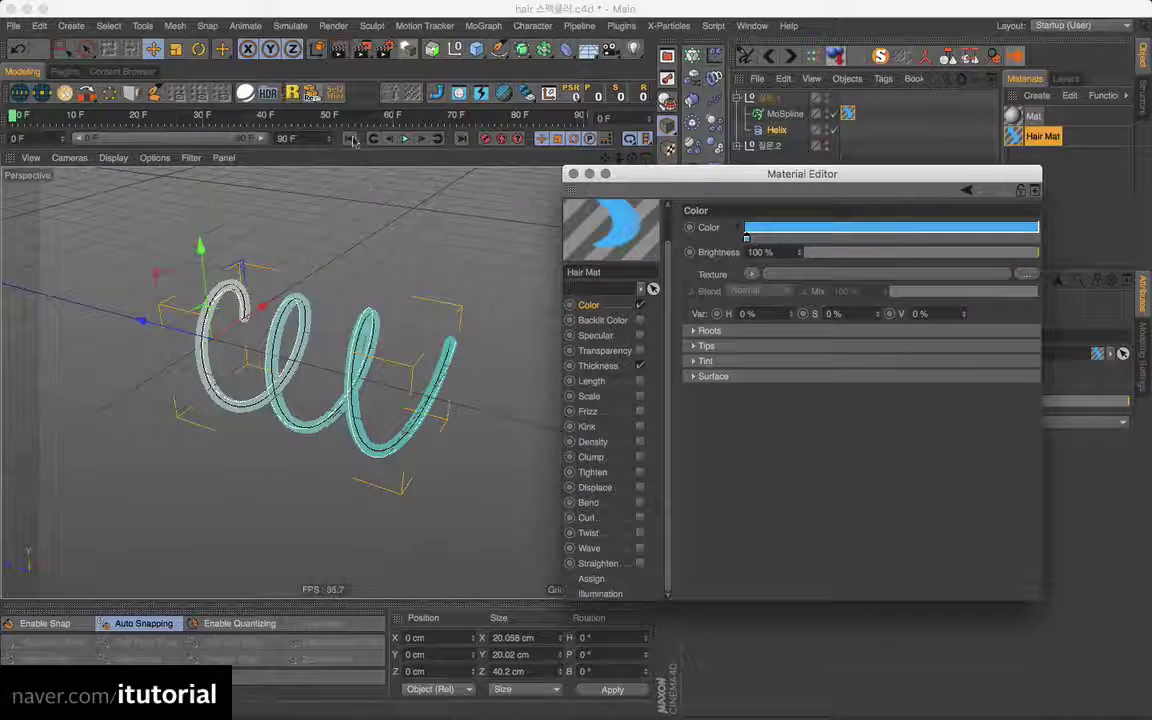
click(339, 52)
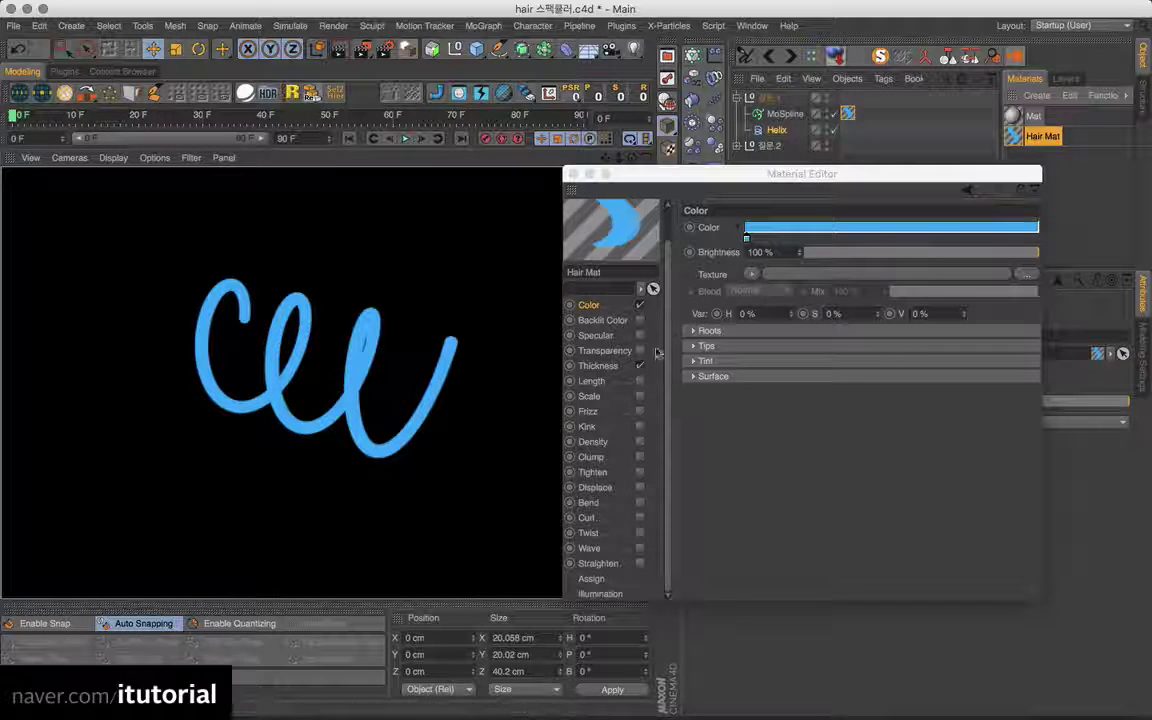
Review the Illumination page's Reflectiveness and Translucence, then bring up the 질문.rtf notes.
click(604, 595)
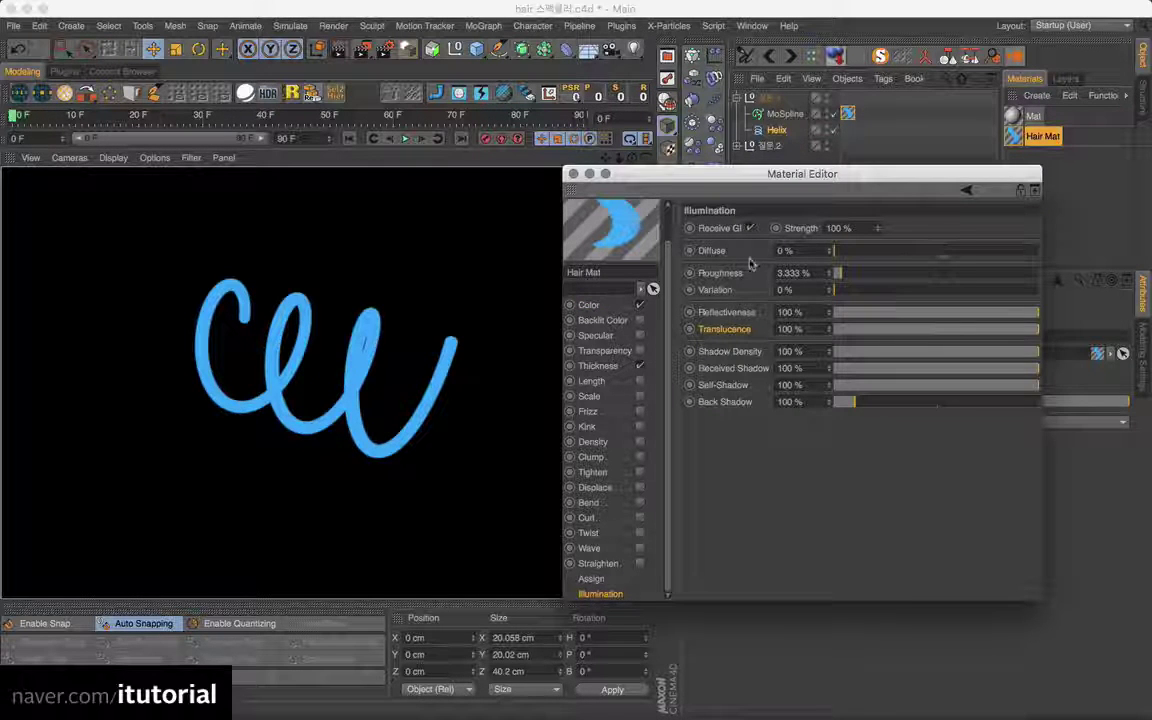
click(722, 313)
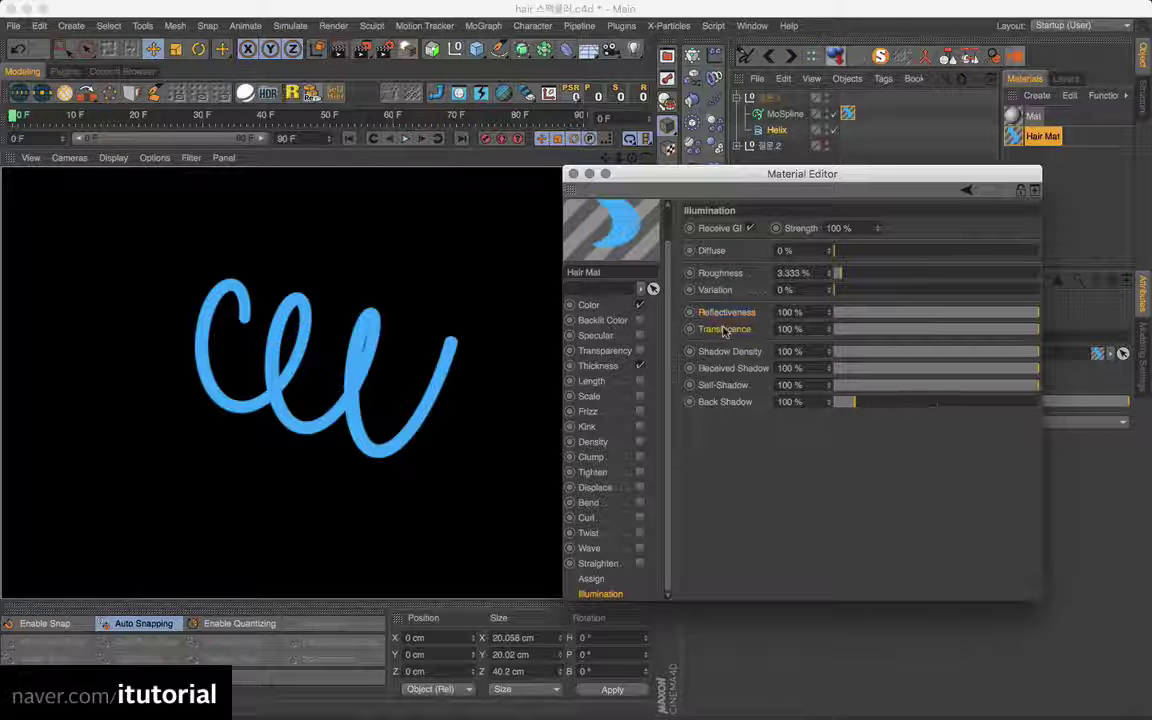
click(724, 330)
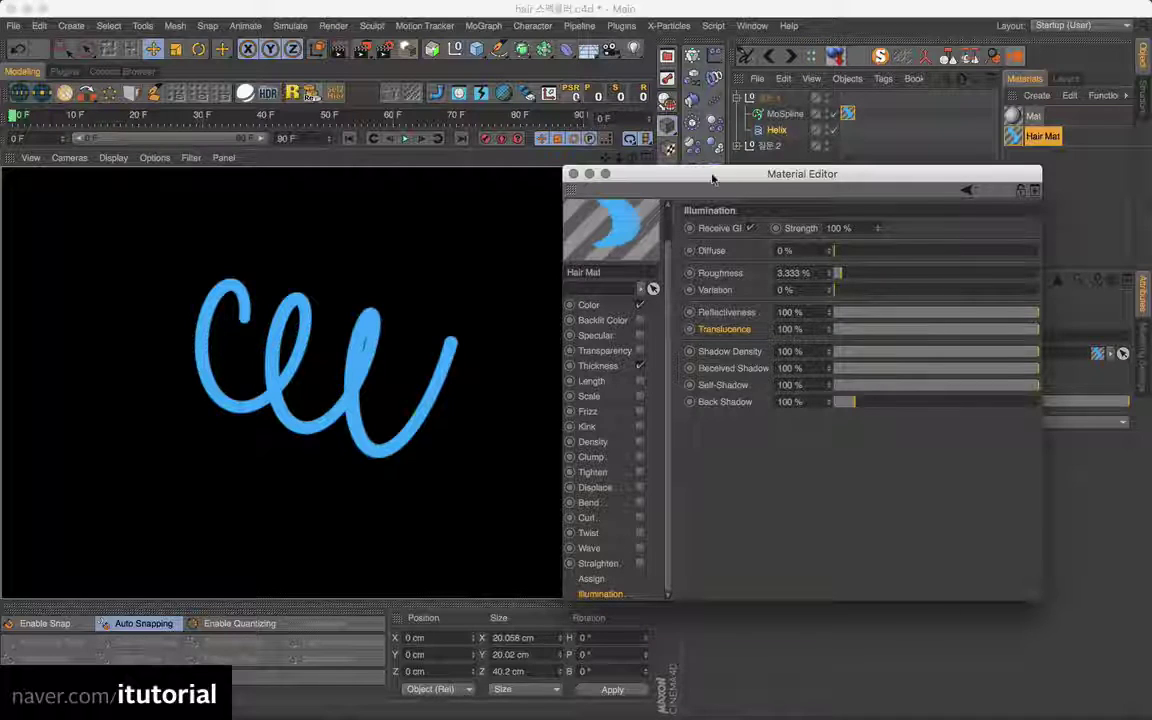
drag(712, 178, 723, 185)
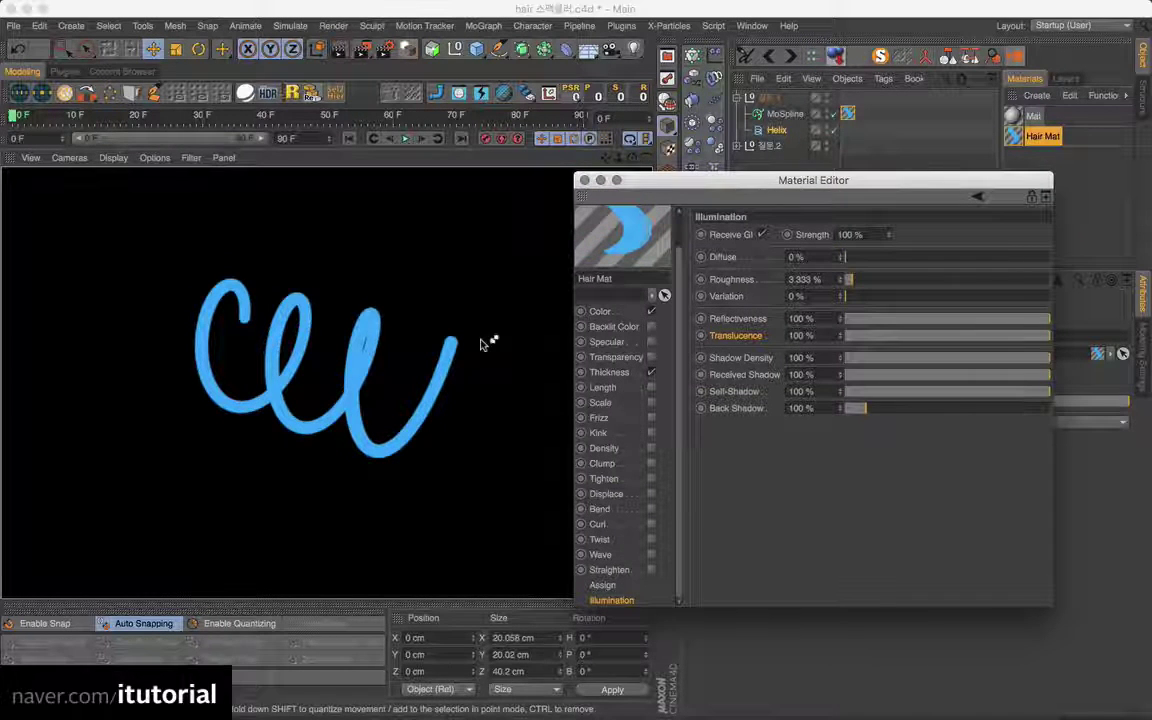
key(super+Tab)
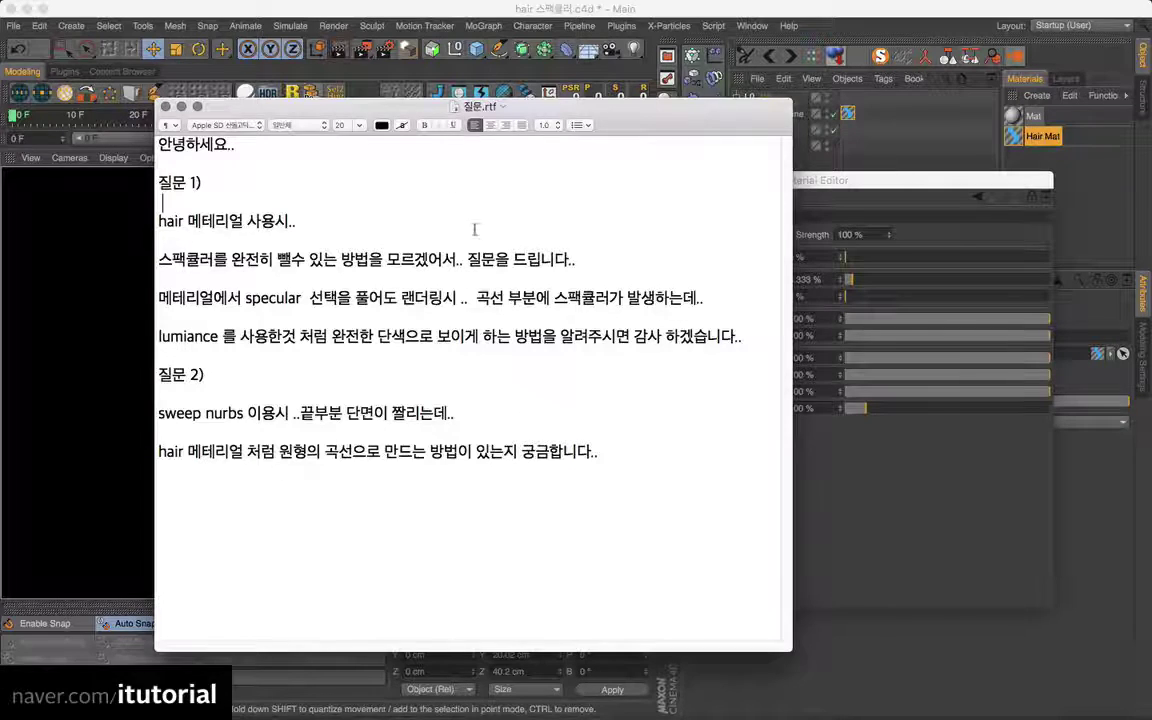
Move the question notes aside and bring Cinema 4D's Material Editor back in front, shifted left.
drag(364, 104, 651, 125)
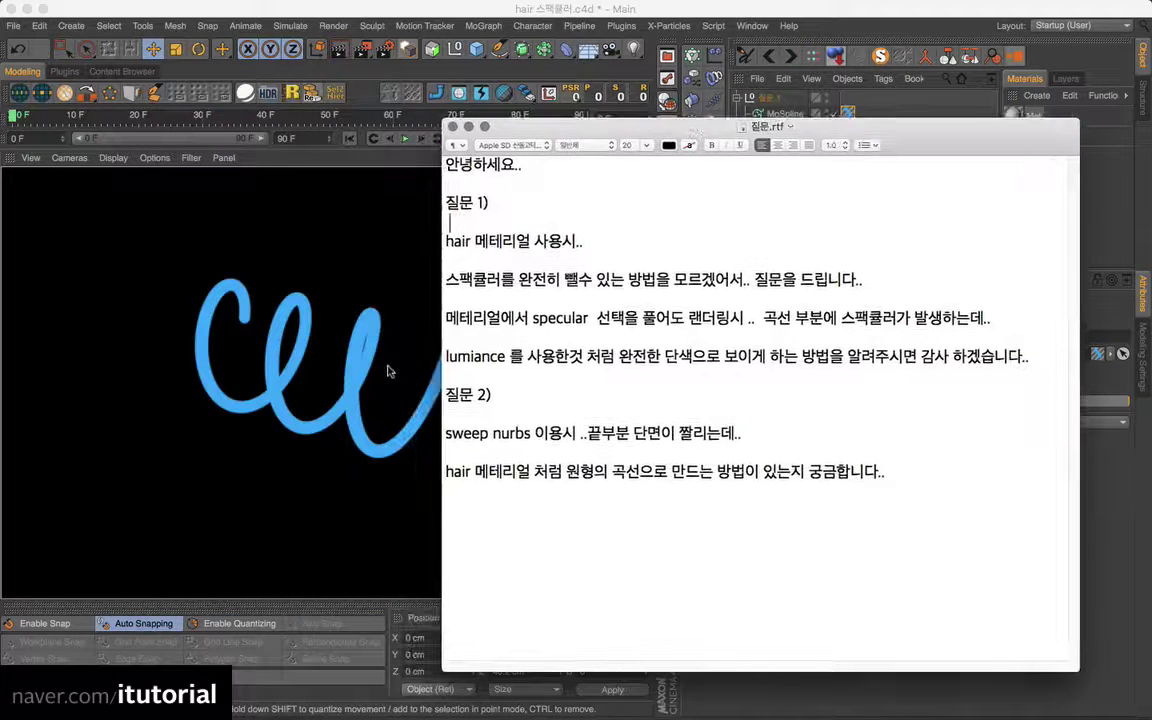
click(735, 12)
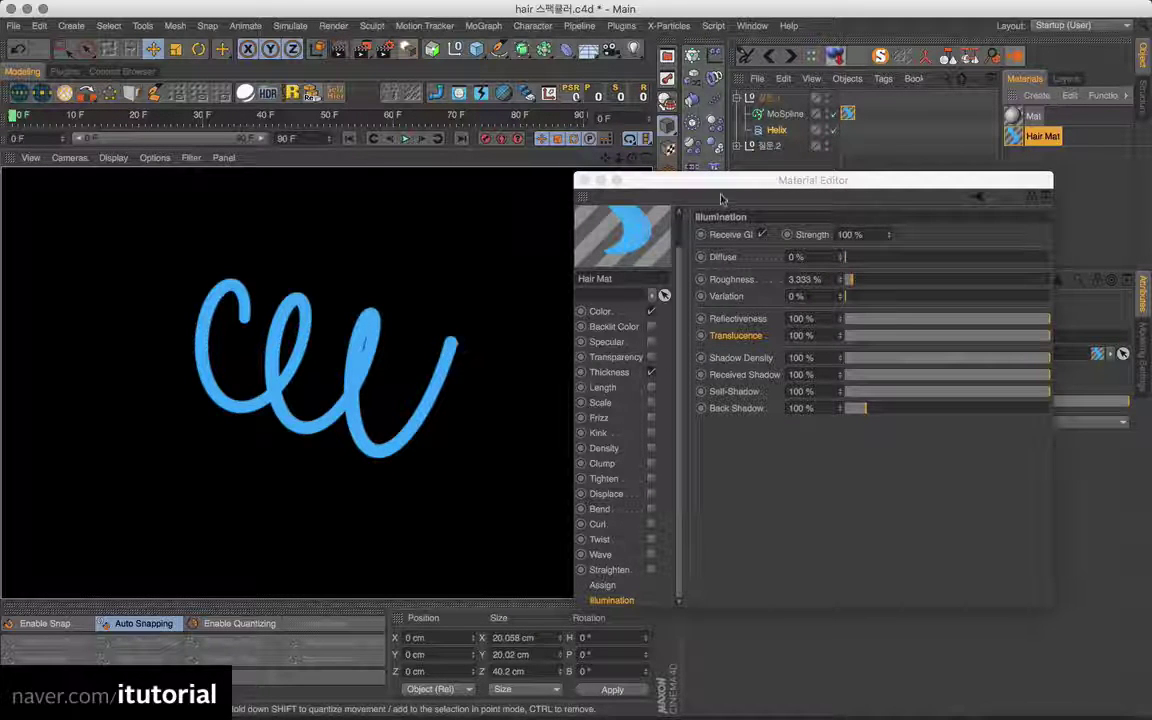
drag(699, 183, 590, 185)
Close the Material Editor, collapse the hair setup group, and expand the second group.
click(477, 182)
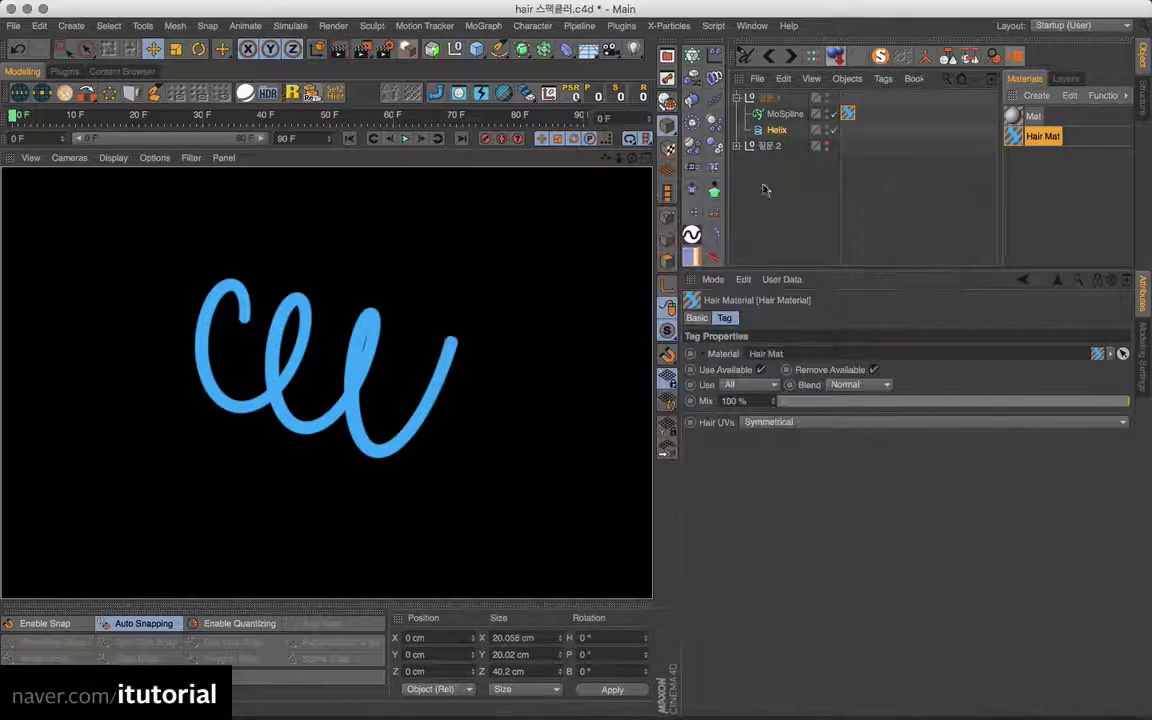
click(758, 180)
click(748, 97)
click(737, 97)
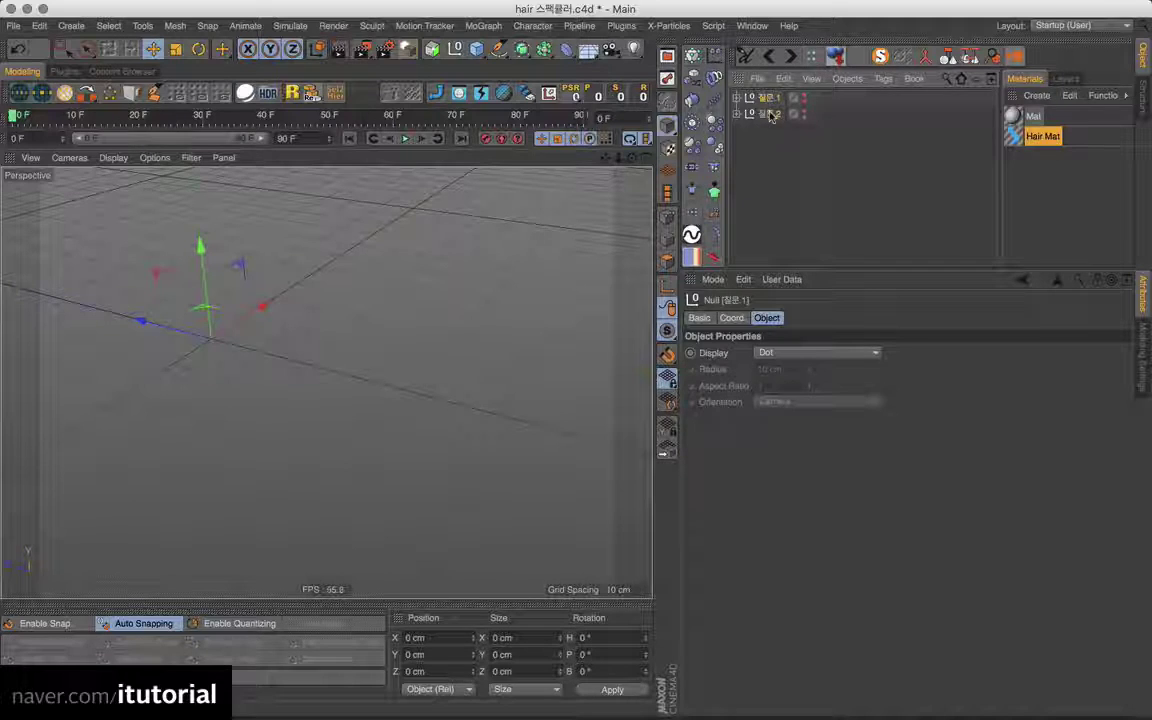
click(737, 113)
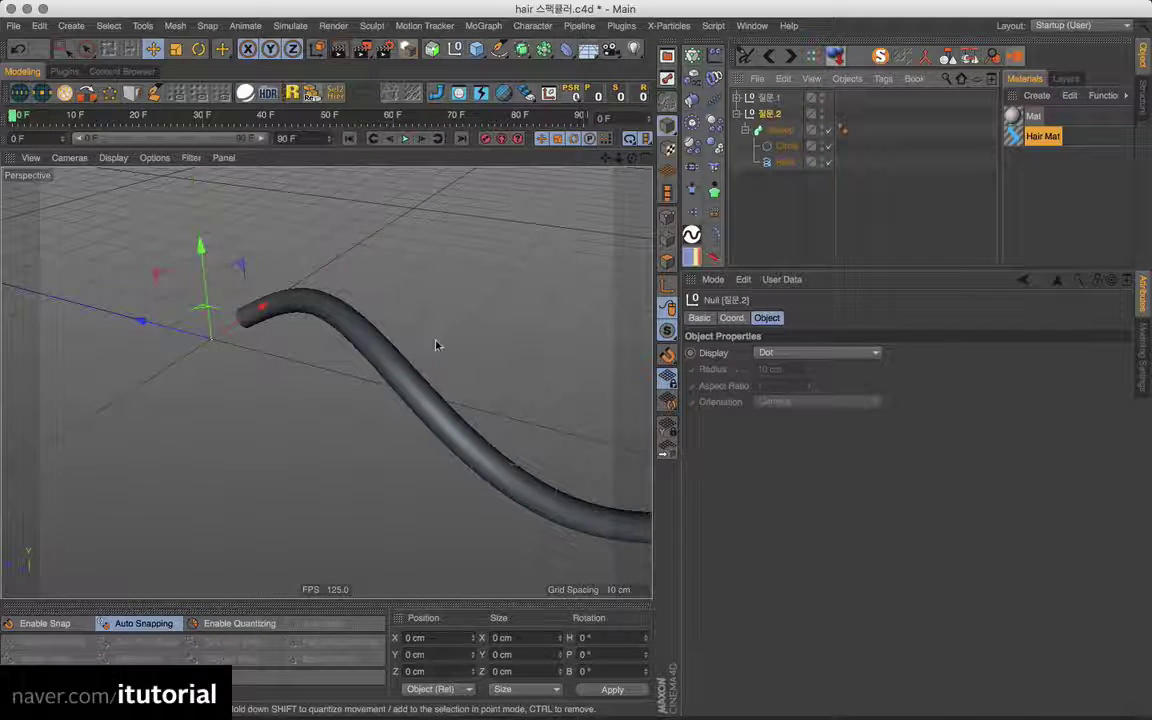
Zoom and orbit to the tube's flat end and show the Sweep's settings.
scroll(437, 342, up, 3)
scroll(329, 324, up, 3)
mouse_move(450, 342)
alt+mouse_down()
mouse_move(226, 315)
mouse_move(278, 360)
mouse_move(247, 278)
mouse_move(175, 276)
alt+mouse_up()
mouse_move(370, 313)
alt+mouse_down()
mouse_move(229, 301)
mouse_move(283, 314)
mouse_move(360, 303)
mouse_move(314, 294)
alt+mouse_up()
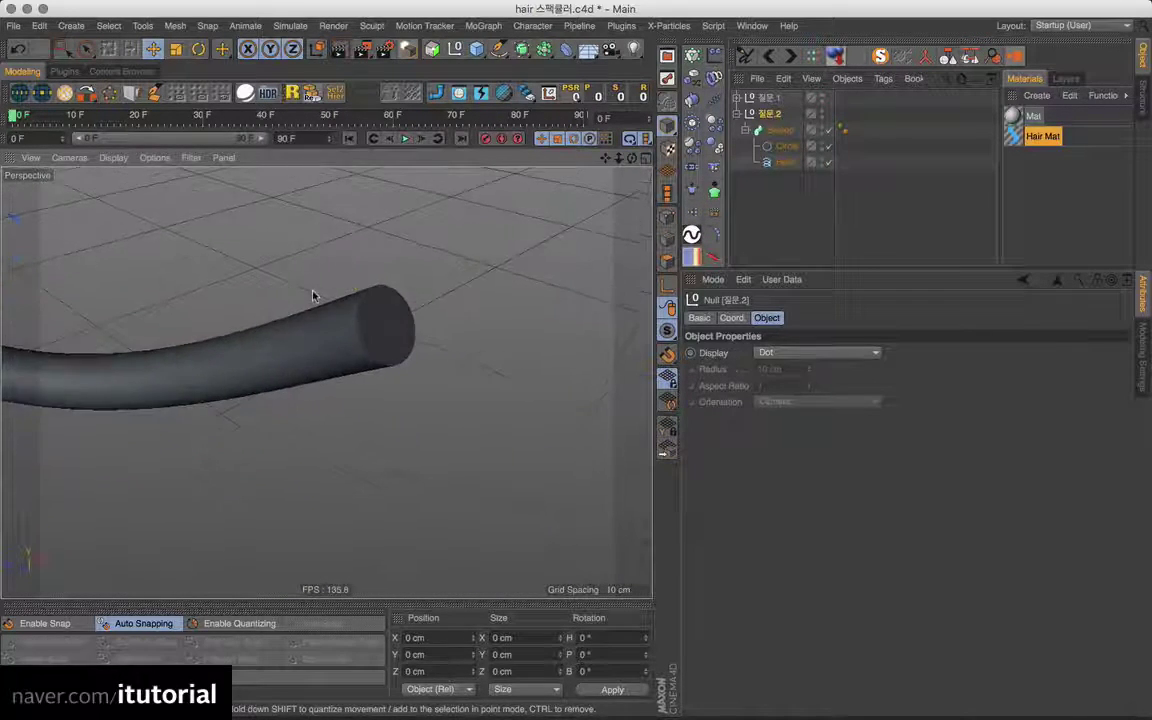
alt+drag(421, 349, 432, 339)
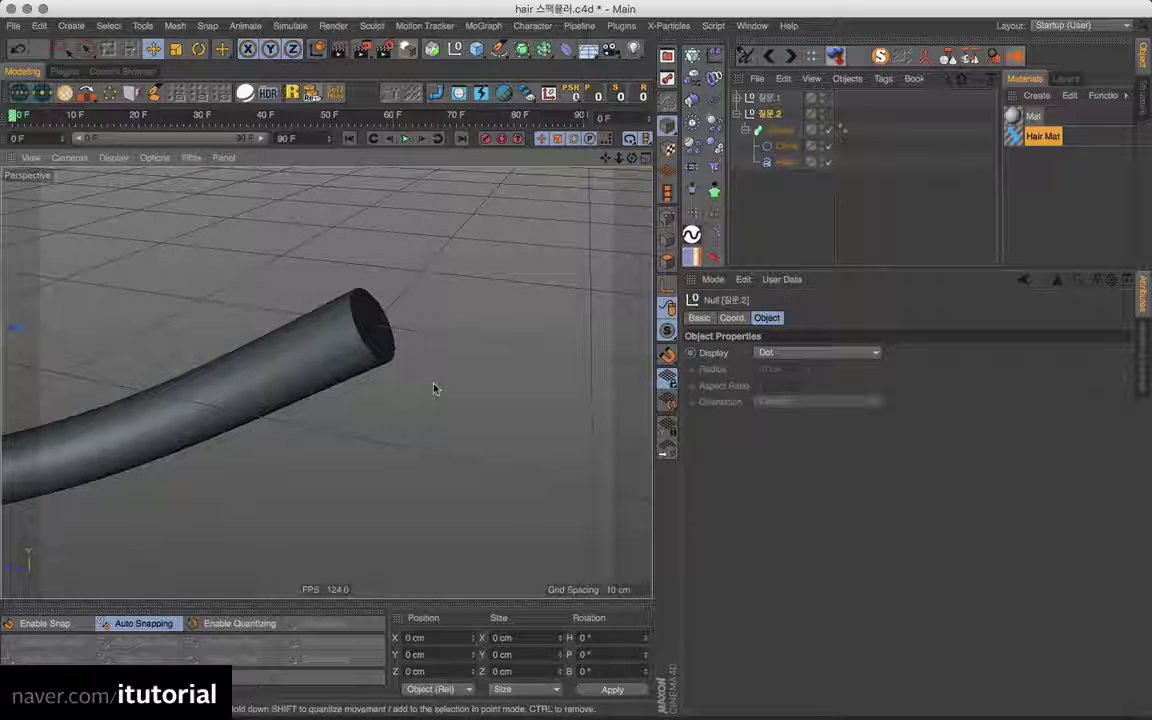
click(777, 133)
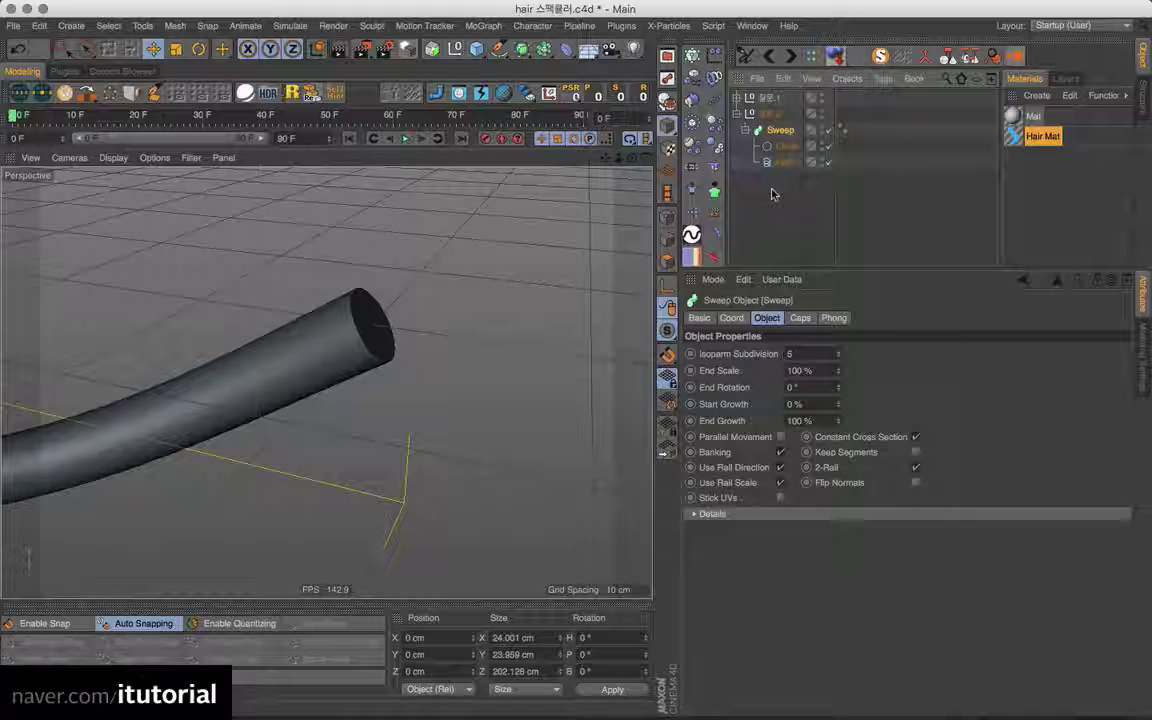
Give the sweep tube Fillet Caps at both the start and the end.
alt+drag(375, 326, 383, 313)
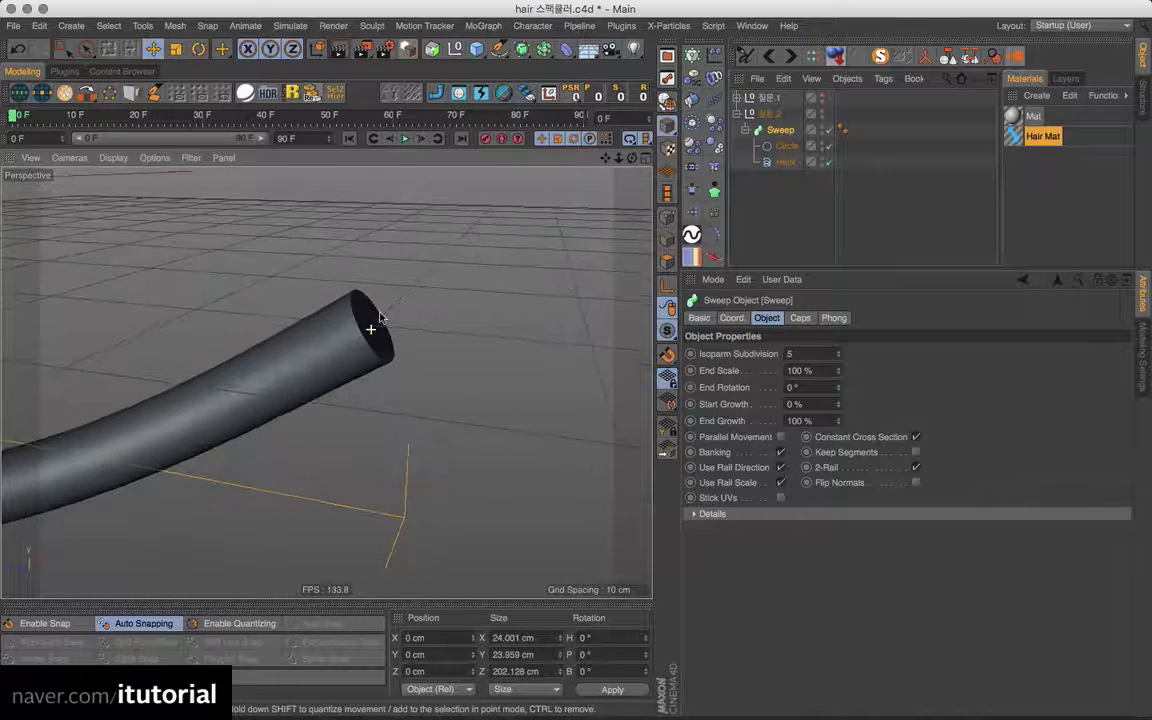
click(804, 319)
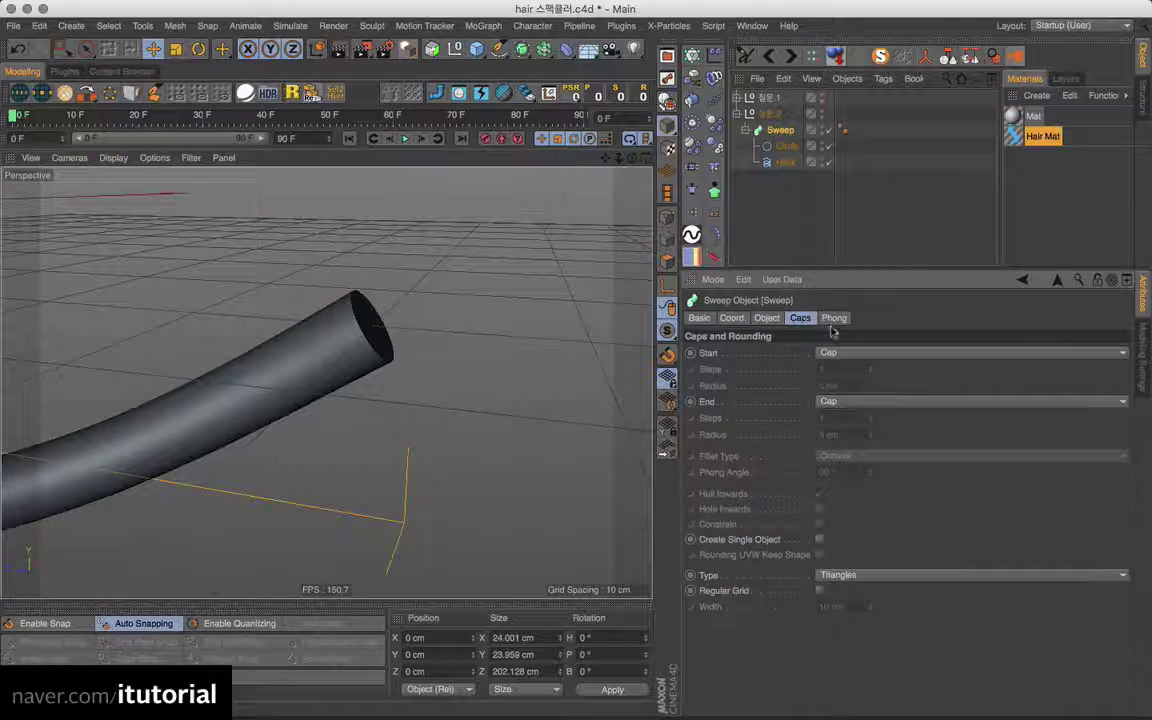
click(874, 353)
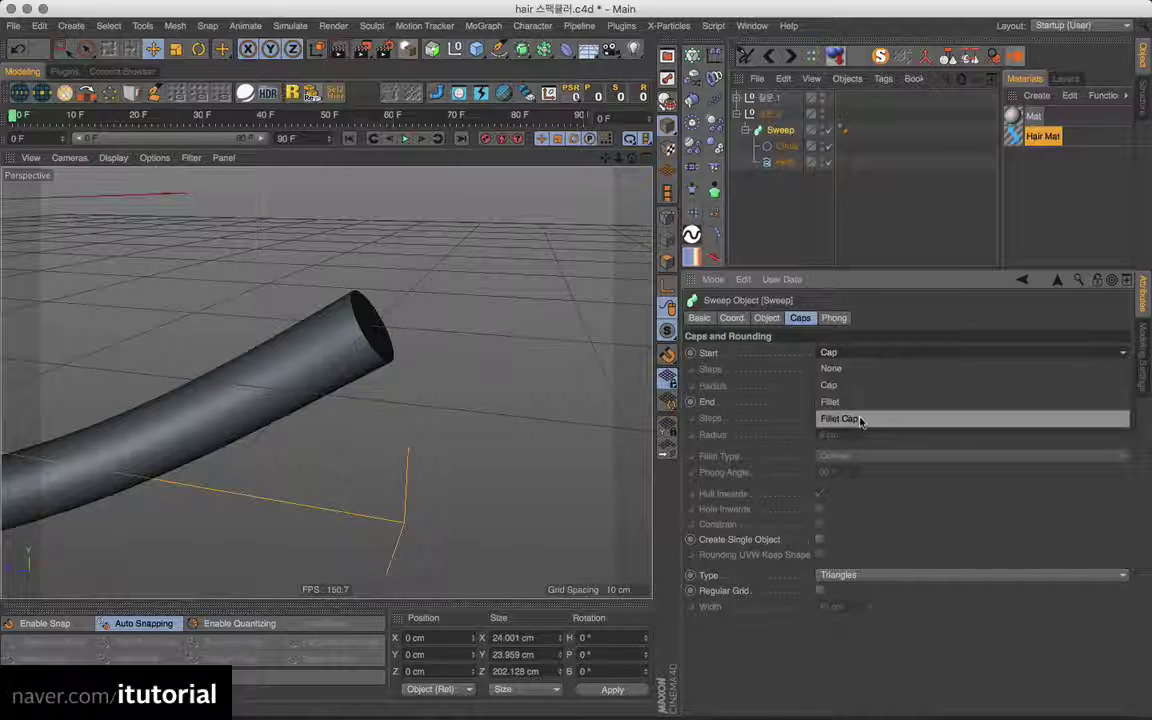
click(840, 419)
click(870, 401)
click(845, 464)
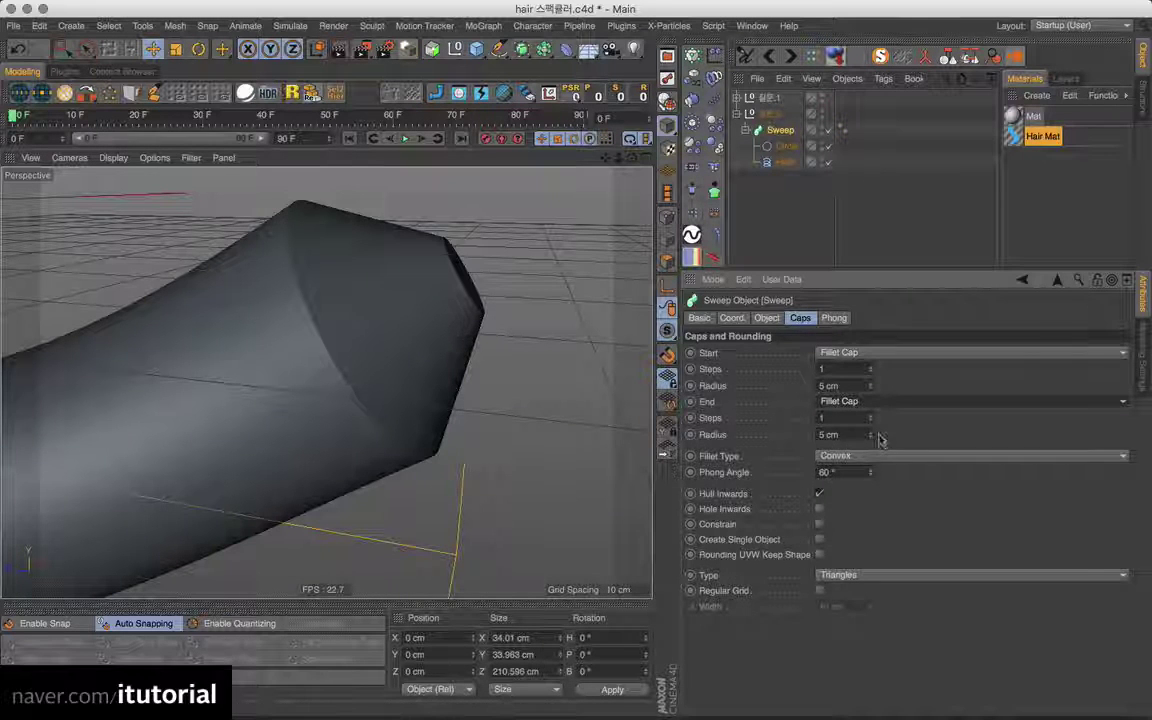
Adjust the end fillet radius, constrain it, and set the end cap to 5 steps.
drag(870, 436, 870, 480)
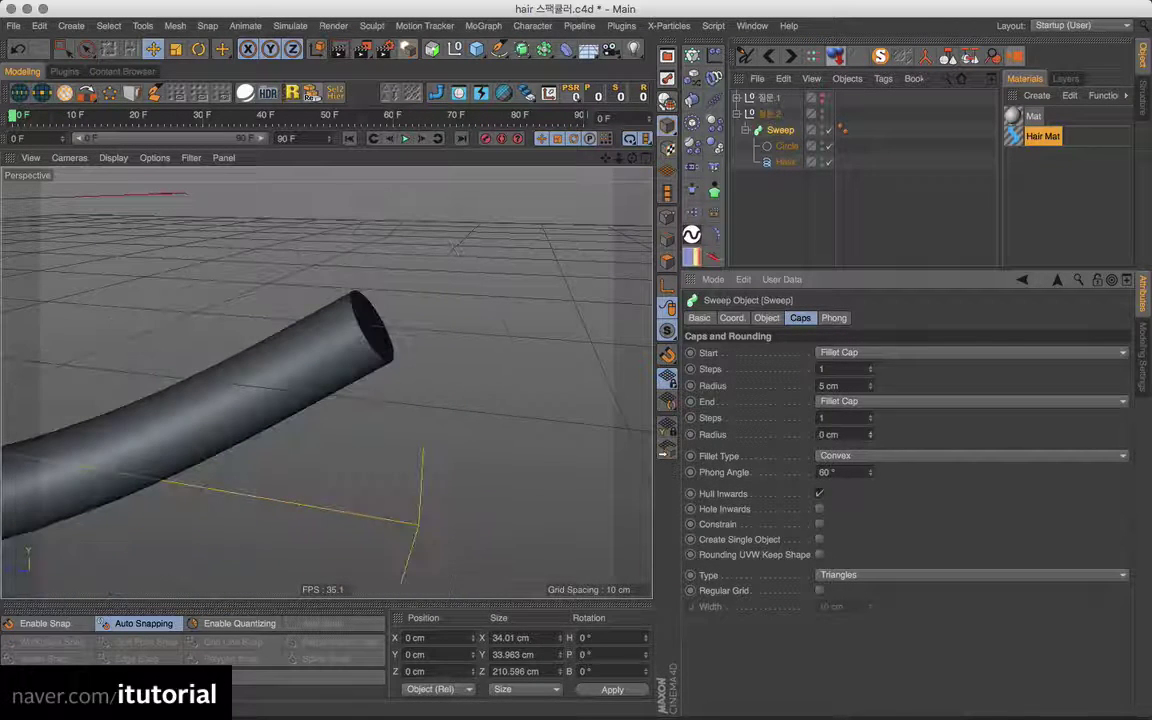
drag(870, 436, 871, 437)
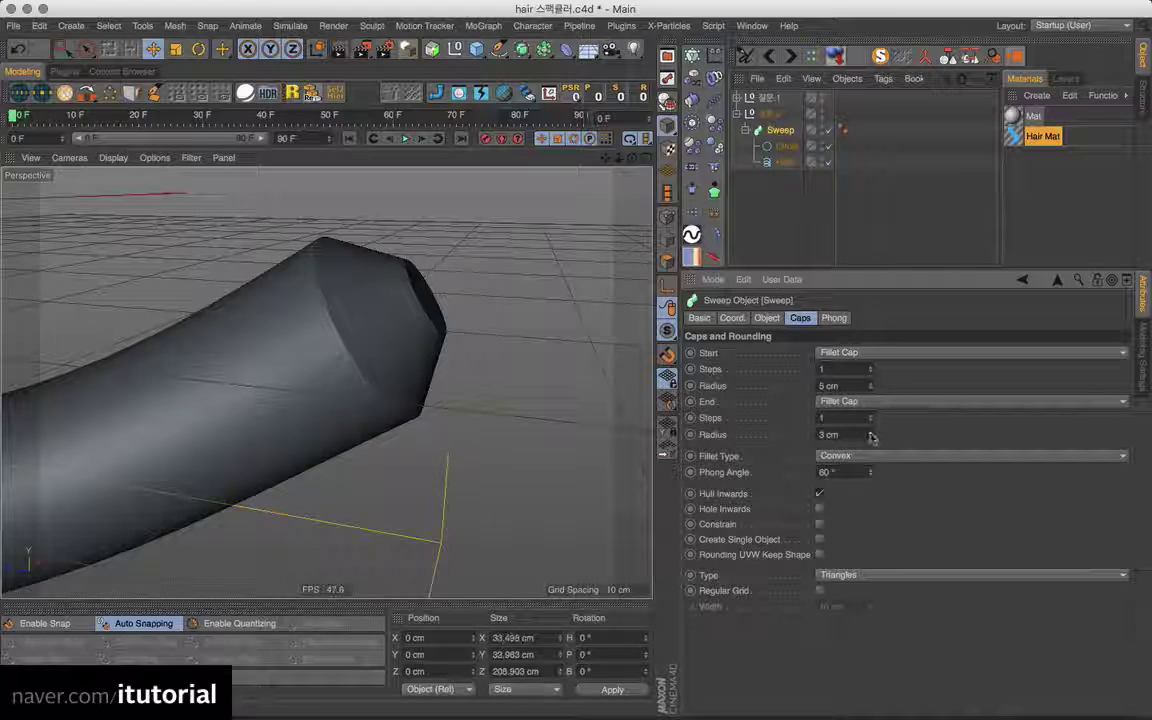
click(818, 525)
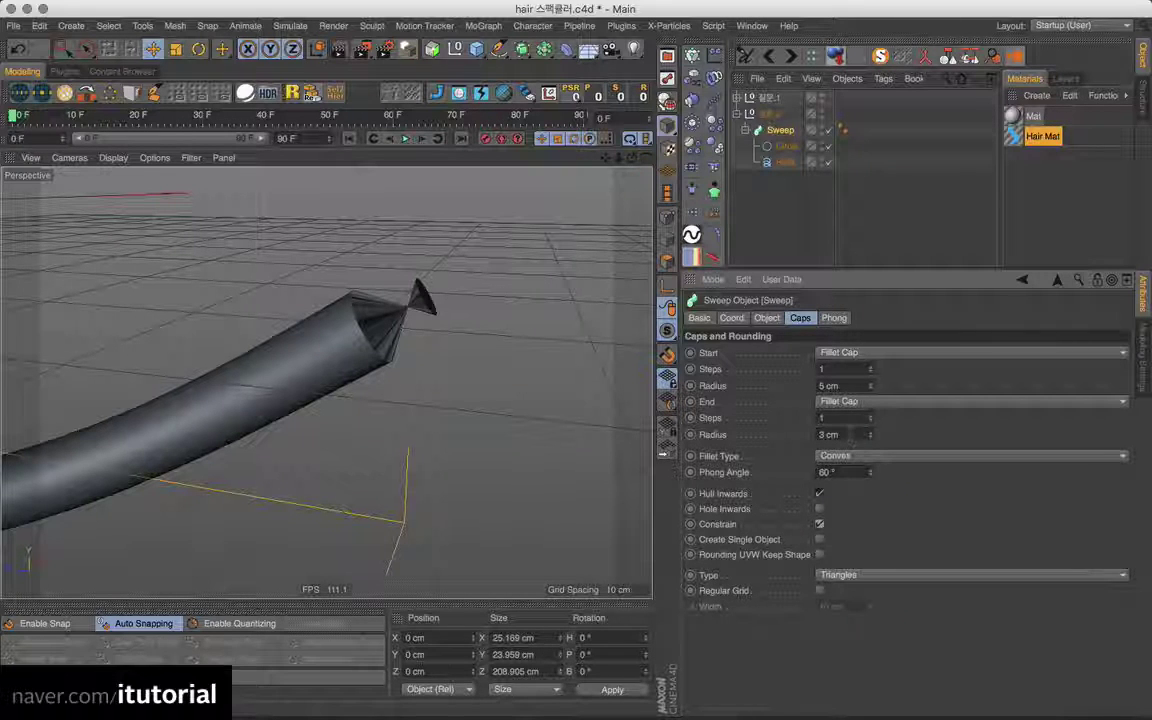
click(870, 439)
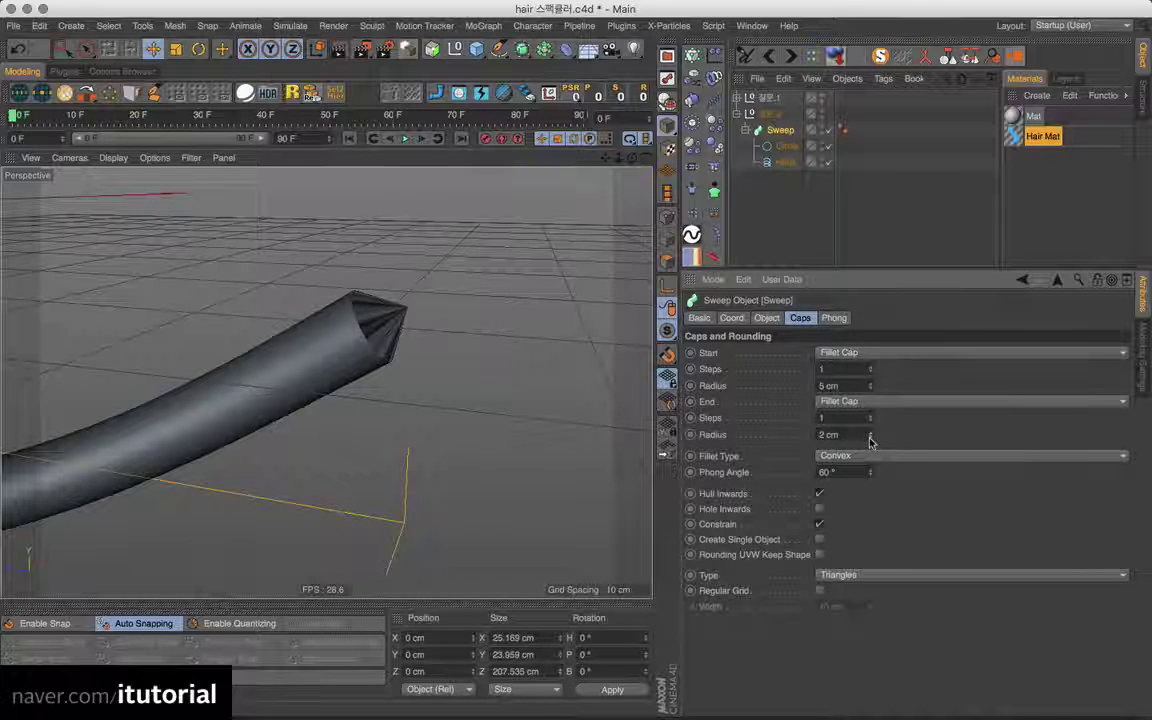
click(870, 439)
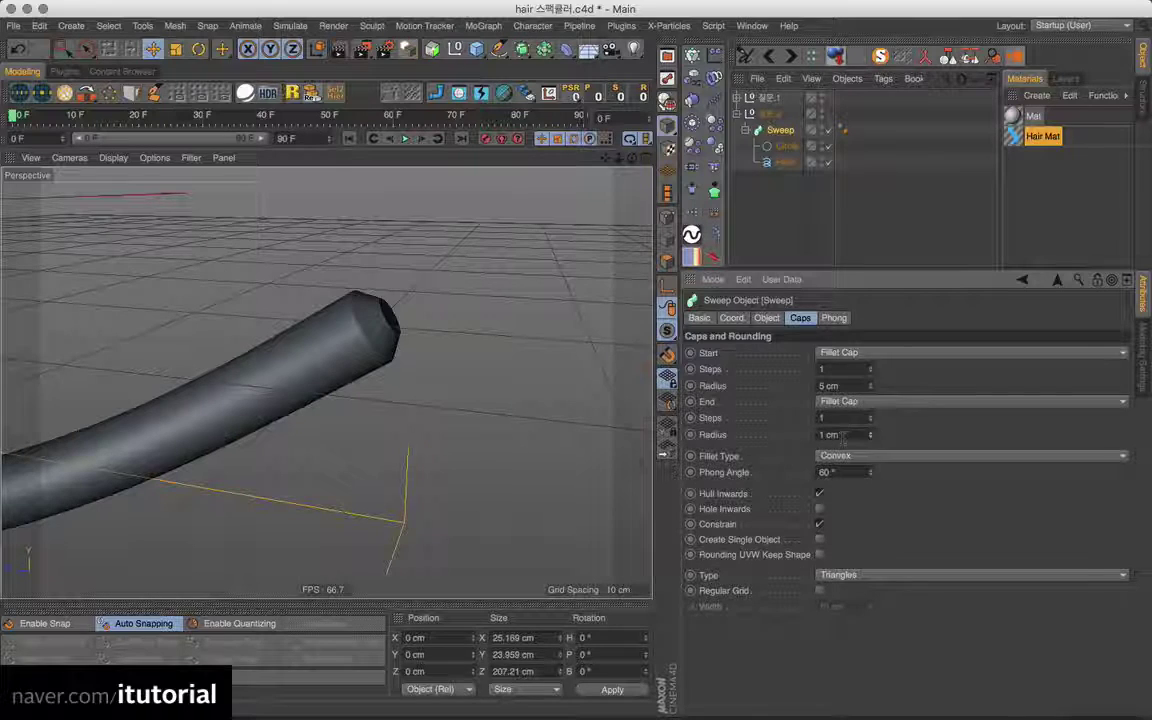
click(836, 418)
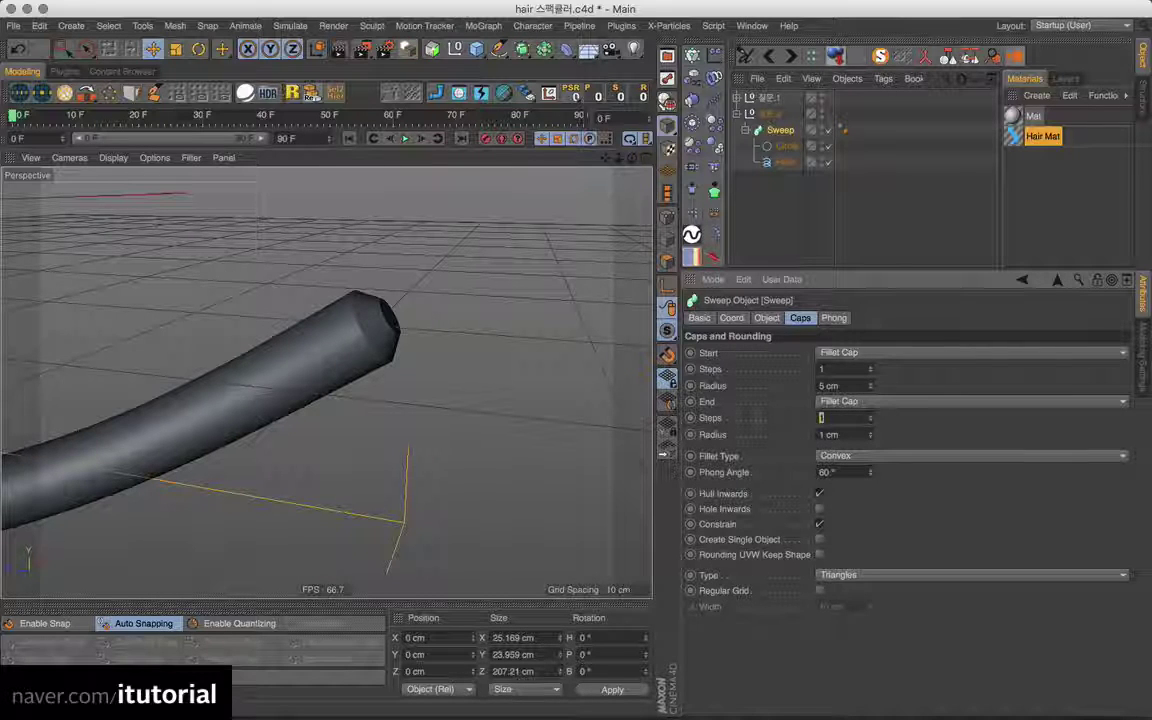
text(8)
key(Return)
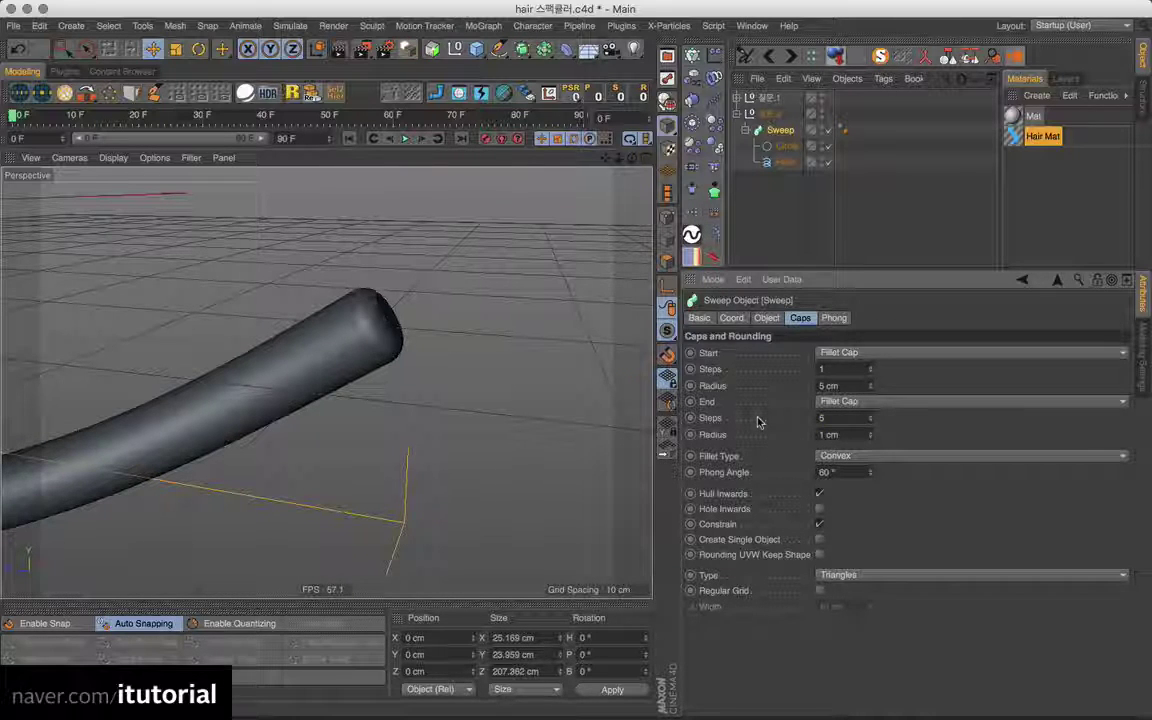
Fine-tune the end fillet radius to 1.6 cm while inspecting the rounded end.
mouse_move(419, 339)
alt+mouse_down()
mouse_move(381, 337)
mouse_move(397, 307)
alt+mouse_up()
scroll(398, 307, up, 3)
scroll(398, 306, up, 3)
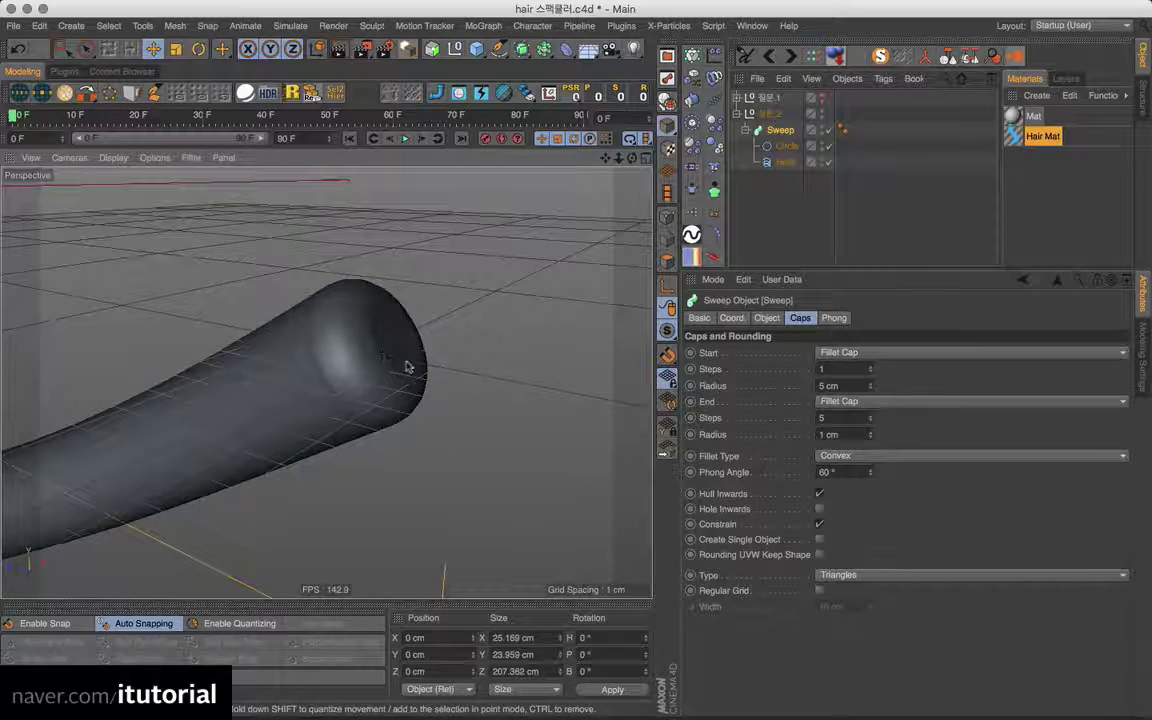
scroll(406, 350, up, 3)
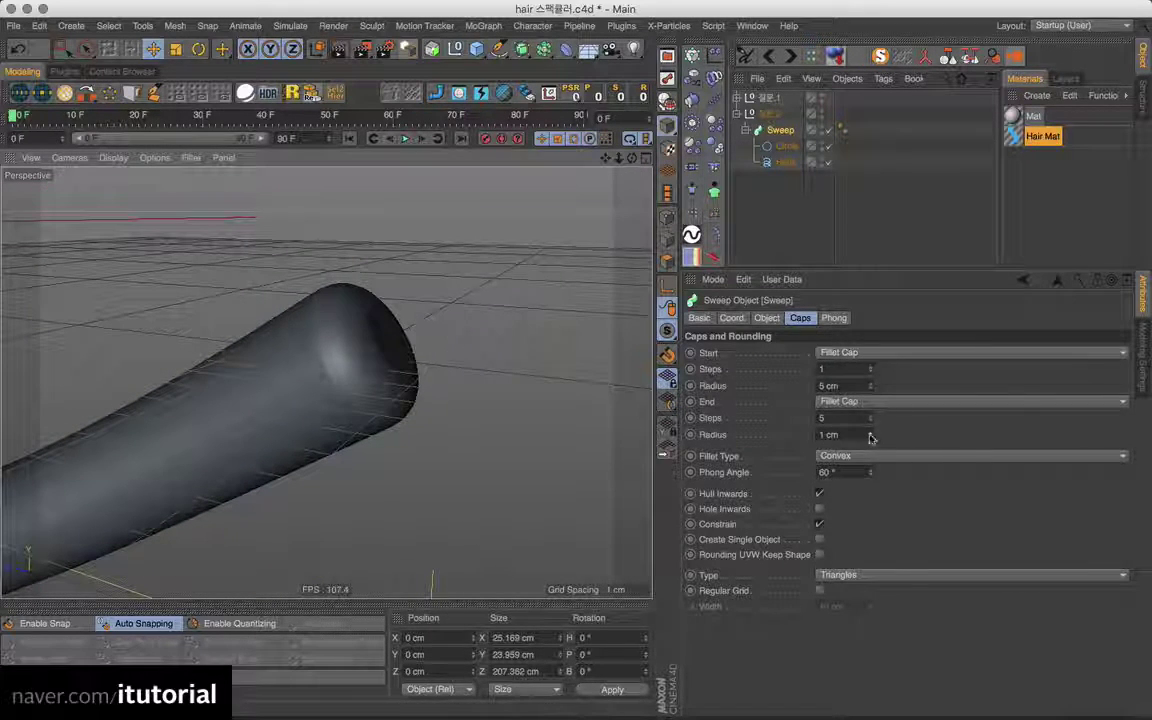
drag(870, 437, 869, 434)
mouse_move(419, 381)
alt+mouse_down()
mouse_move(320, 397)
mouse_move(327, 381)
mouse_move(398, 360)
mouse_move(406, 370)
mouse_move(395, 377)
alt+mouse_up()
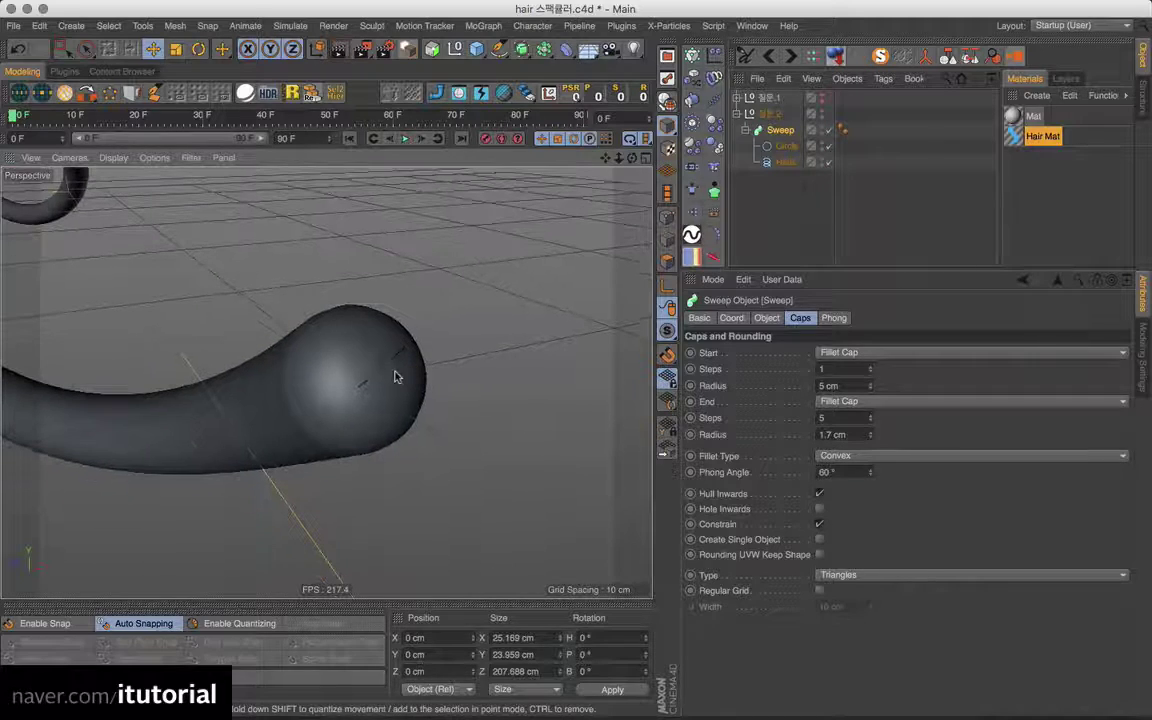
click(870, 438)
mouse_move(414, 407)
alt+mouse_down()
mouse_move(519, 382)
mouse_move(483, 386)
alt+mouse_up()
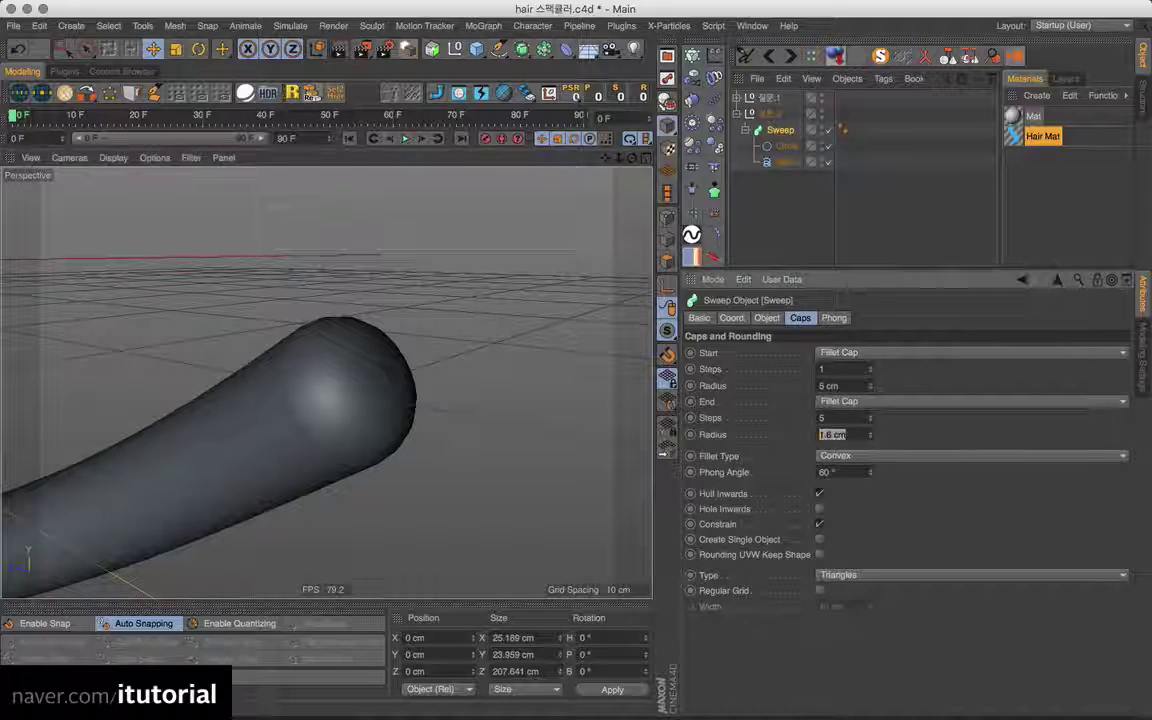
Copy the 1.6 cm radius into Start Radius and set Start Steps to 5.
double_click(833, 434)
key(super+c)
double_click(835, 385)
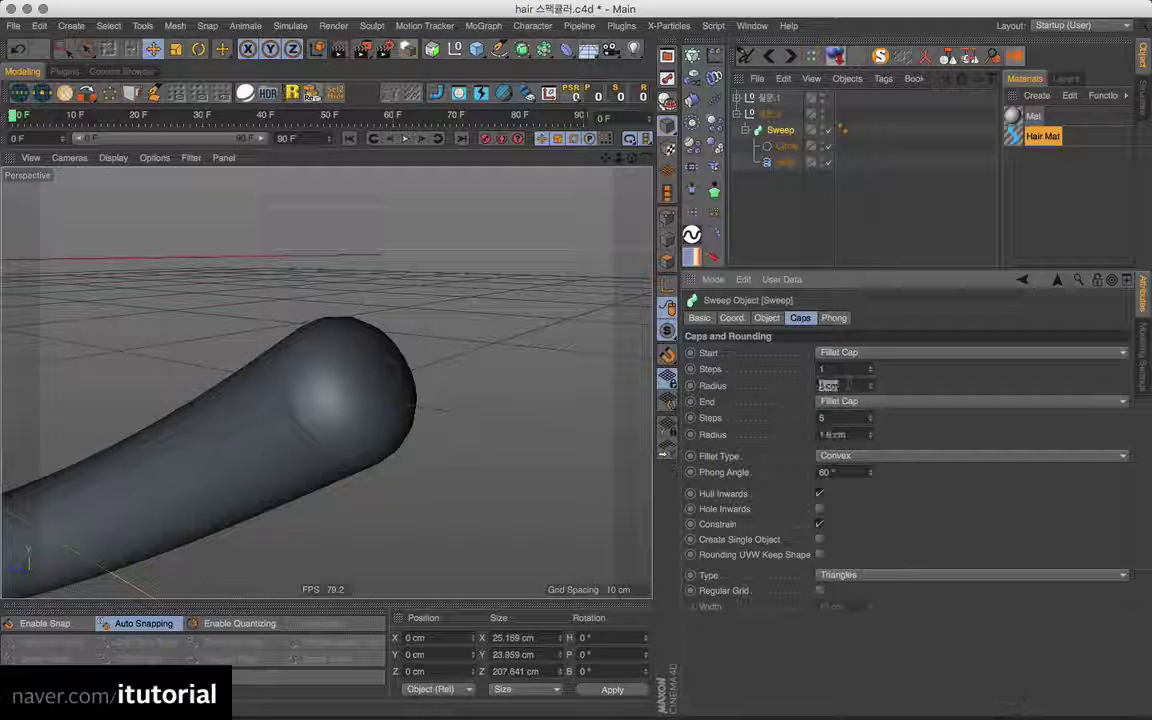
key(super+v)
key(shift+Tab)
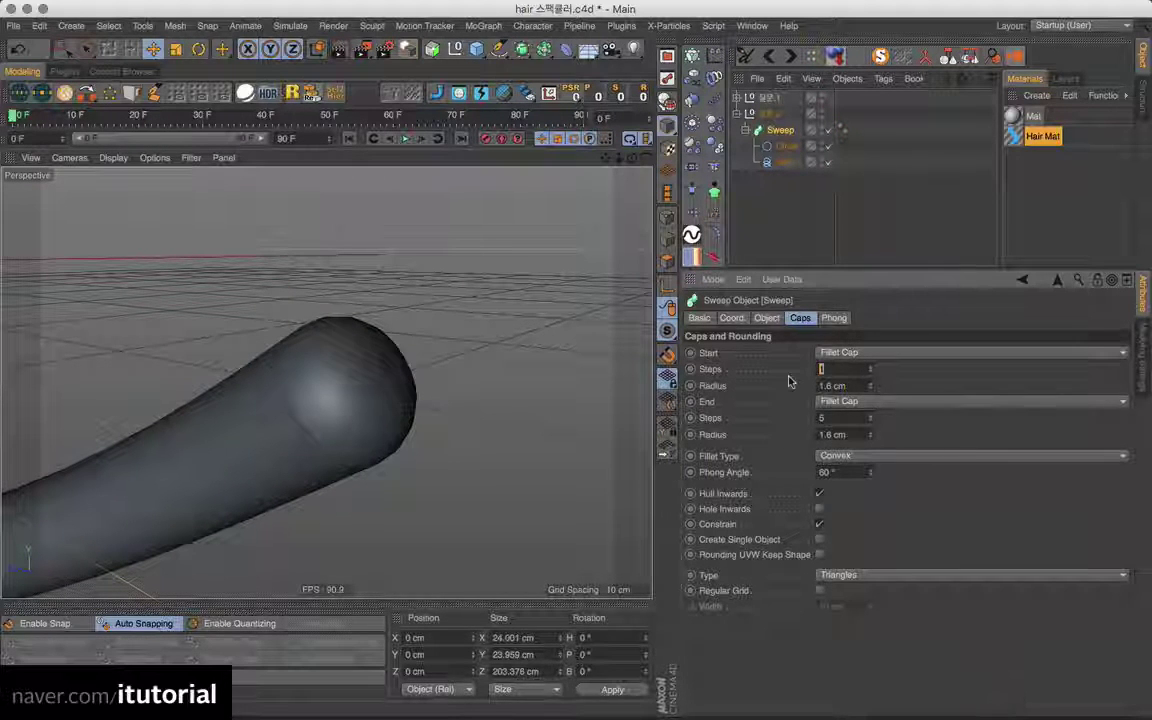
text(5)
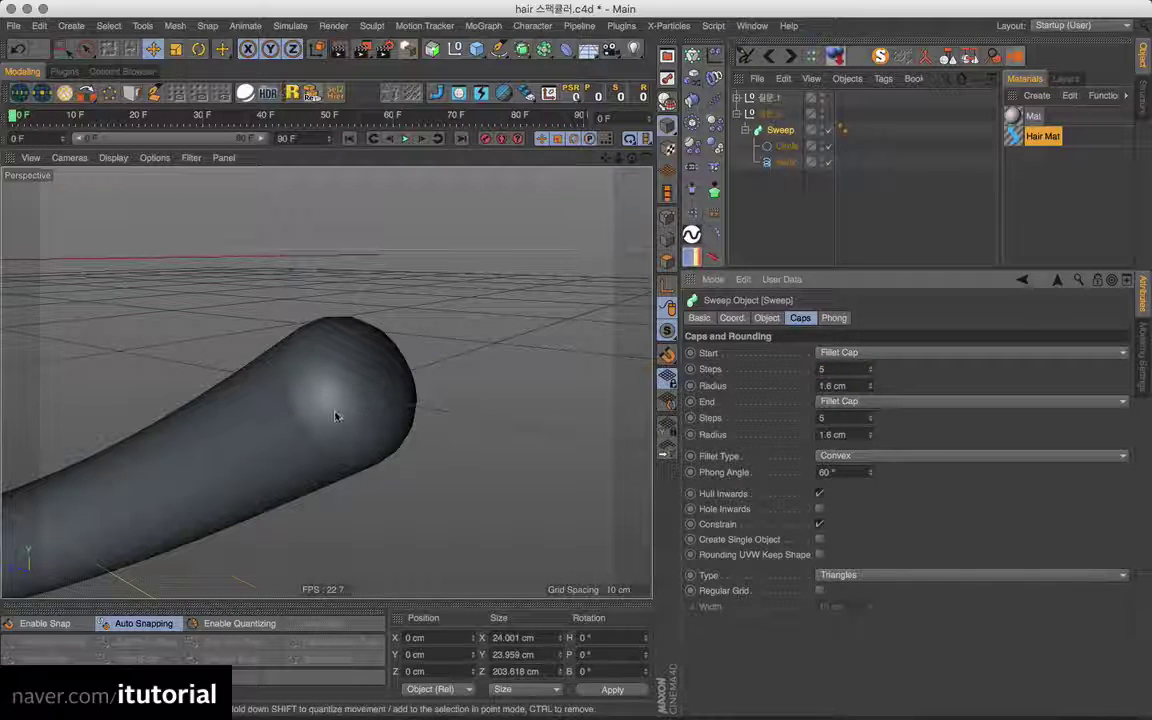
mouse_move(334, 416)
alt+mouse_down()
mouse_move(373, 408)
mouse_move(368, 391)
mouse_move(424, 362)
mouse_move(411, 368)
mouse_move(418, 321)
alt+mouse_up()
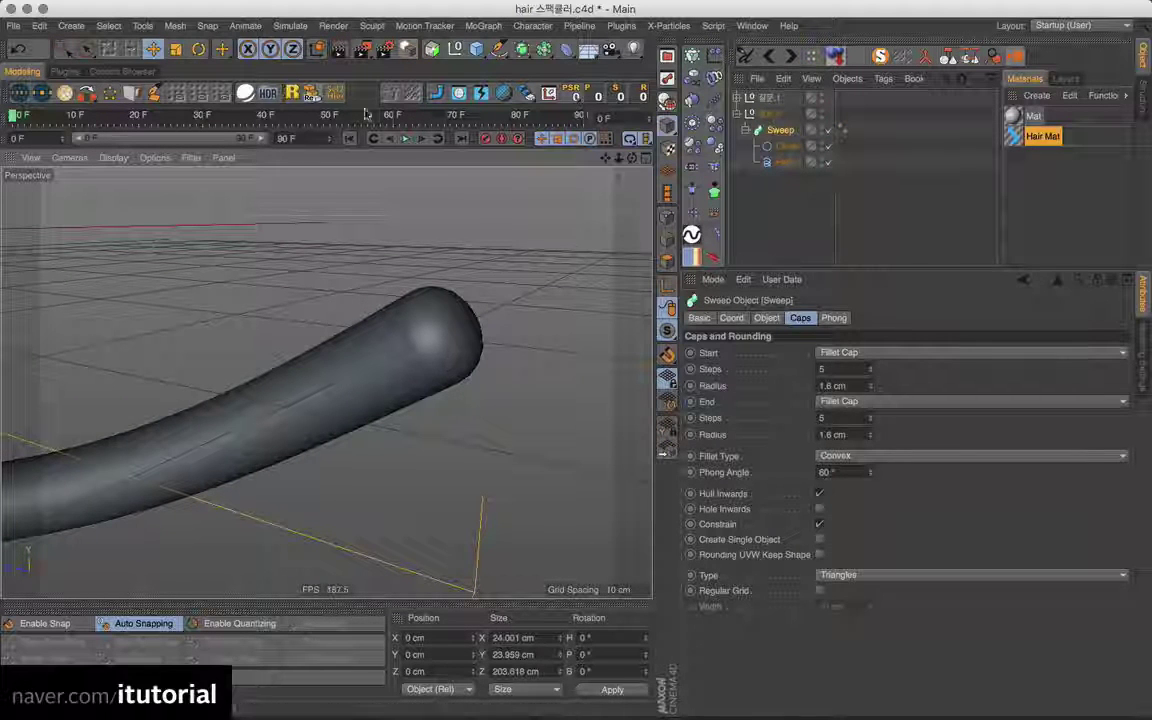
click(341, 50)
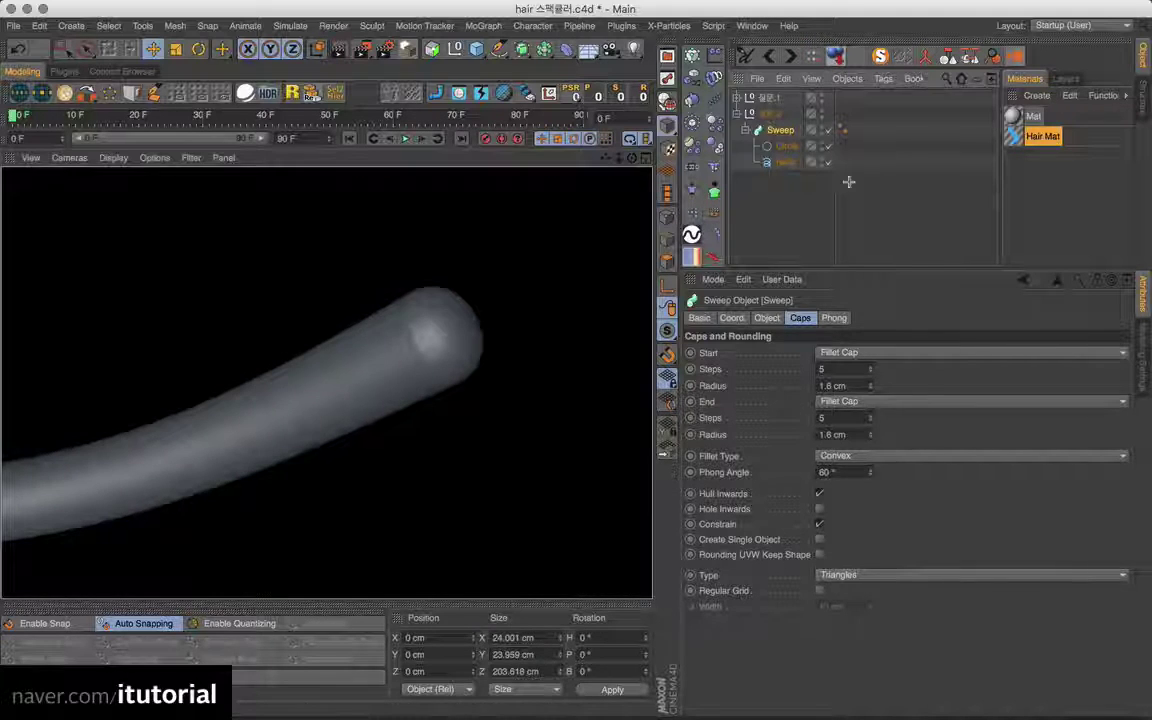
click(843, 134)
click(843, 131)
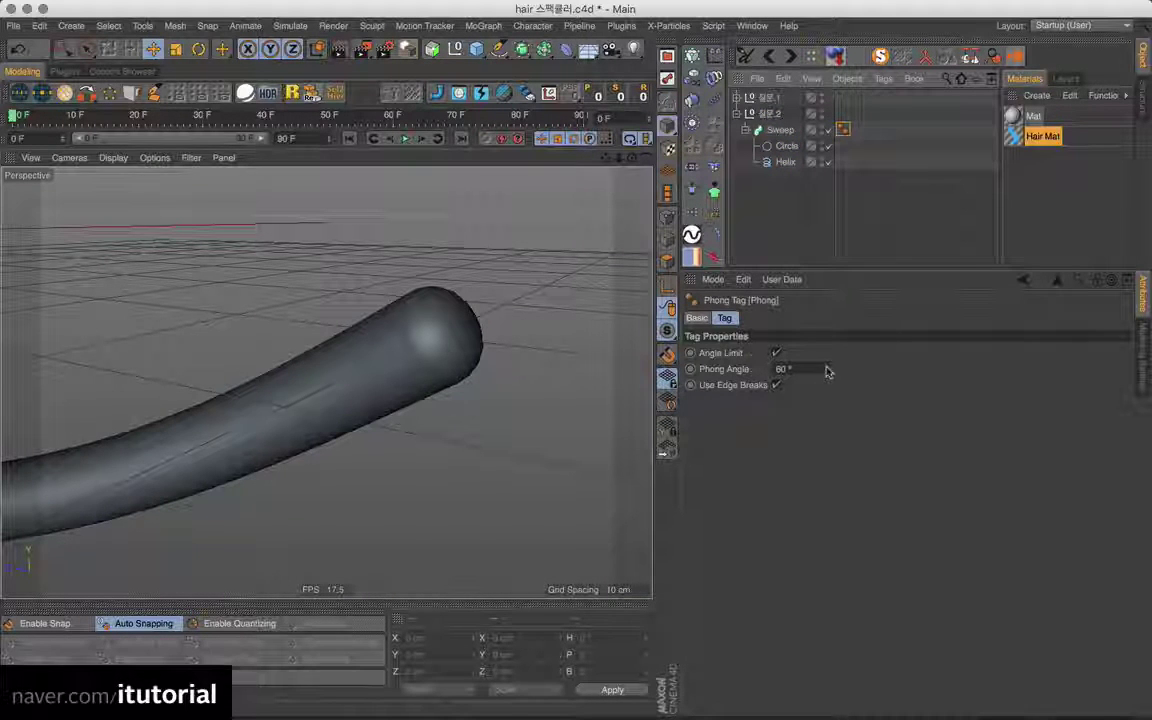
drag(827, 372, 870, 372)
key(super+z)
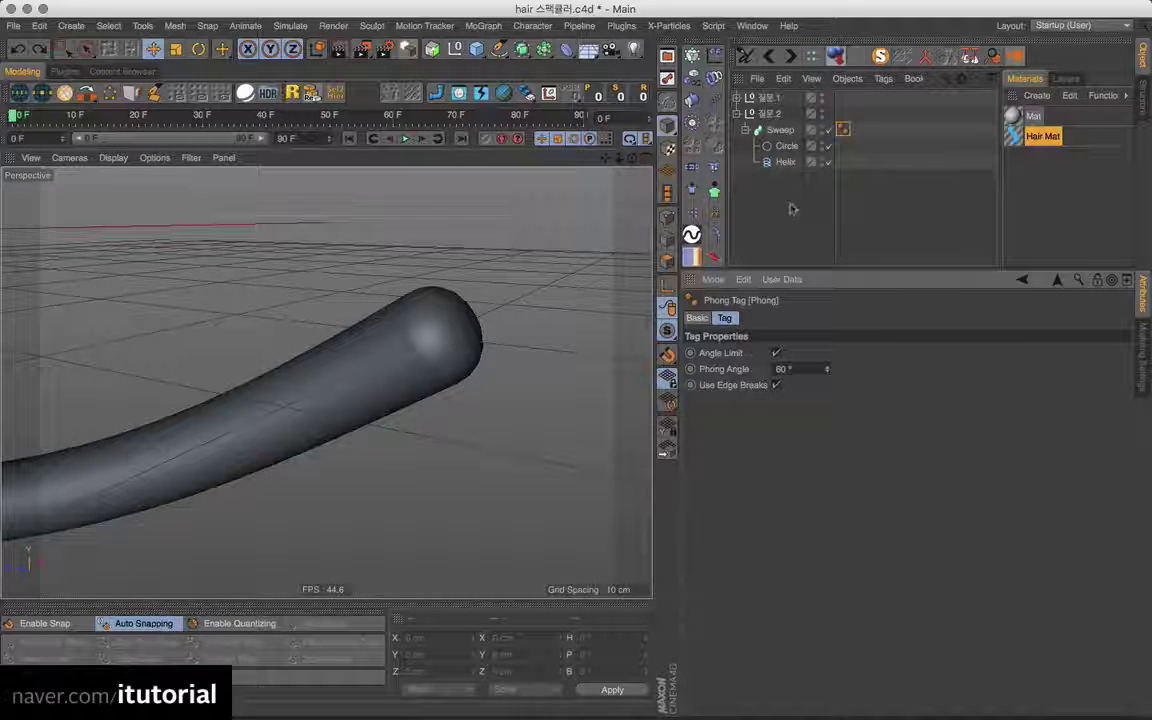
click(778, 131)
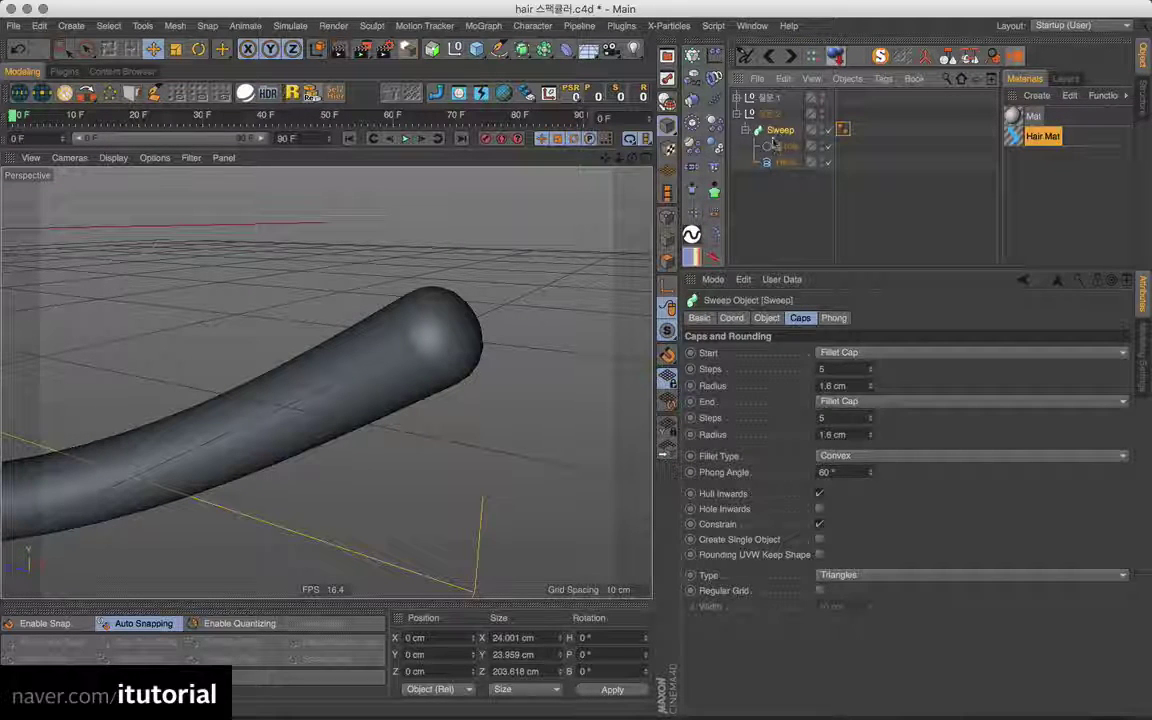
Wrap the Sweep in a Connect object and render the curved tube from two angles.
drag(541, 55, 714, 103)
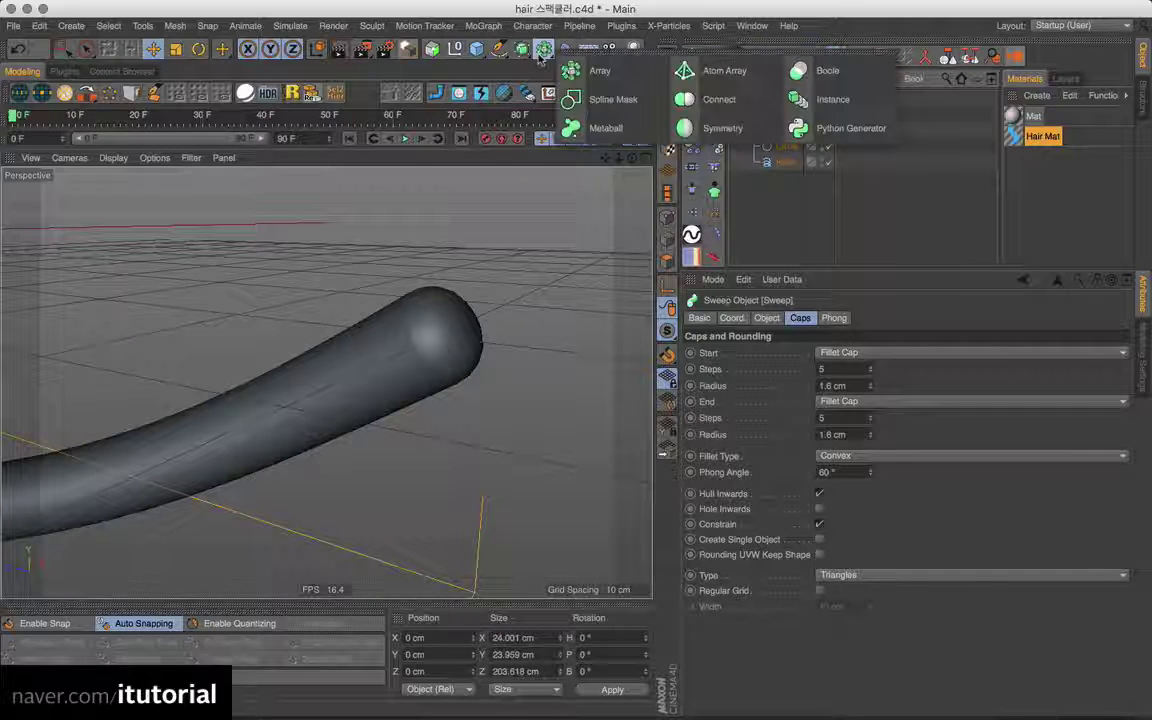
alt+click(714, 100)
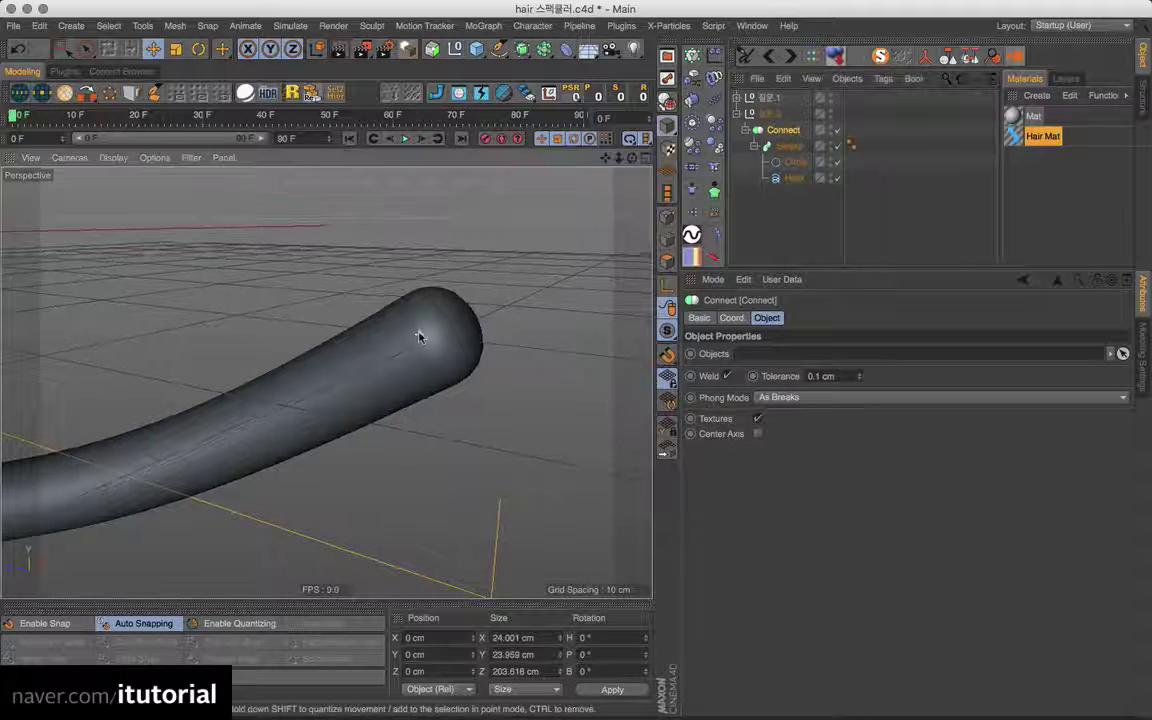
mouse_move(420, 334)
alt+mouse_down()
mouse_move(507, 287)
mouse_move(403, 311)
mouse_move(424, 329)
mouse_move(380, 320)
alt+mouse_up()
click(340, 49)
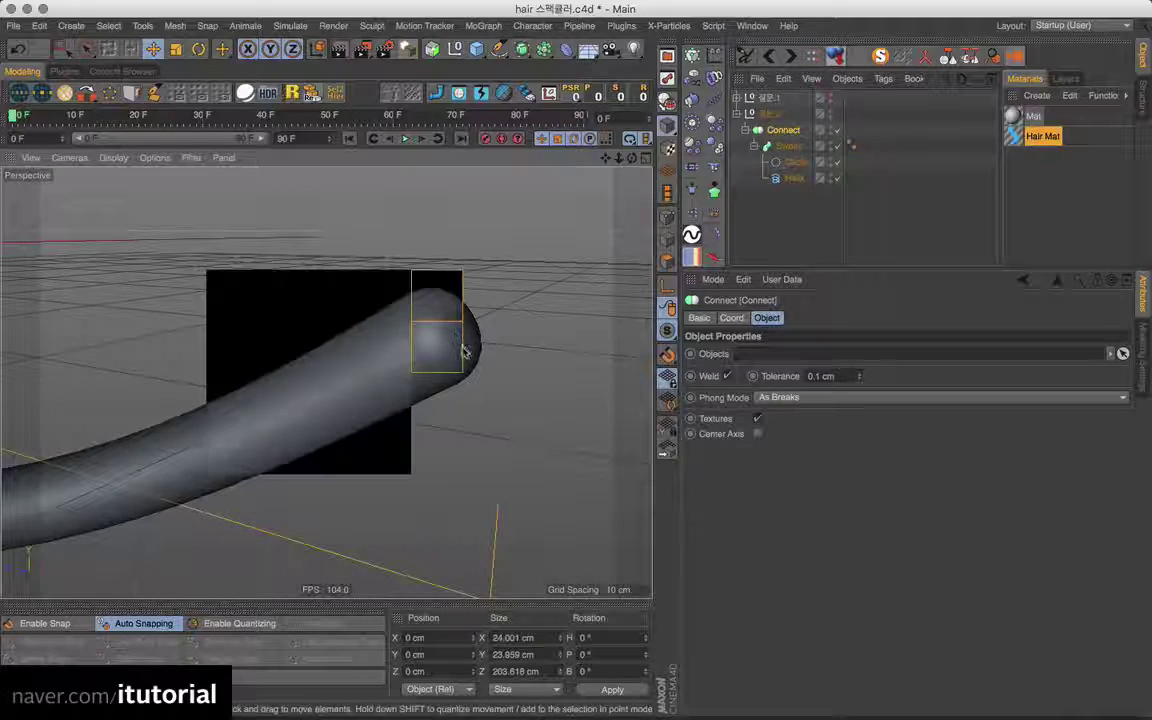
mouse_move(440, 334)
alt+mouse_down()
mouse_move(432, 352)
mouse_move(453, 342)
mouse_move(427, 329)
alt+mouse_up()
click(340, 49)
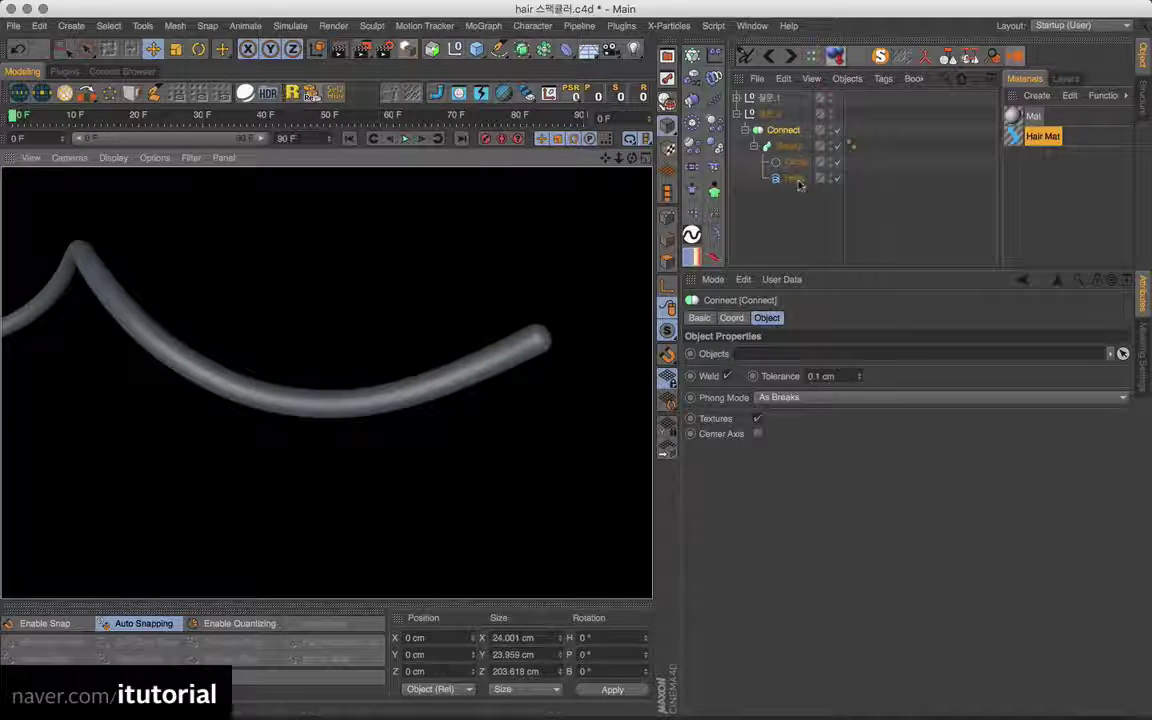
Move the Helix out of the Sweep to the top level and collapse the null group.
click(789, 146)
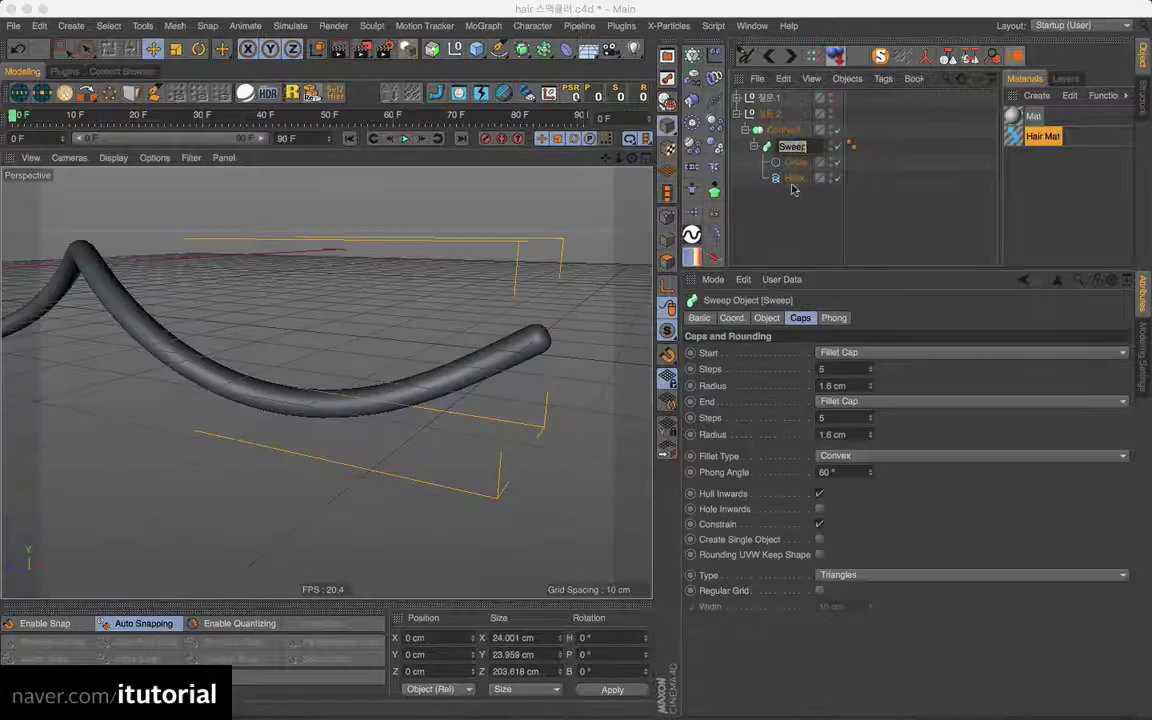
click(791, 192)
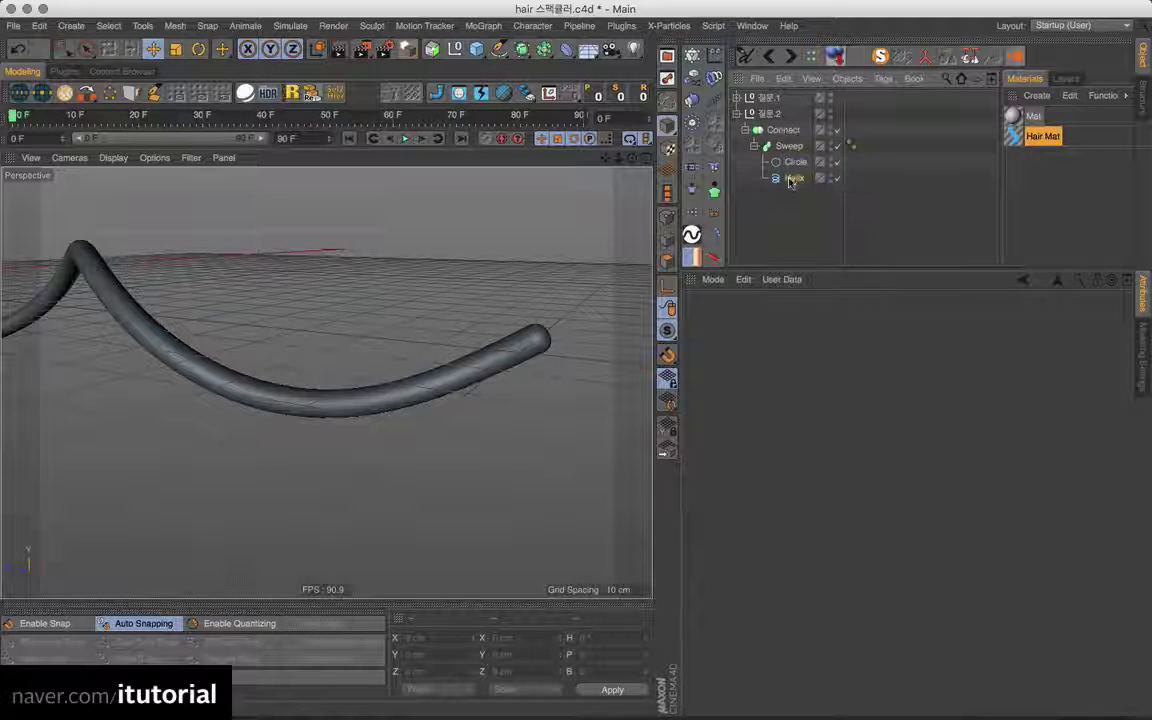
drag(785, 178, 763, 222)
click(785, 114)
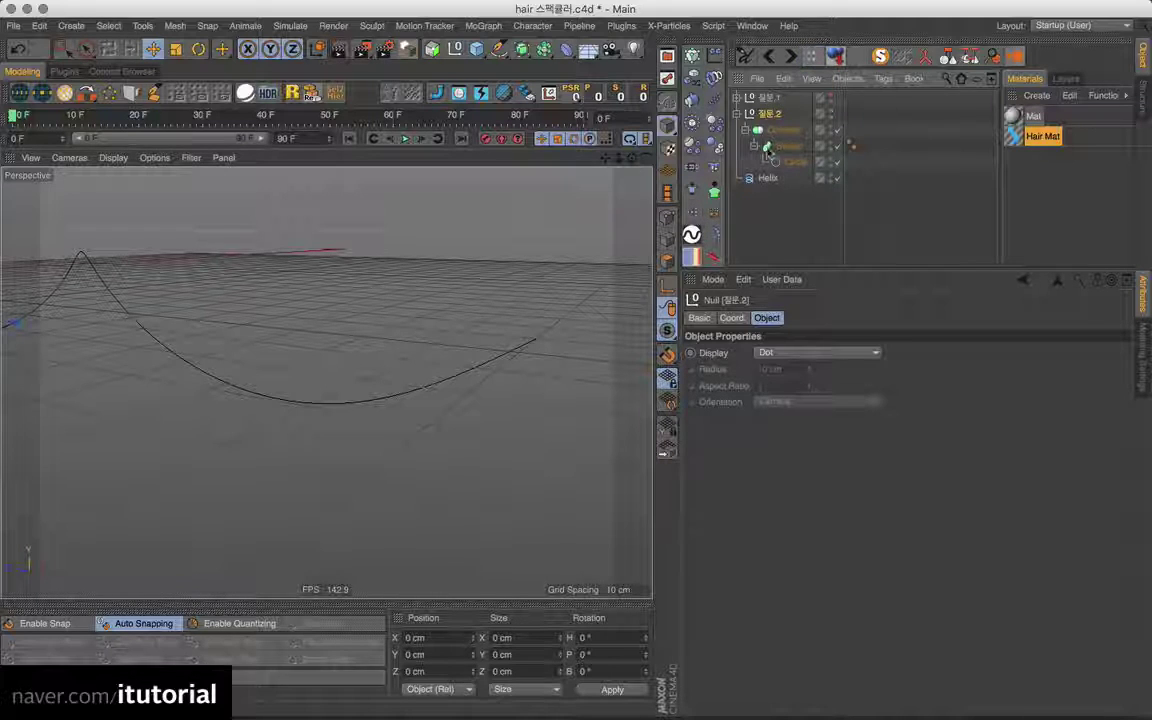
click(737, 114)
Add a new Capsule primitive to the scene beside the helix.
click(768, 130)
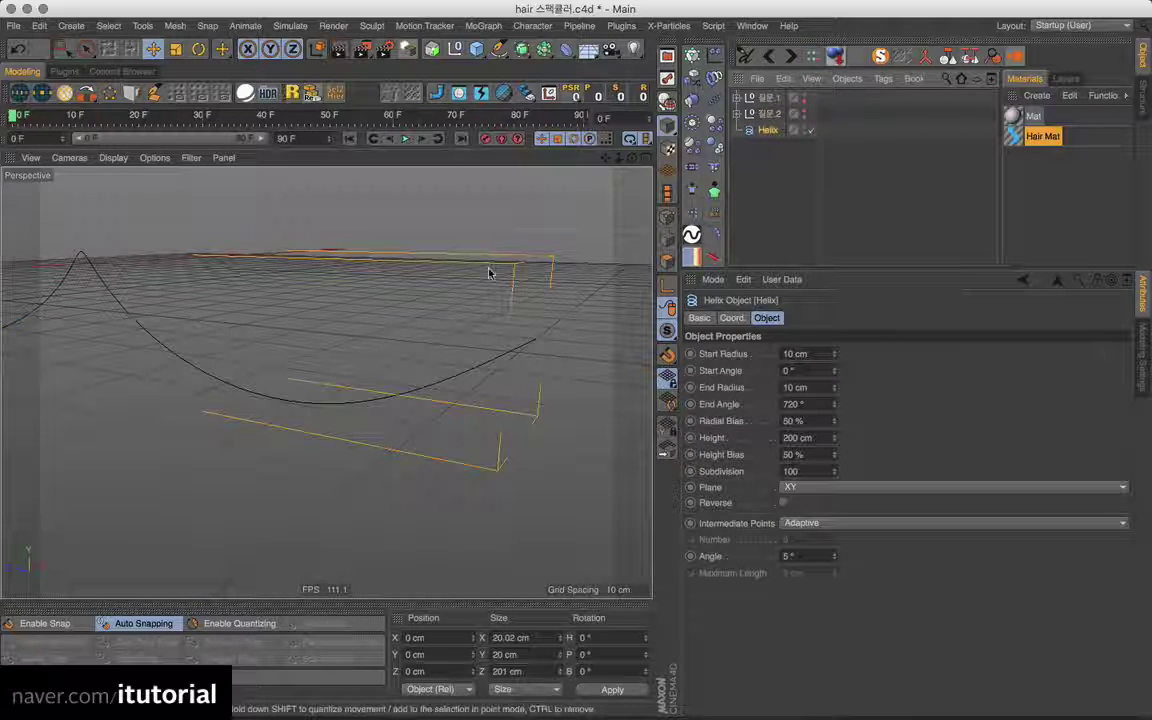
alt+drag(465, 308, 436, 320)
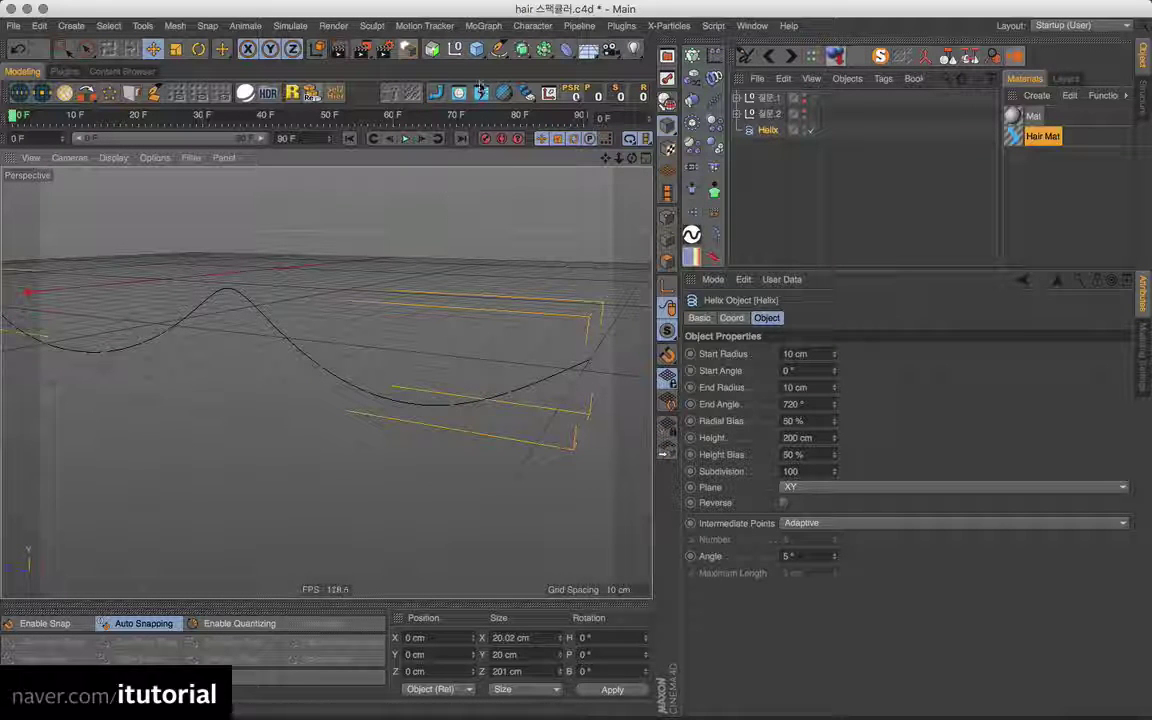
click(478, 52)
click(625, 129)
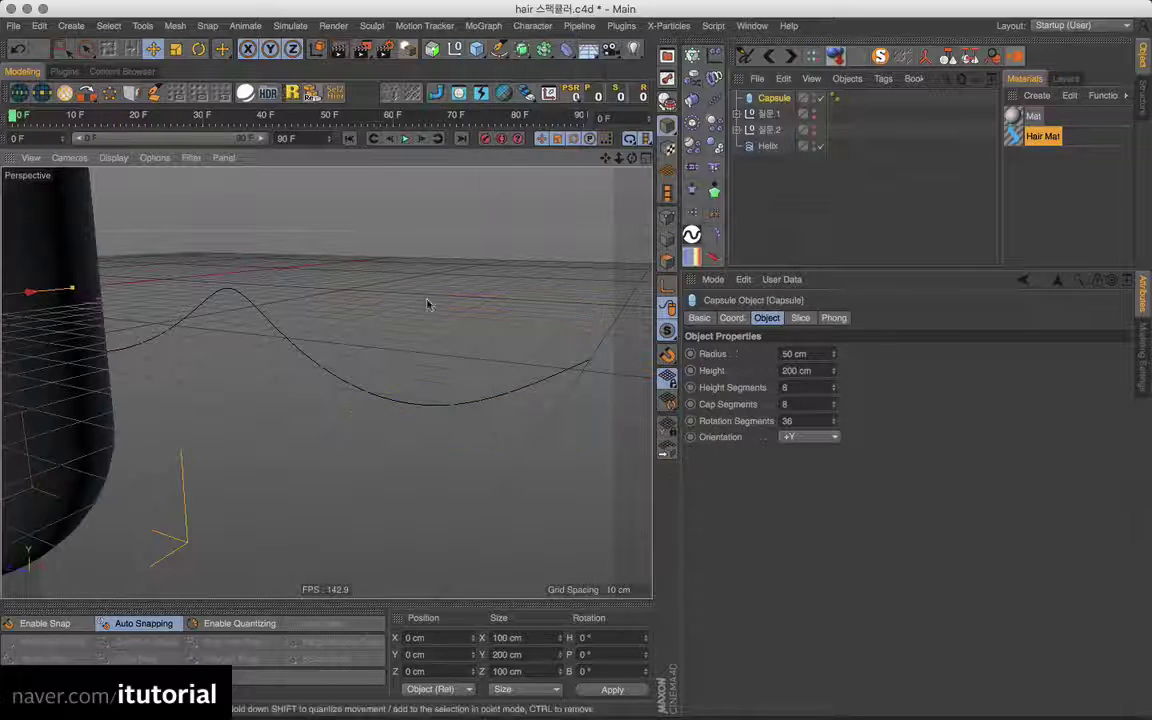
Scale the capsule down to a thin rod with a 2.92 cm radius.
click(175, 49)
drag(267, 291, 115, 338)
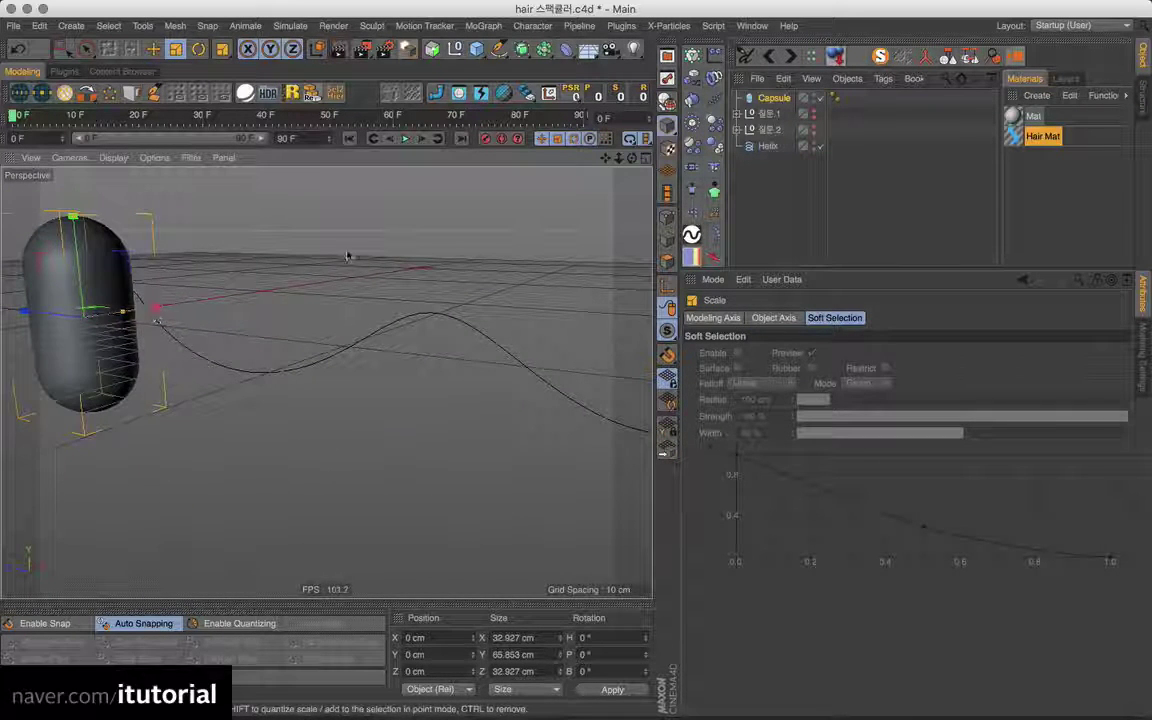
drag(346, 252, 152, 411)
drag(257, 265, 68, 421)
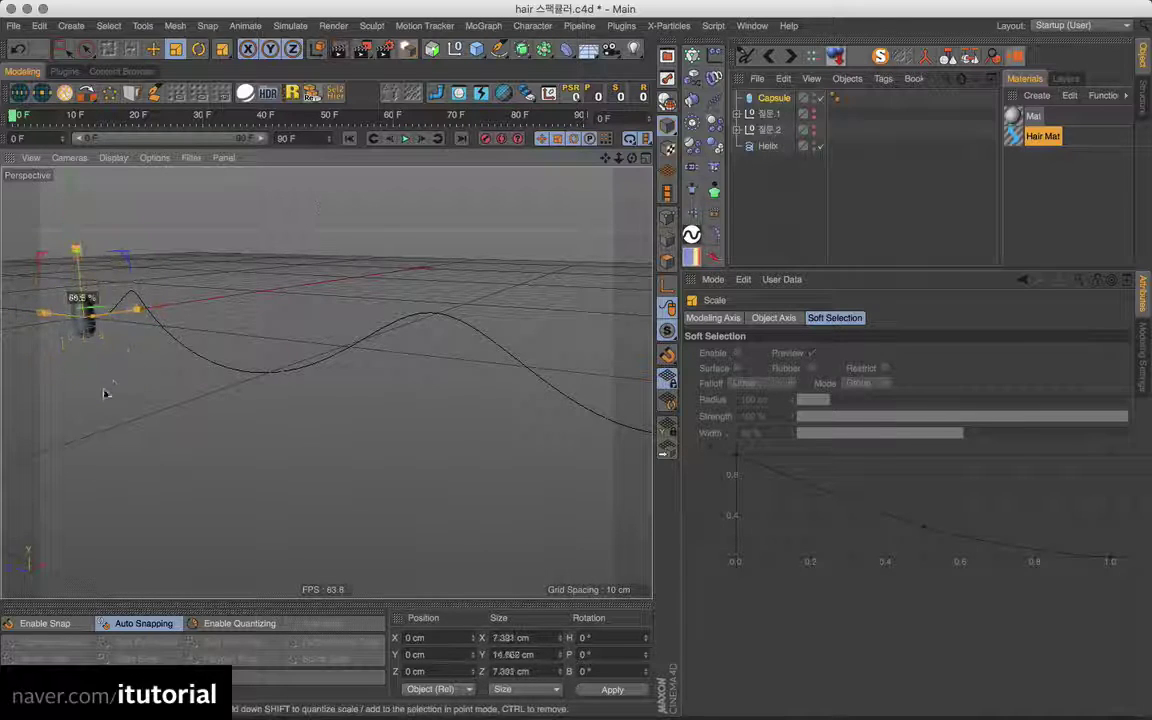
Set the capsule height to 73.682 cm and frame it beside the helix.
click(773, 97)
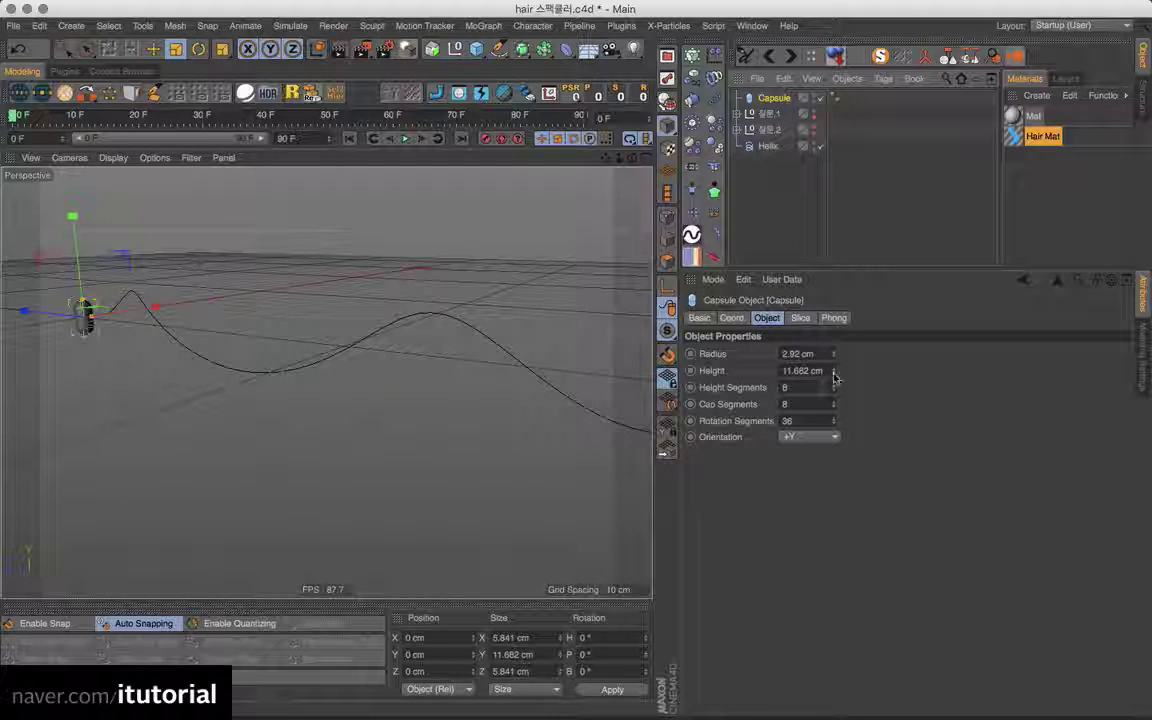
drag(835, 377, 685, 344)
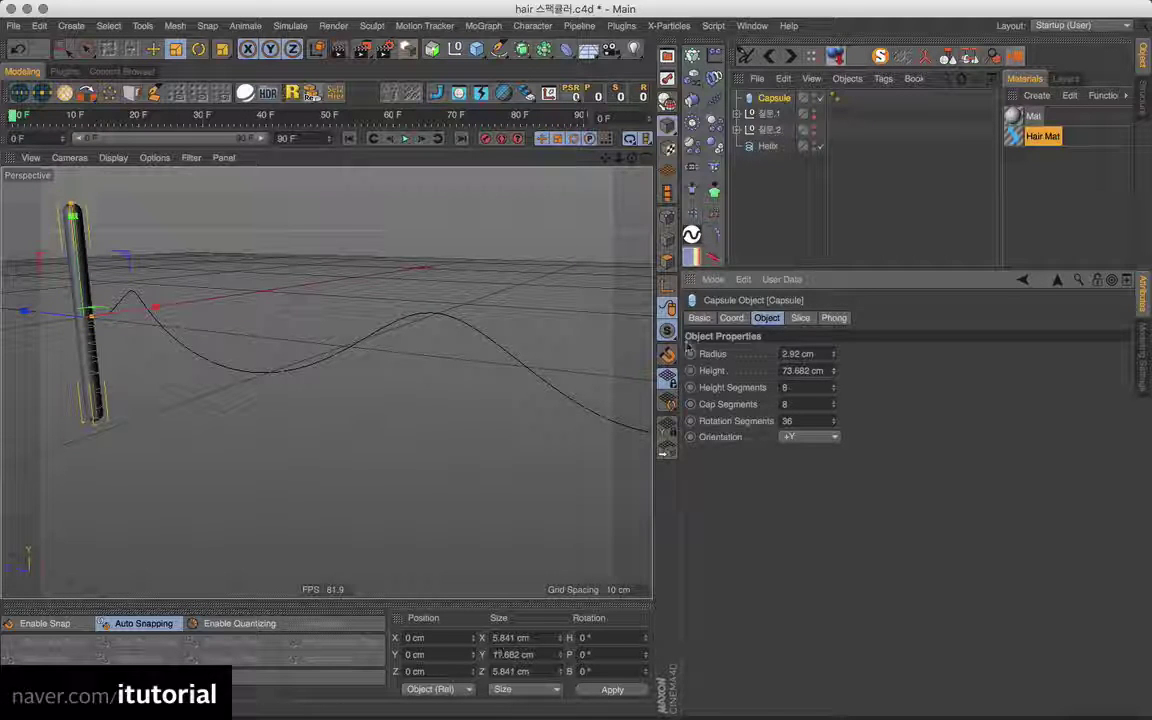
key(o)
scroll(243, 303, up, 5)
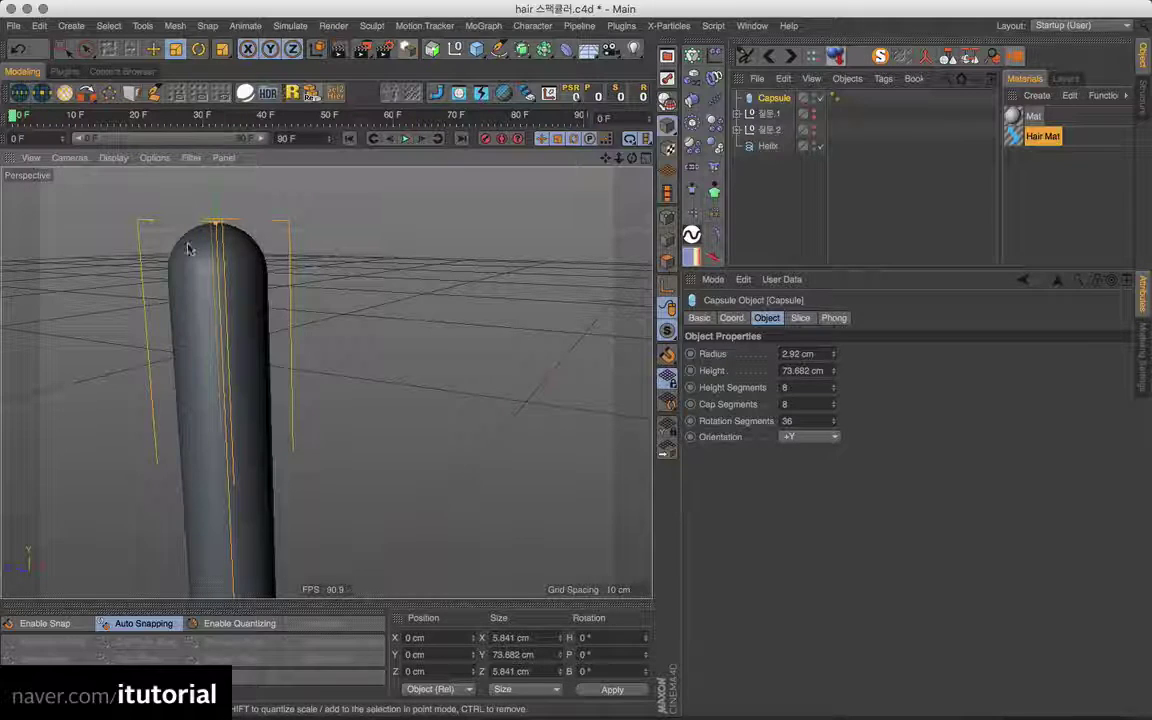
scroll(324, 323, down, 5)
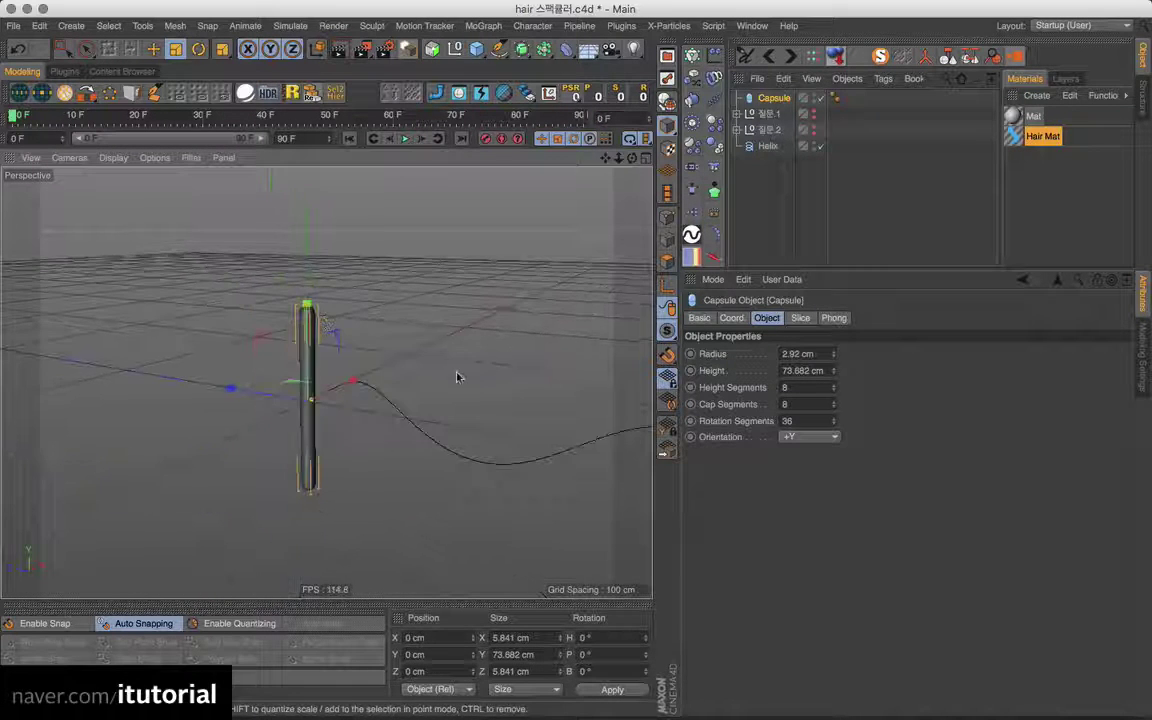
alt+drag(324, 321, 341, 340)
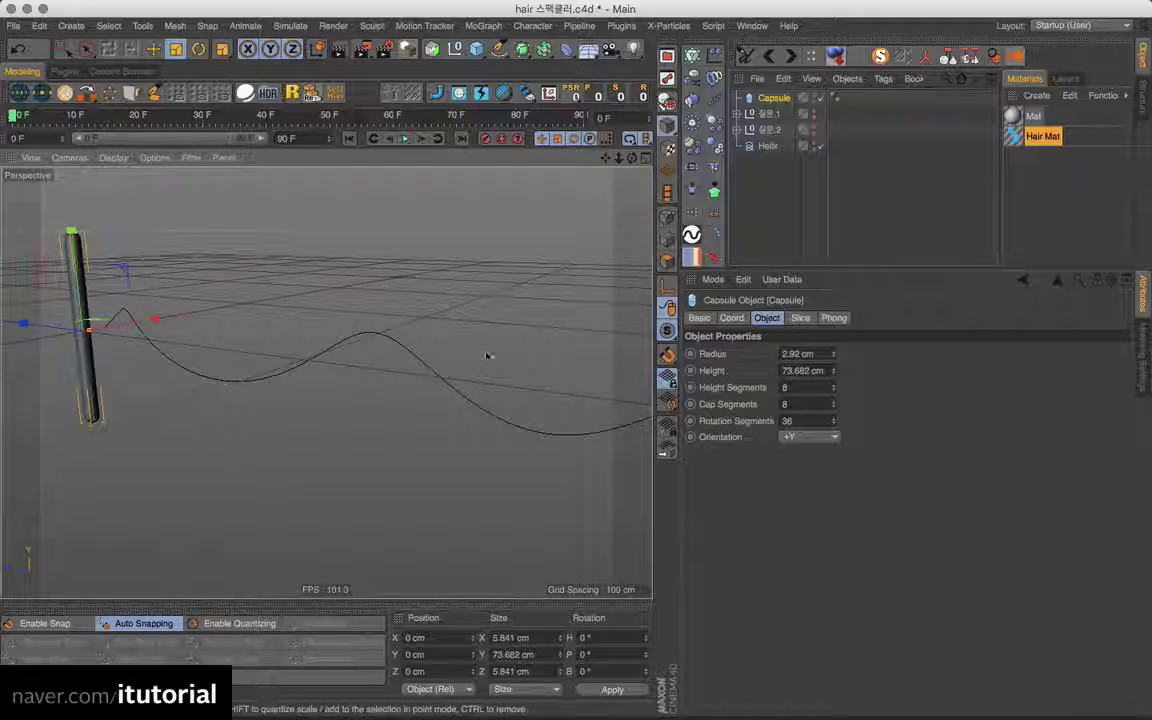
mouse_move(487, 356)
alt+mouse_down()
mouse_move(445, 337)
mouse_move(418, 350)
alt+mouse_up()
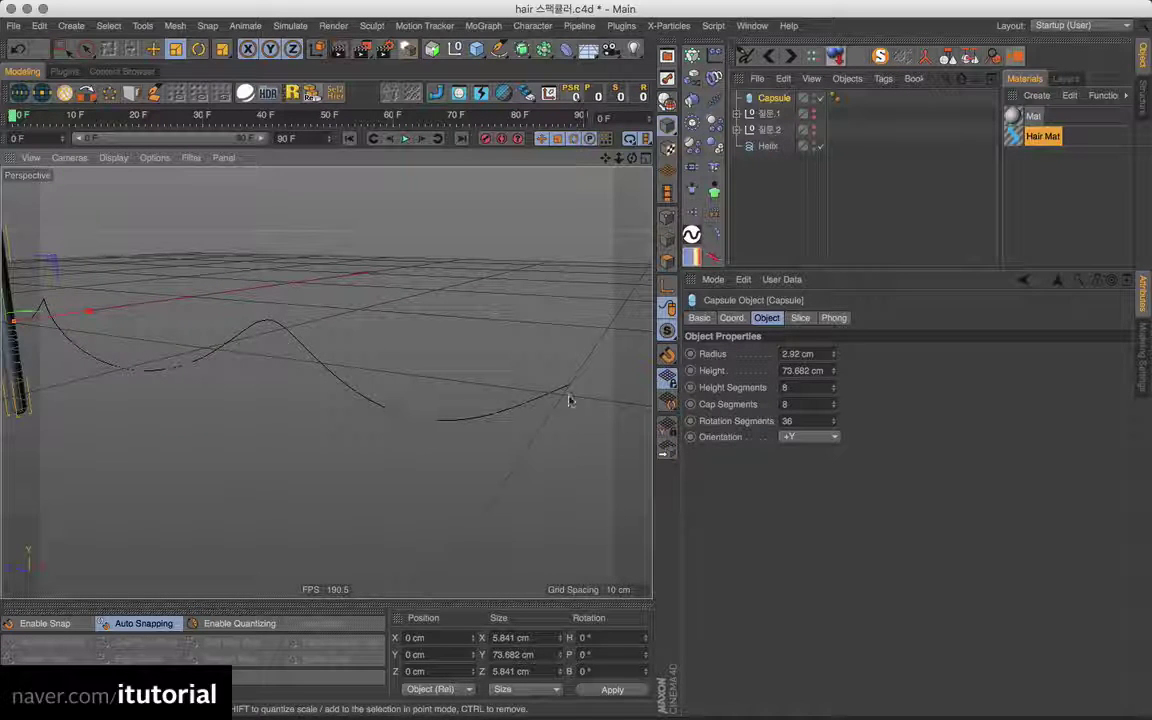
Add a Spline Wrap deformer under the Capsule with Helix as its spline.
click(565, 50)
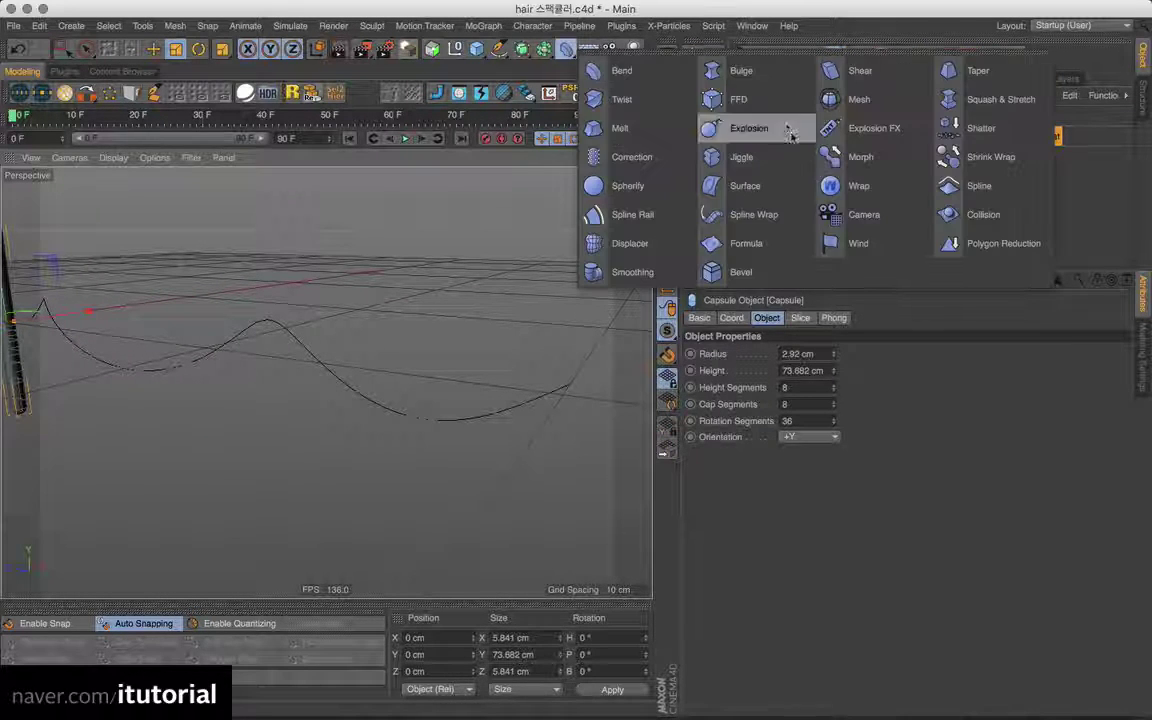
click(745, 214)
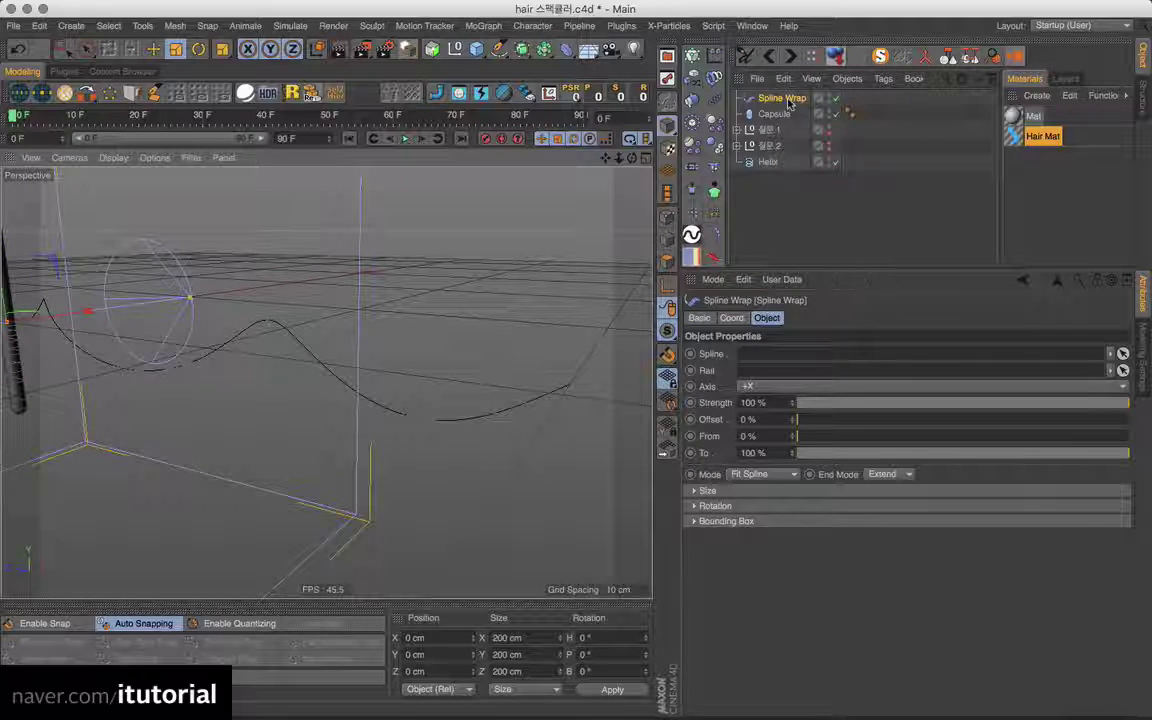
drag(789, 104, 788, 114)
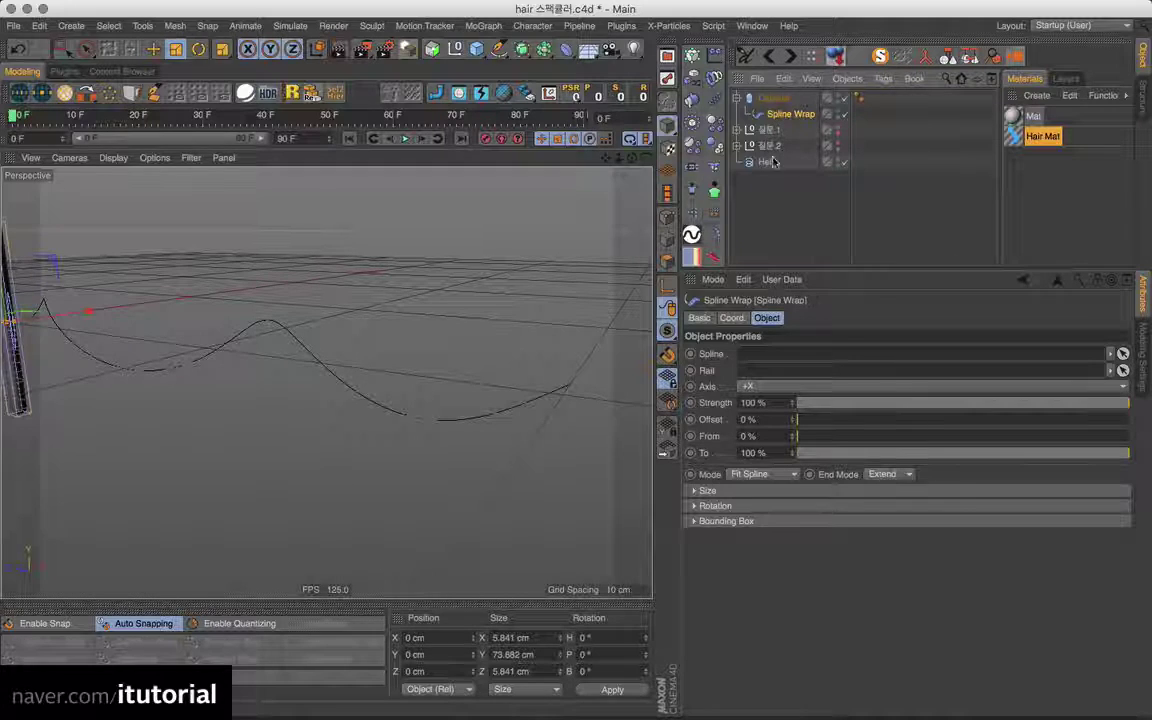
drag(765, 161, 751, 353)
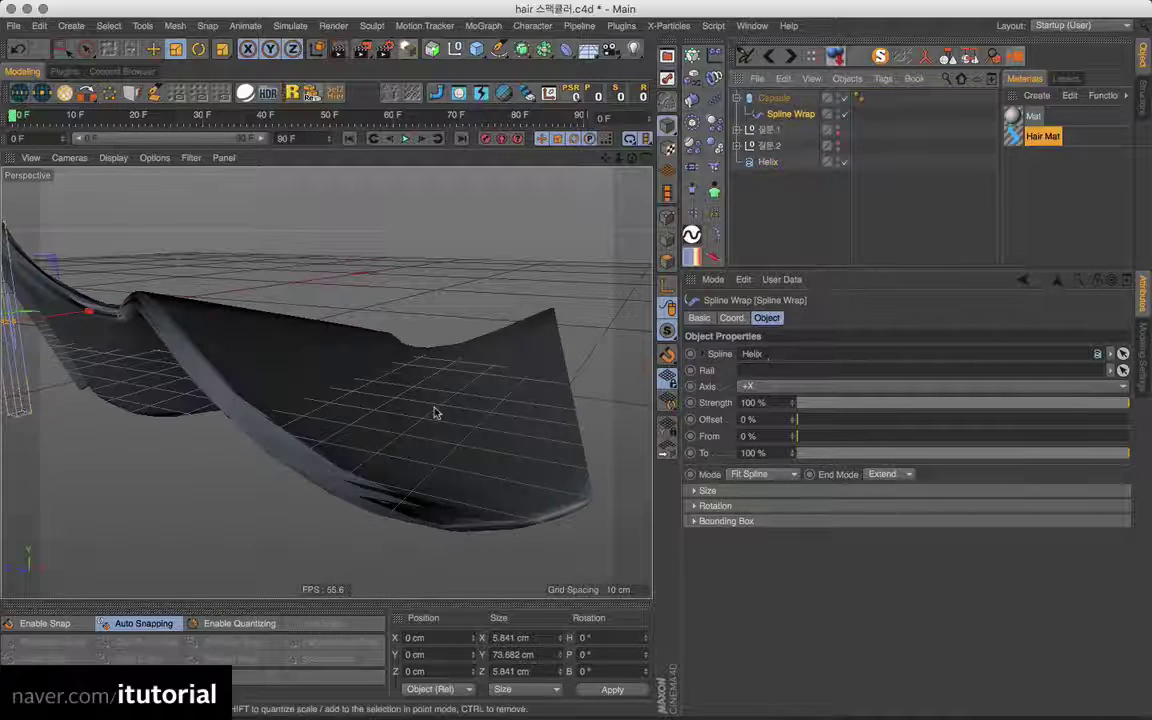
Set the Spline Wrap axis to +Y so the rod bends into a tube.
click(802, 387)
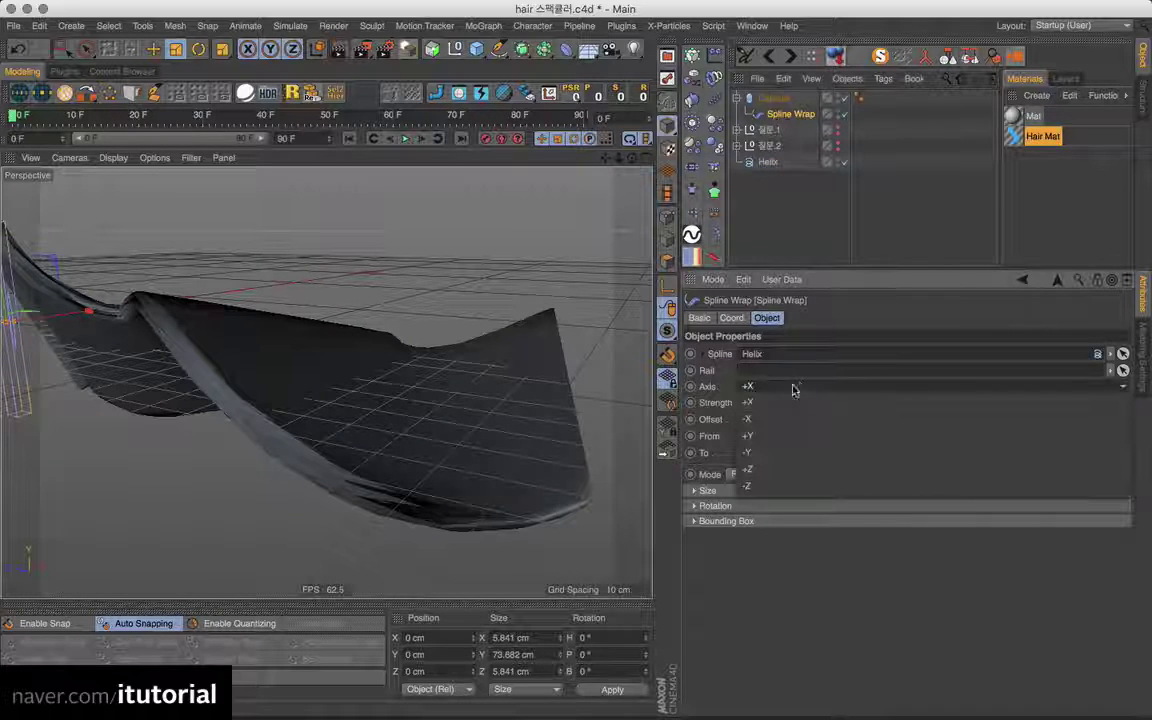
click(762, 436)
alt+drag(509, 404, 515, 404)
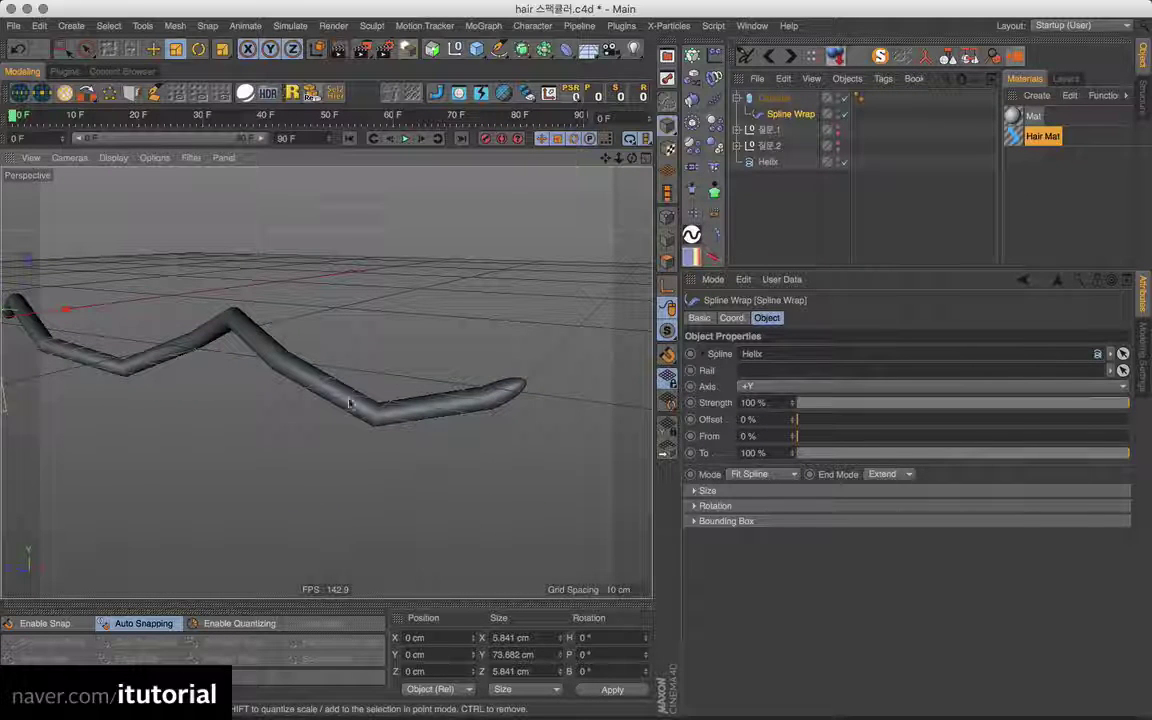
Show Gouraud Shading (Lines) and raise the capsule's height segments to 32.
click(113, 158)
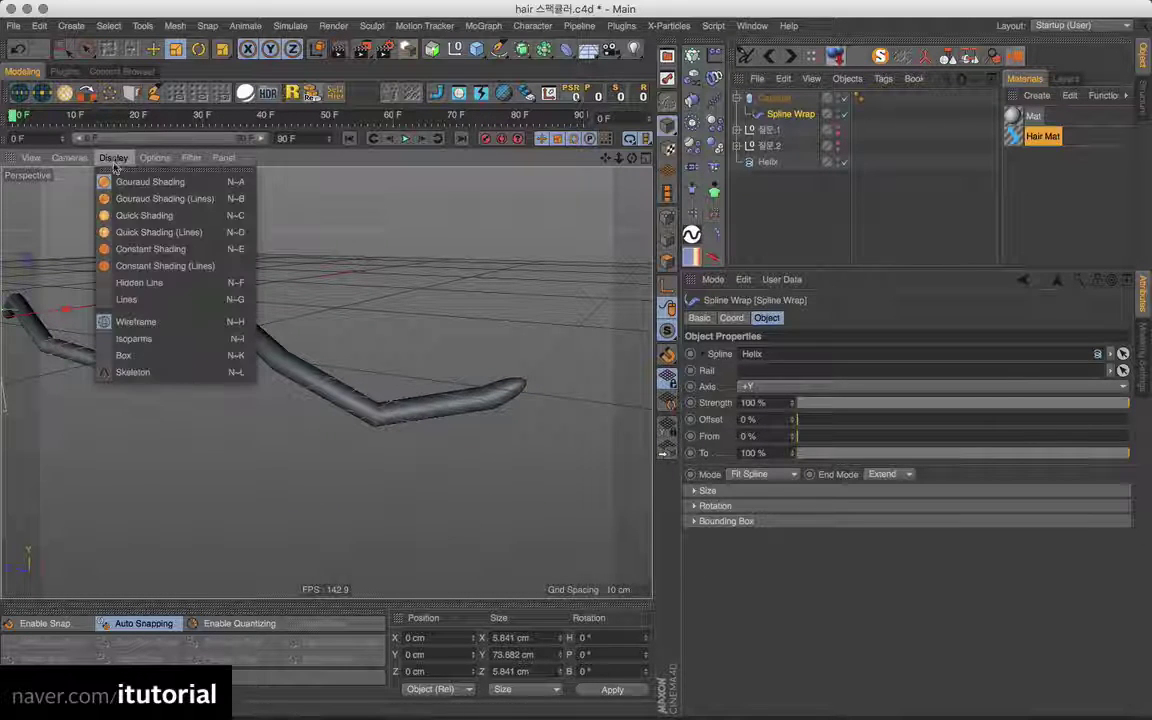
click(150, 198)
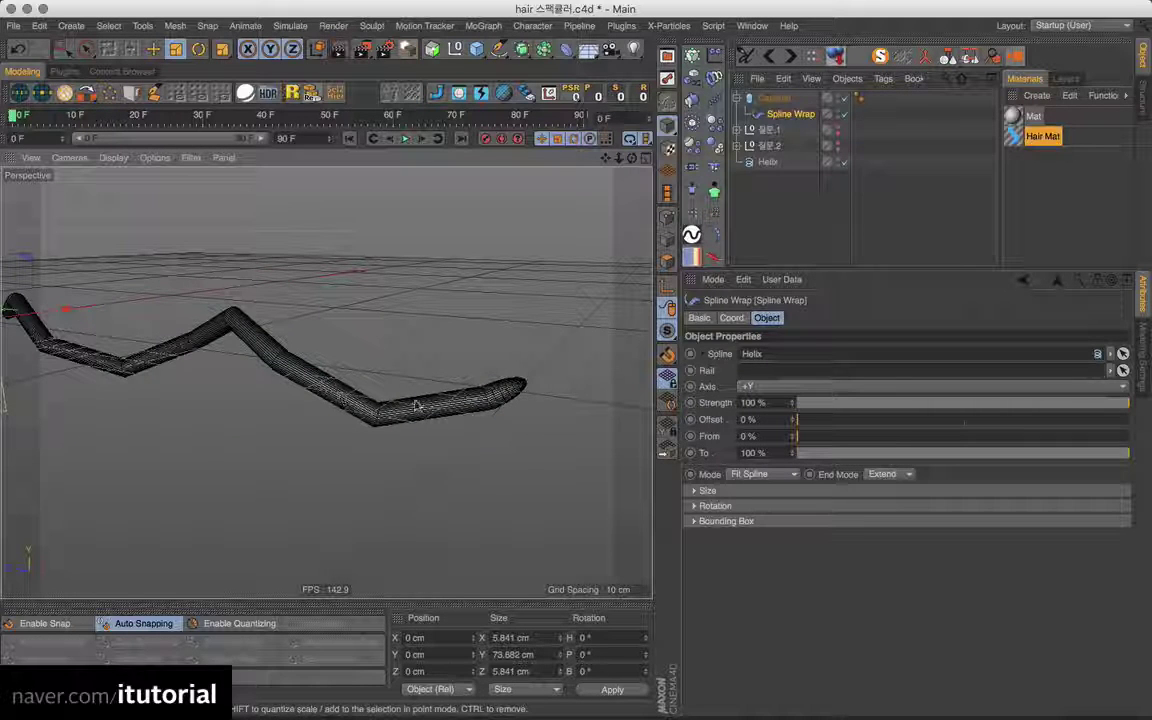
key(Up)
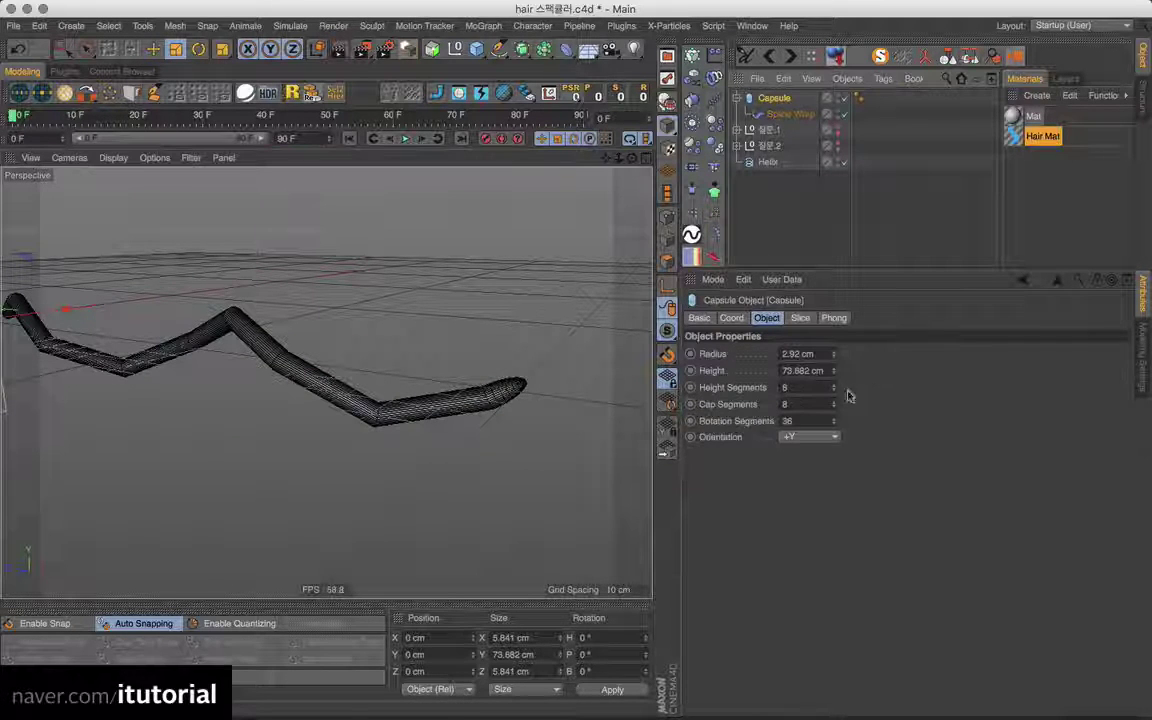
drag(833, 387, 833, 360)
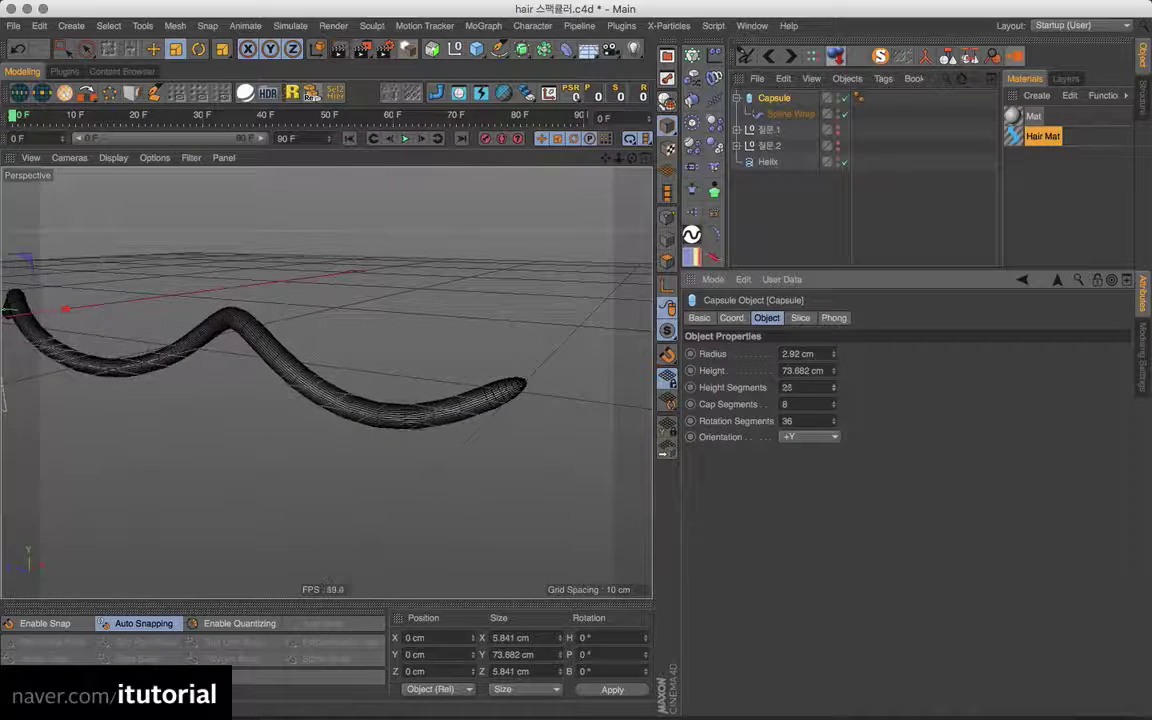
scroll(507, 383, up, 3)
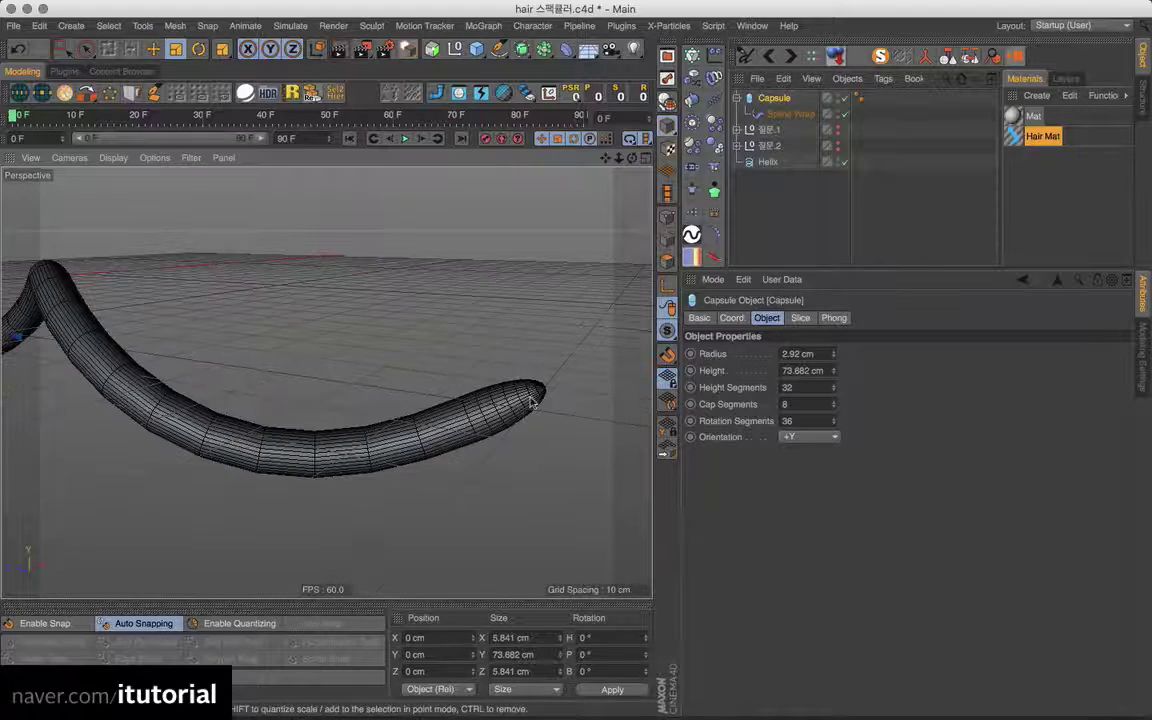
alt+middle_drag(533, 402, 499, 391)
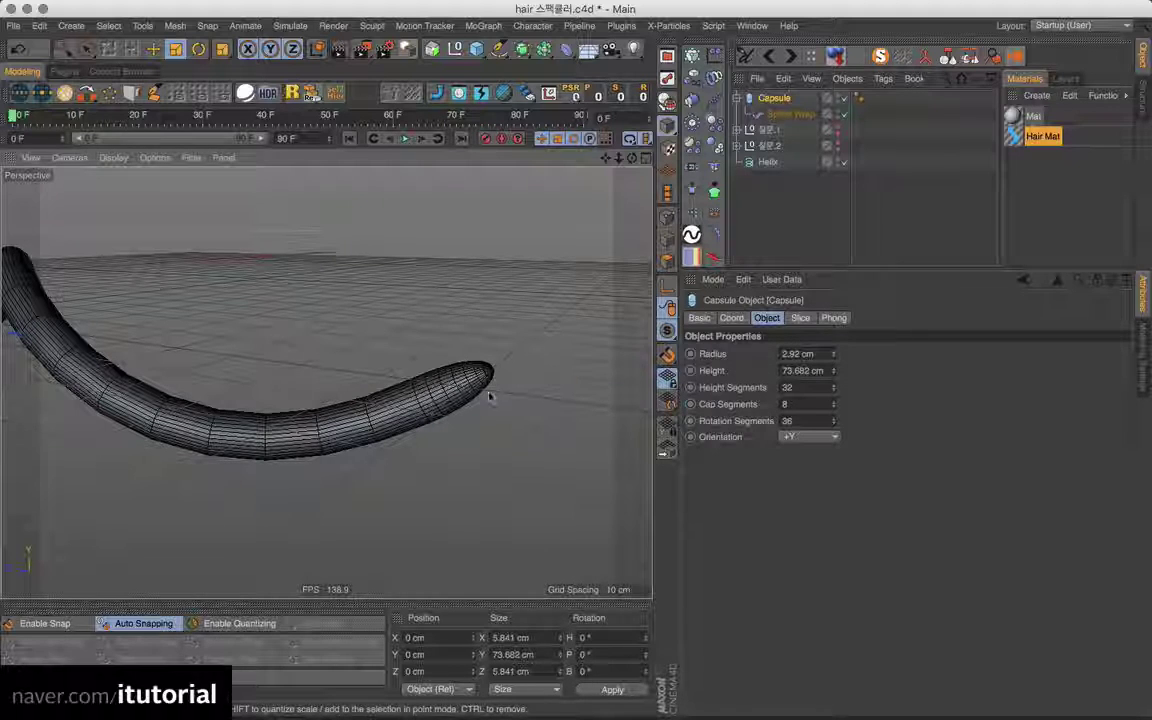
click(790, 114)
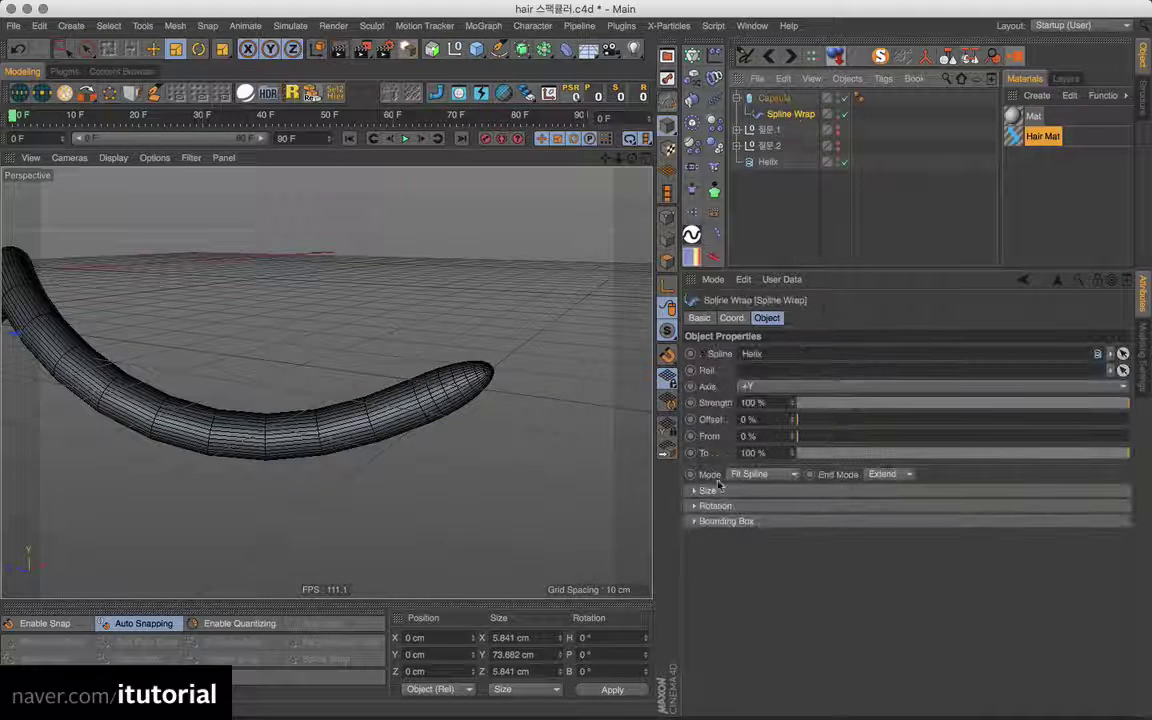
Set the Spline Wrap mode to Keep Length and inspect the shortened tube.
click(780, 476)
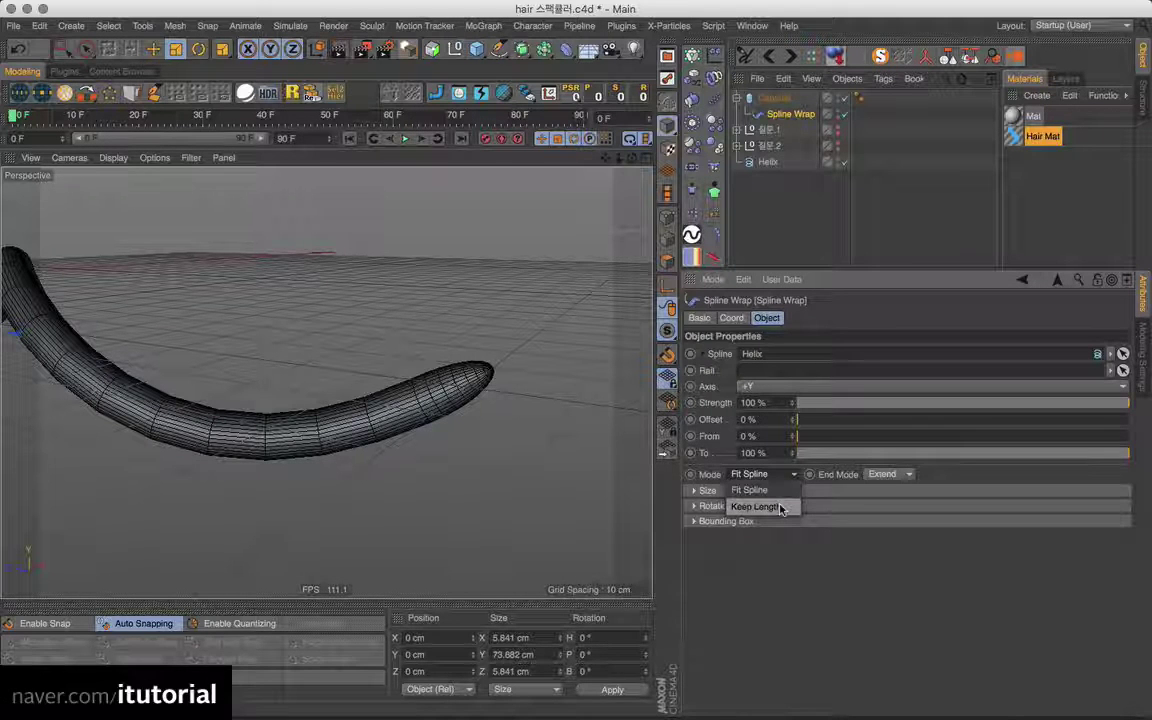
click(780, 509)
alt+drag(252, 350, 326, 383)
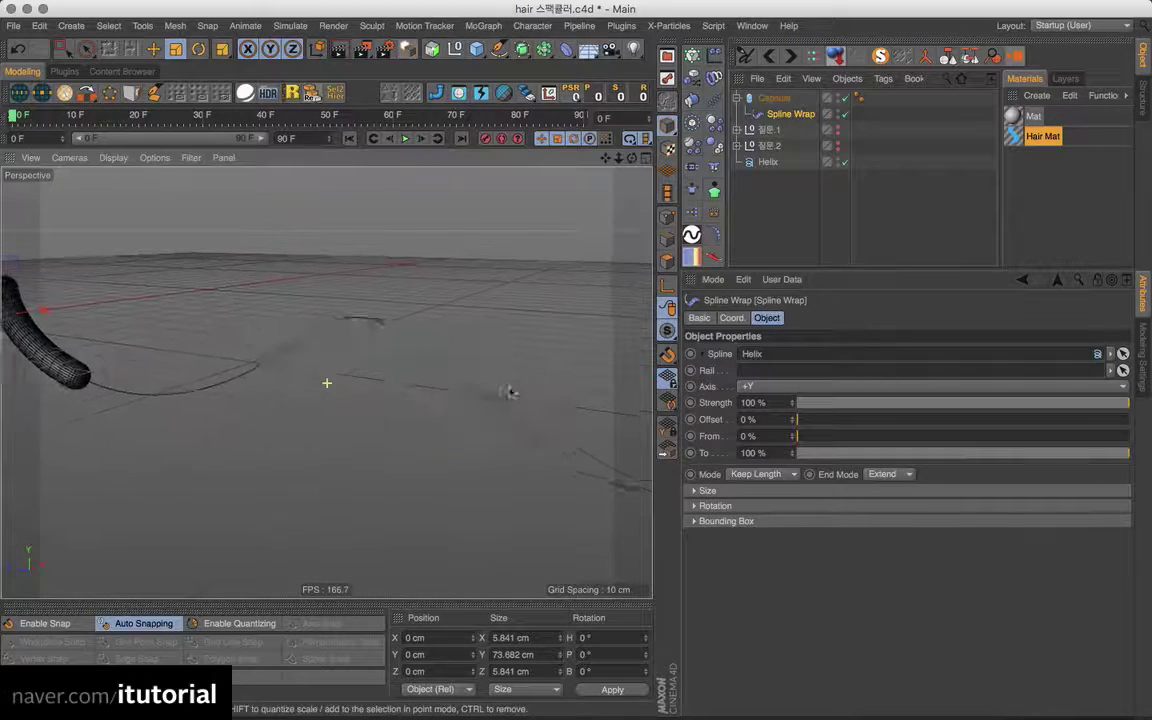
mouse_move(508, 392)
alt+mouse_down()
mouse_move(394, 421)
mouse_move(200, 426)
mouse_move(293, 389)
alt+mouse_up()
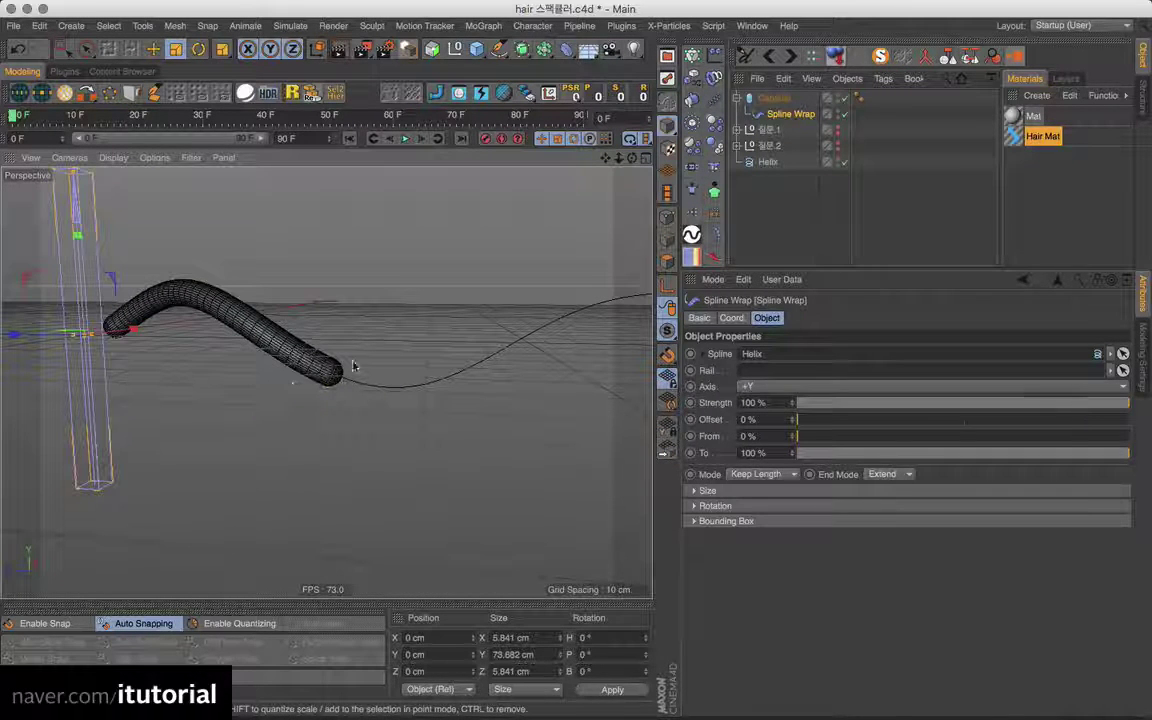
alt+drag(373, 393, 395, 392)
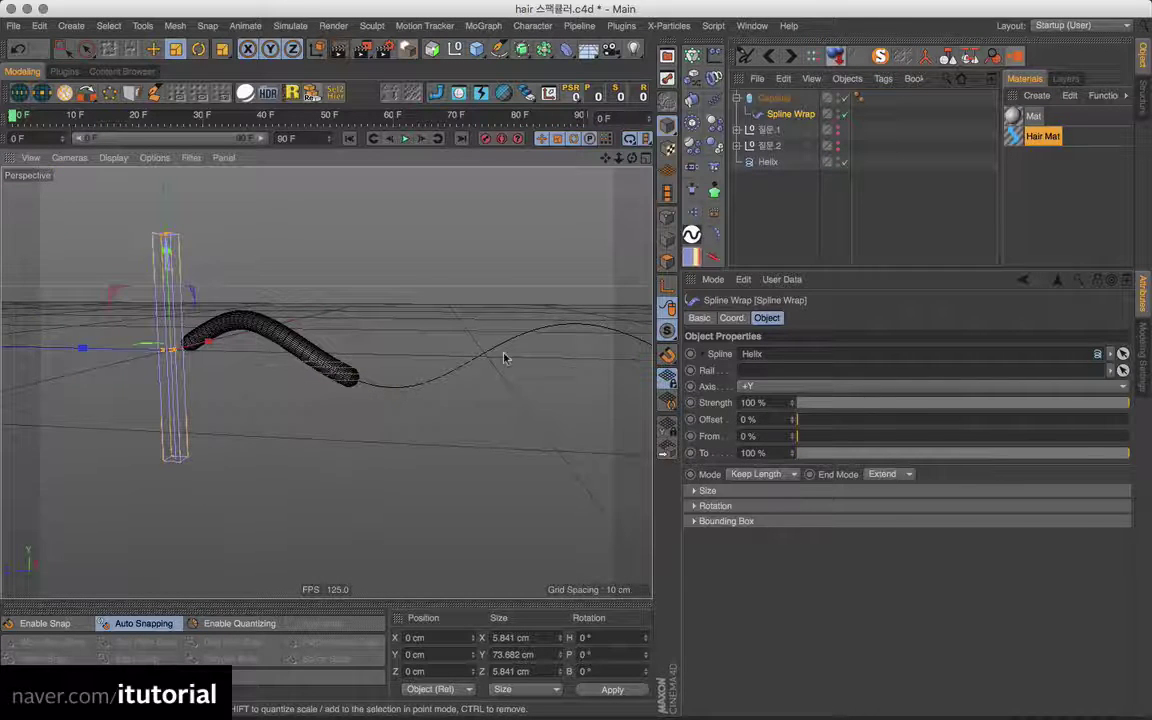
mouse_move(506, 357)
alt+mouse_down()
mouse_move(411, 345)
mouse_move(466, 346)
mouse_move(326, 383)
mouse_move(411, 373)
alt+mouse_up()
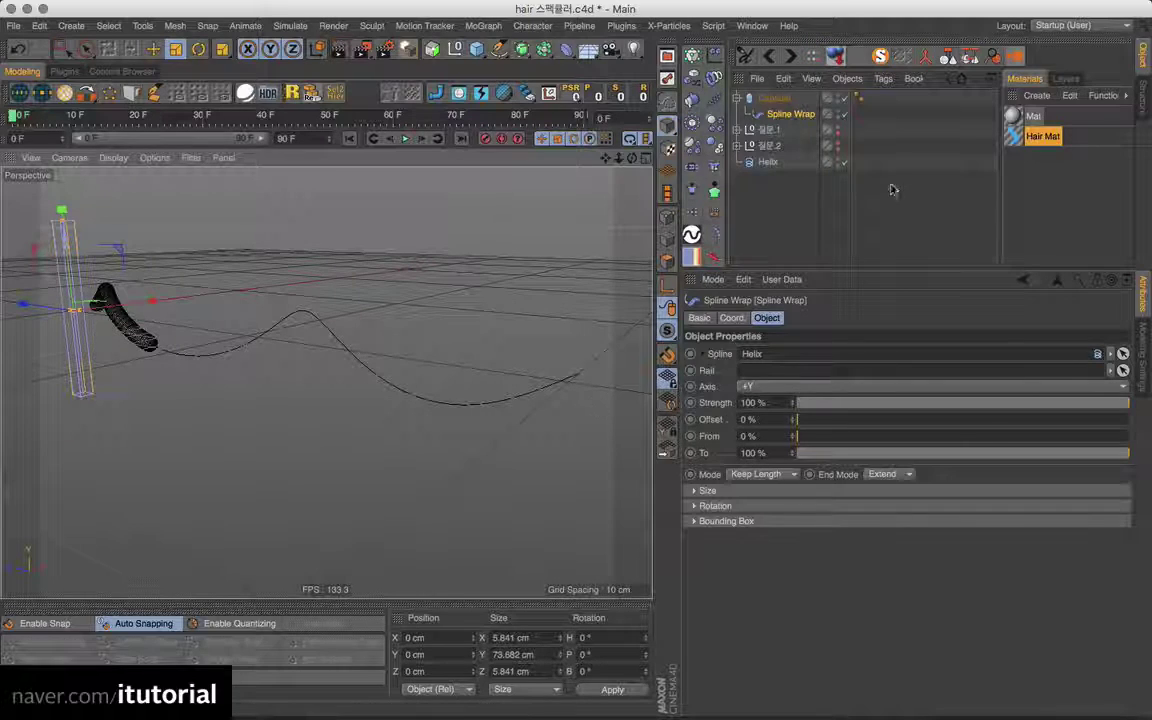
click(788, 99)
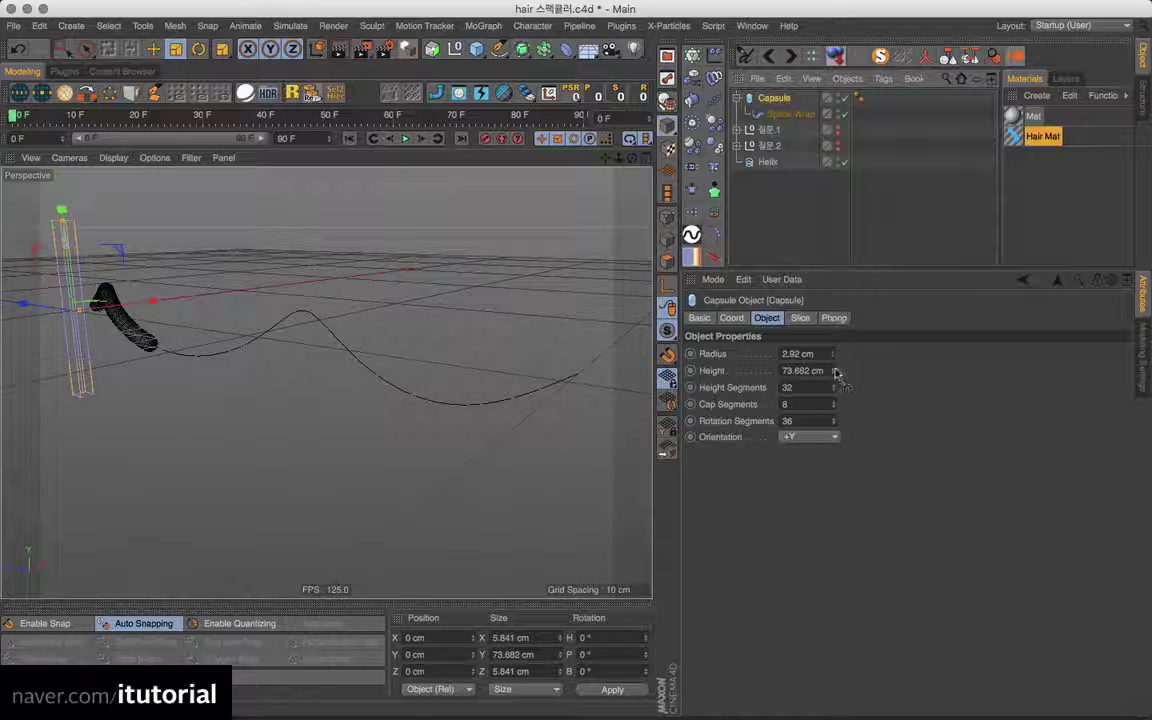
Lengthen the capsule to 237.682 cm and raise its cap segments to 19.
drag(836, 373, 916, 373)
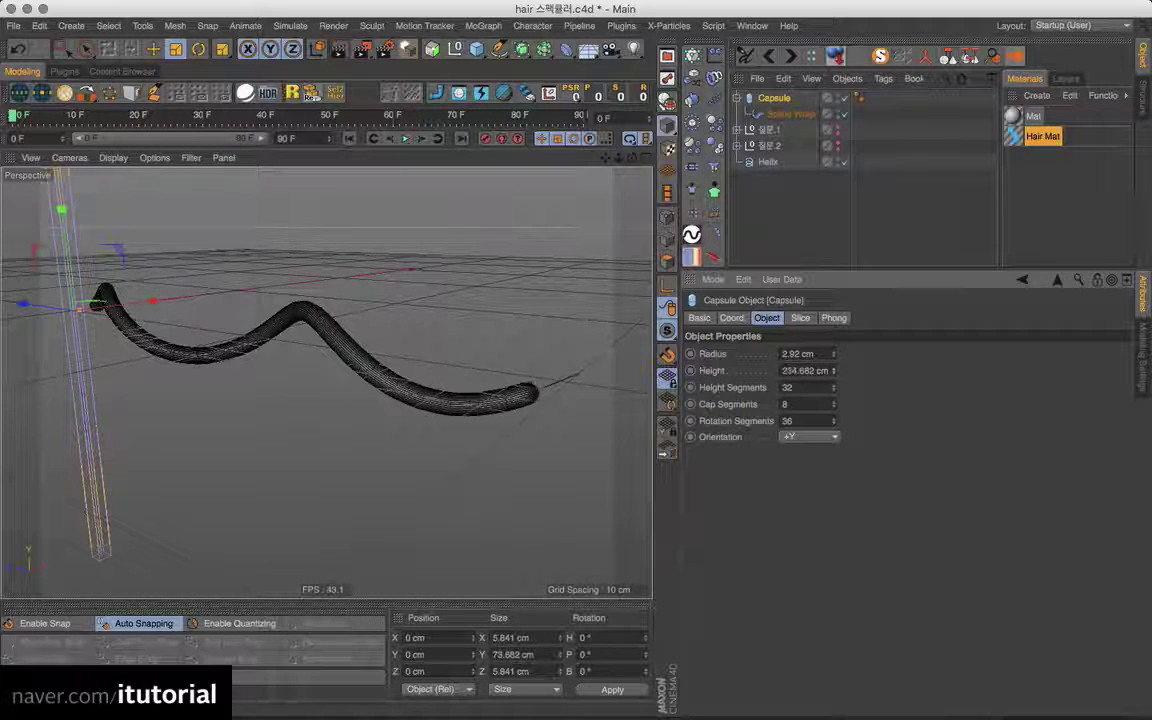
drag(836, 371, 840, 371)
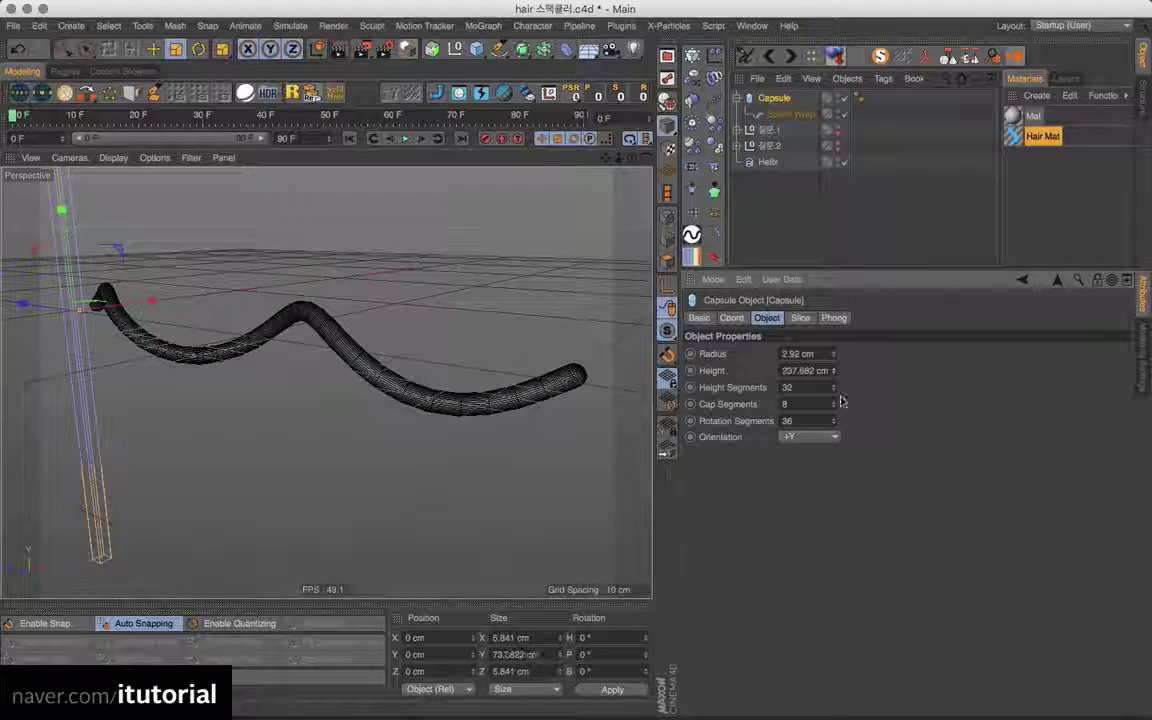
drag(836, 404, 832, 390)
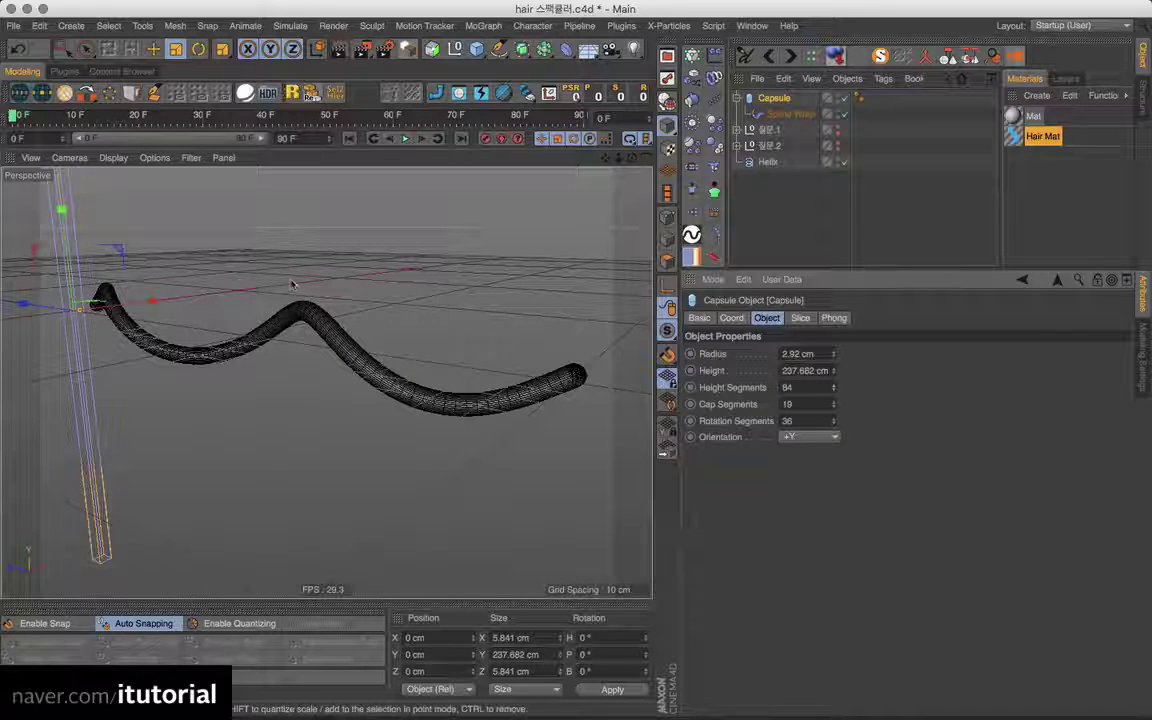
Return to plain Gouraud Shading and inspect the rounded tube ends.
click(113, 157)
click(118, 180)
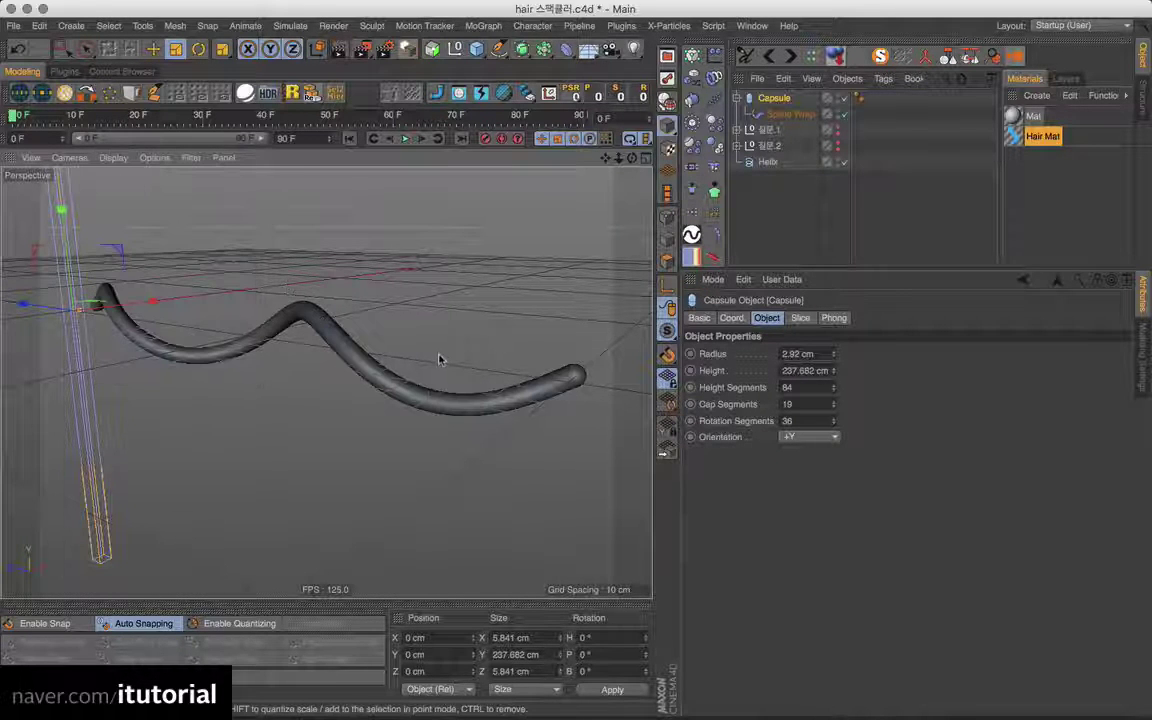
alt+drag(438, 360, 404, 357)
mouse_move(470, 375)
alt+mouse_down()
mouse_move(321, 326)
mouse_move(540, 377)
alt+mouse_up()
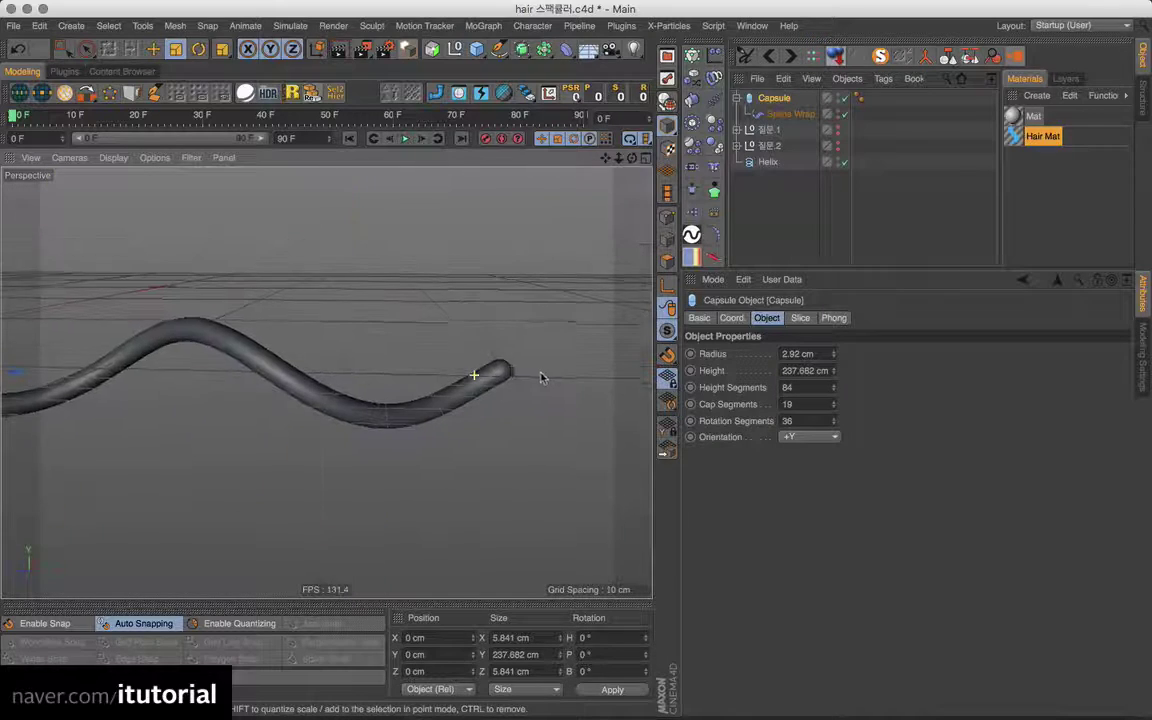
mouse_move(514, 360)
alt+right_down()
mouse_move(581, 334)
mouse_move(310, 354)
alt+right_up()
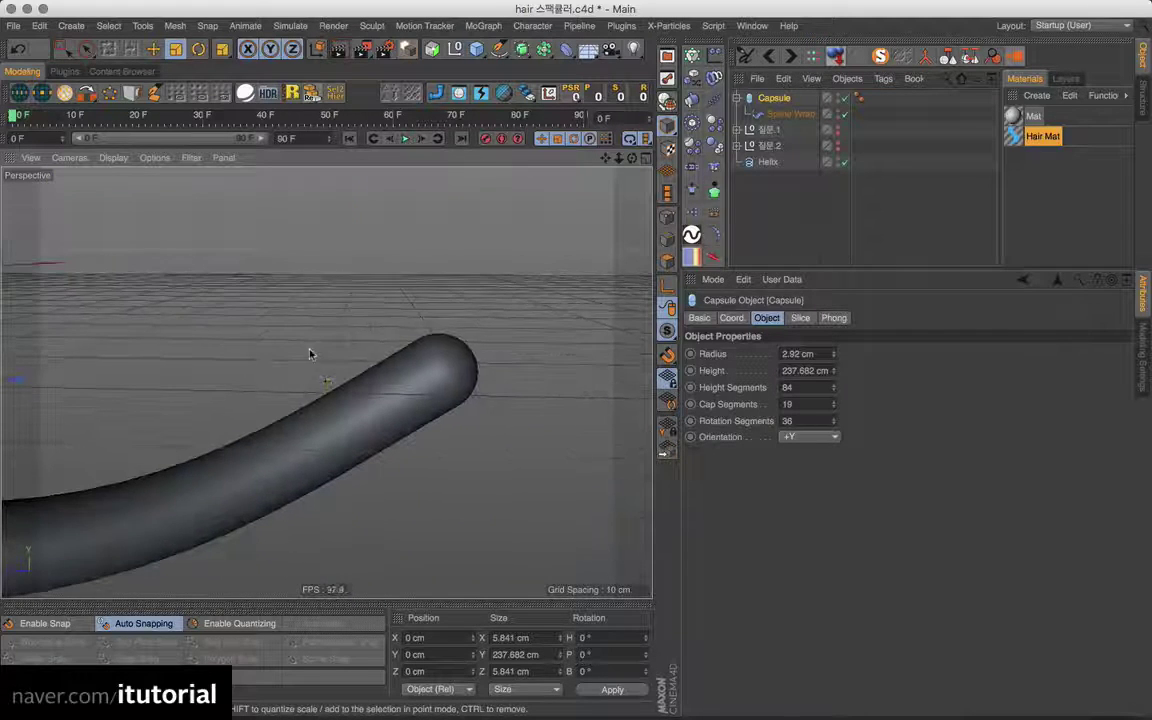
alt+drag(377, 360, 349, 354)
mouse_move(418, 341)
alt+mouse_down()
mouse_move(480, 385)
mouse_move(283, 411)
mouse_move(325, 407)
alt+mouse_up()
alt+drag(355, 360, 314, 417)
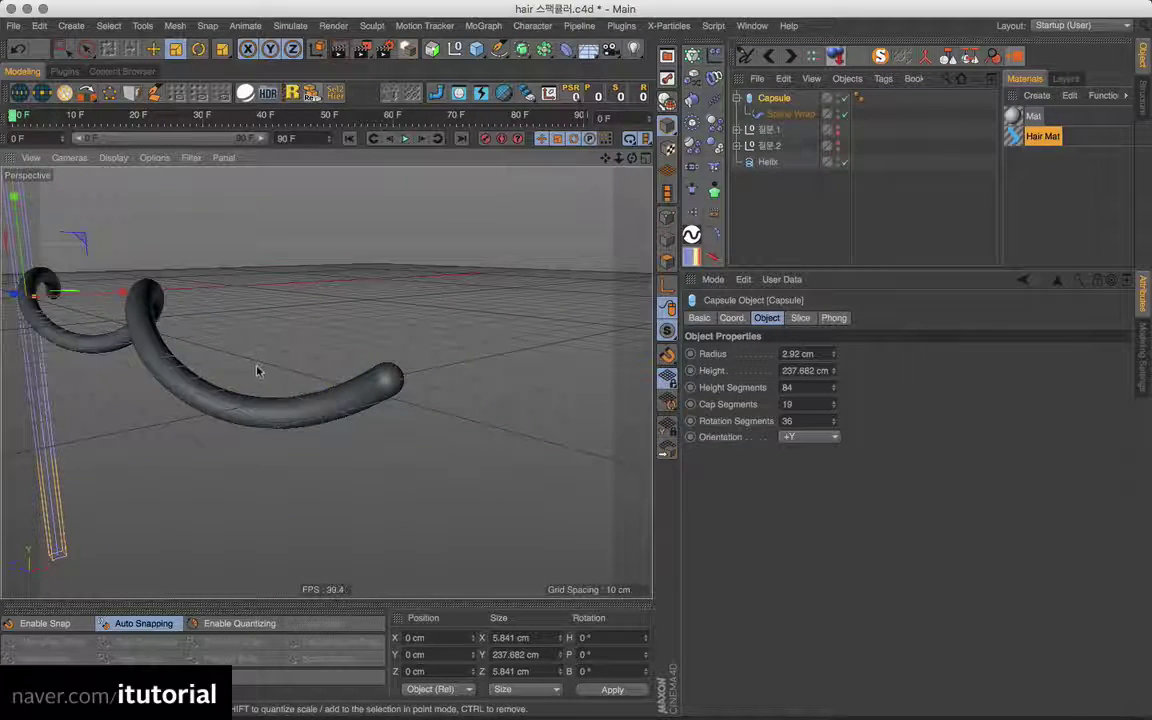
mouse_move(257, 368)
alt+mouse_down()
mouse_move(355, 422)
mouse_move(399, 357)
alt+mouse_up()
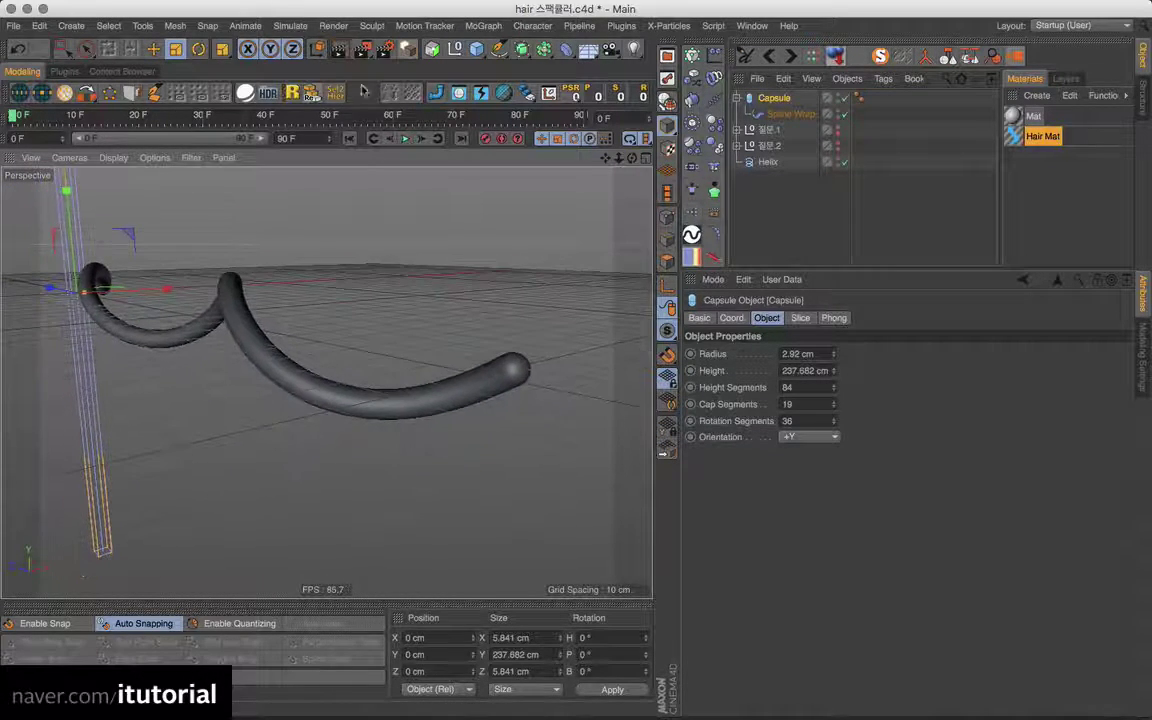
Render a preview of the curled tube, then expand the 질문.2 group.
click(339, 50)
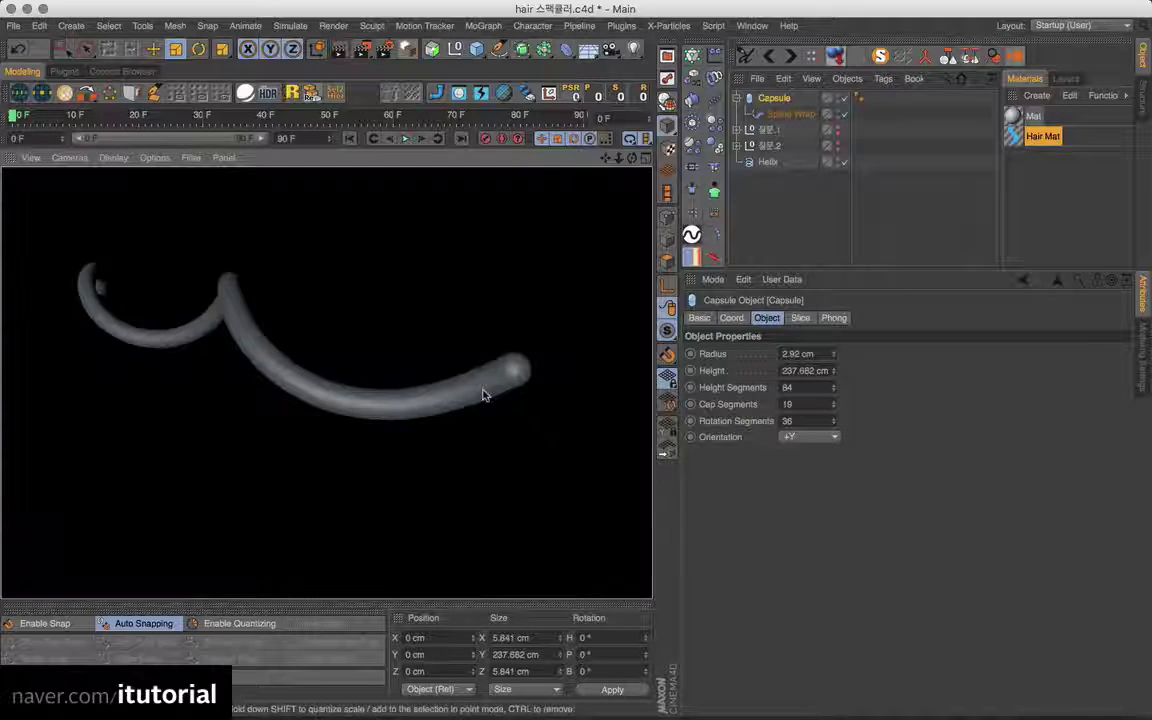
click(763, 215)
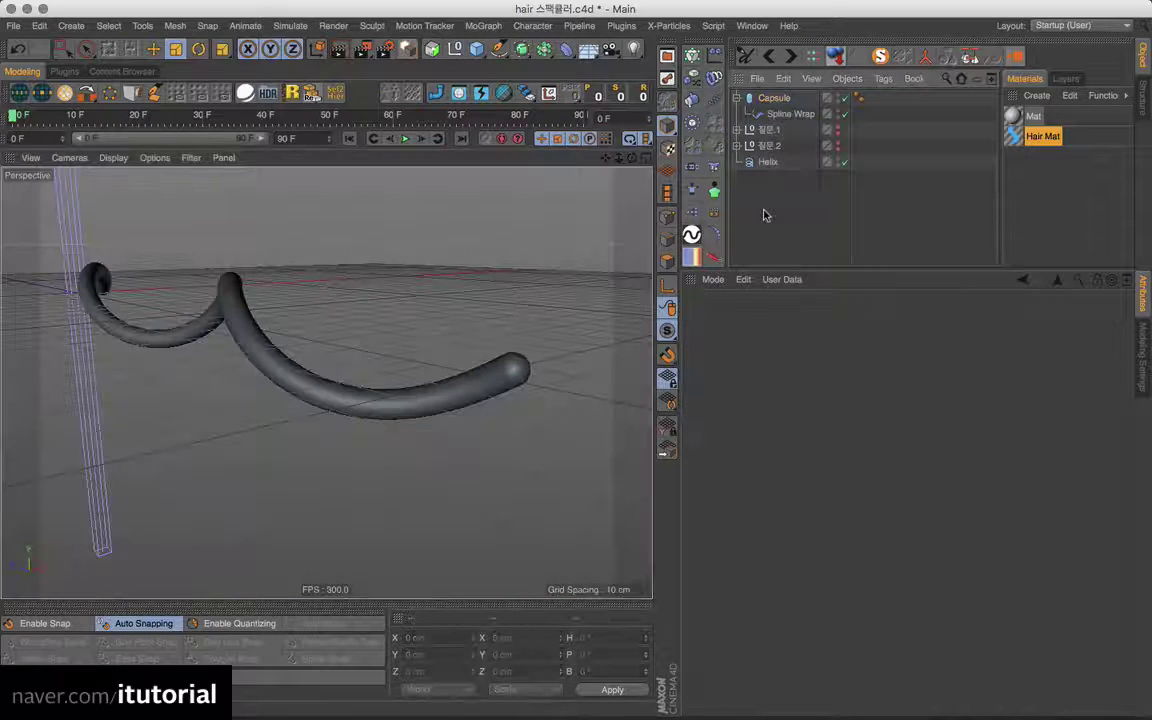
click(737, 145)
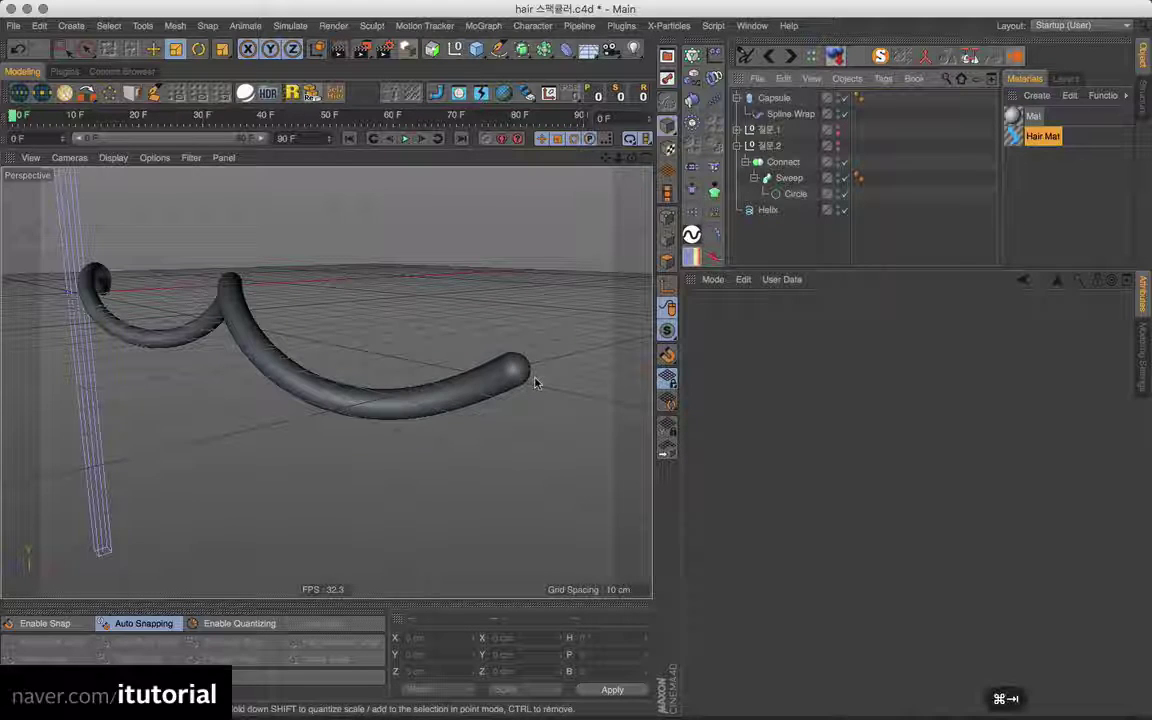
Bring the 질문.rtf notes forward in TextEdit and shift the window further left.
key(super+Tab)
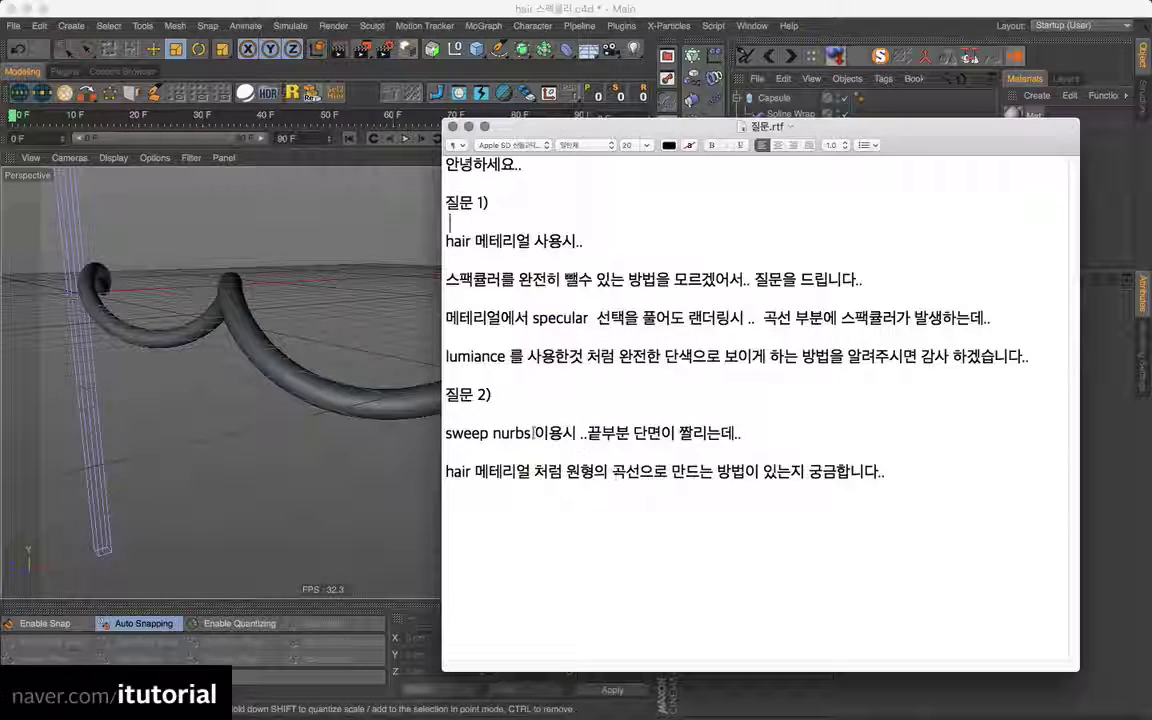
mouse_move(533, 433)
mouse_down()
mouse_move(445, 433)
mouse_move(491, 395)
mouse_up()
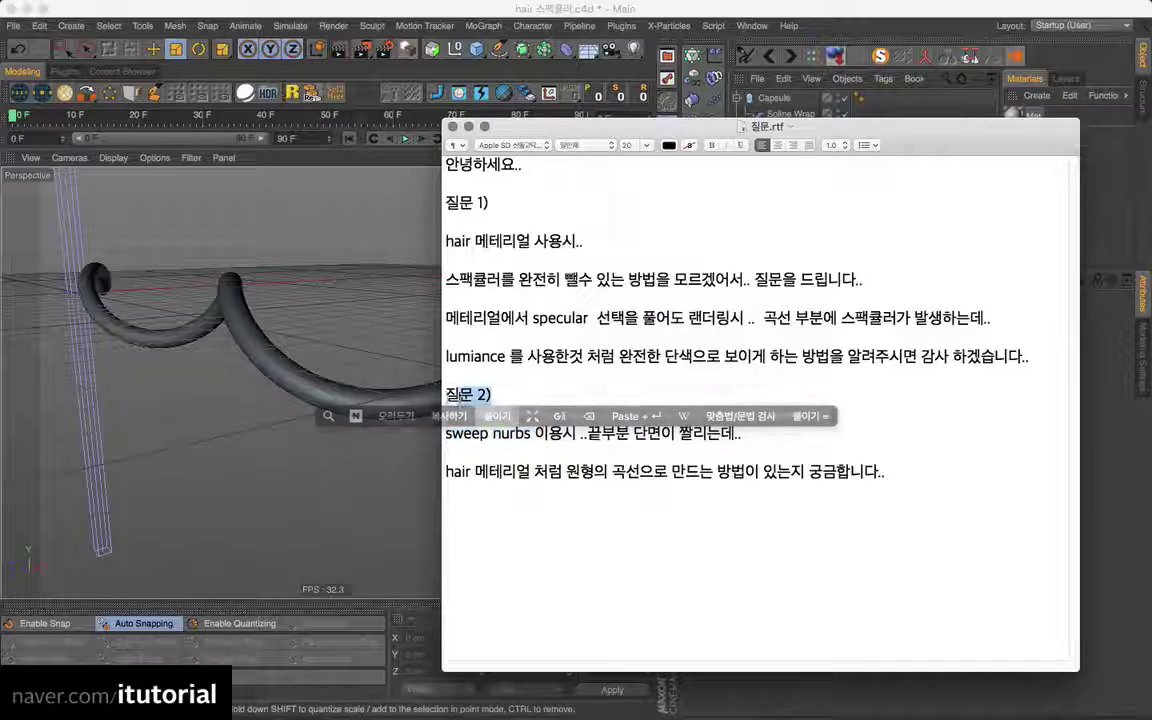
click(494, 492)
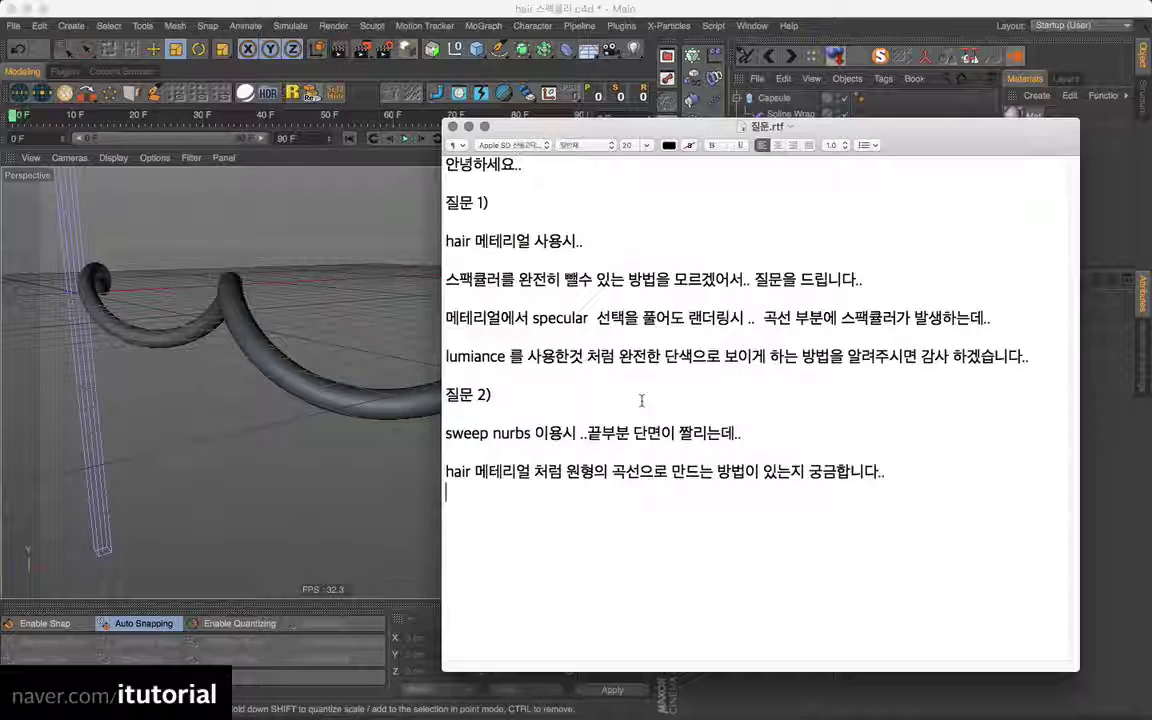
drag(598, 127, 481, 127)
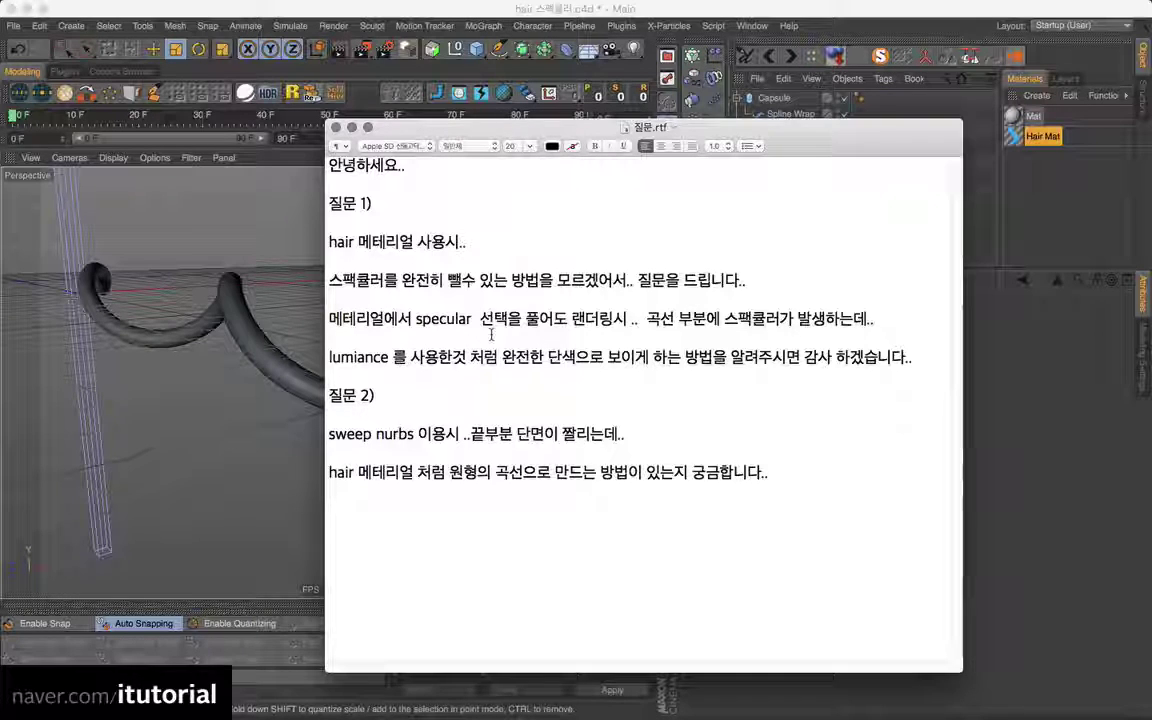
drag(492, 127, 427, 131)
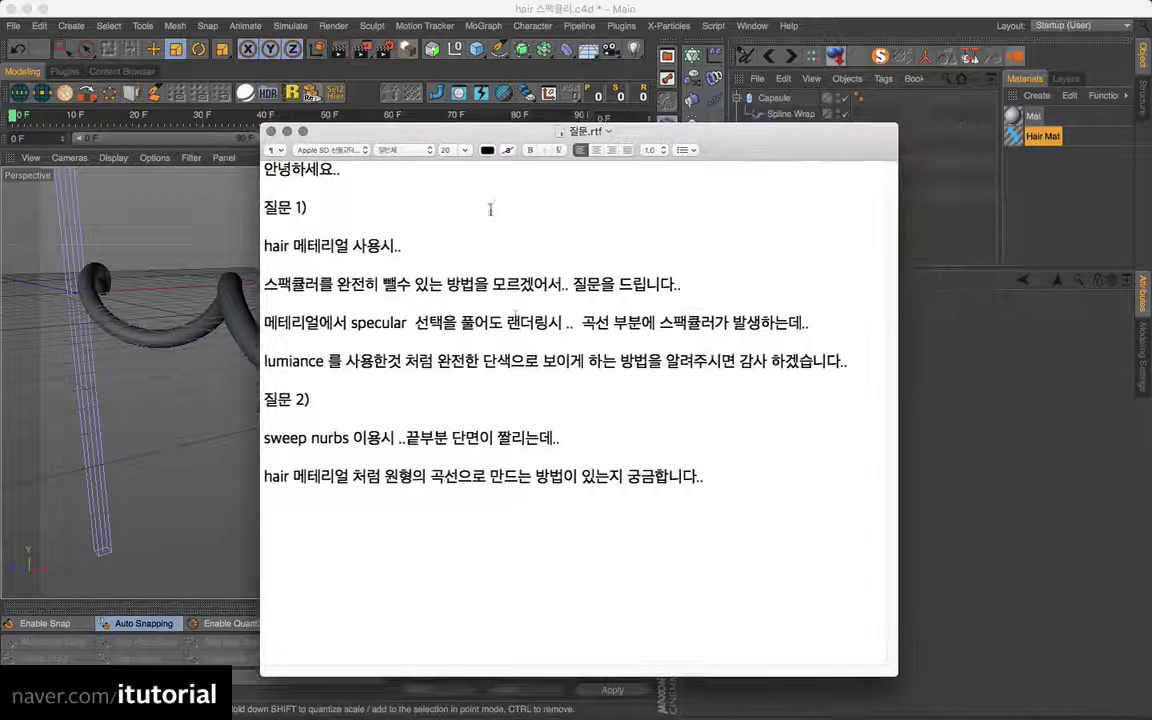